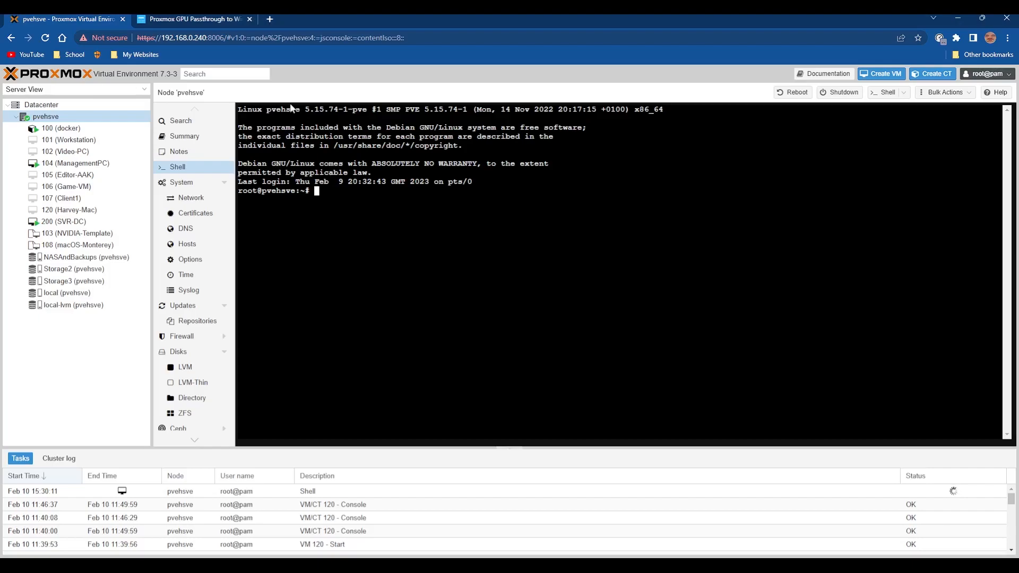
Open a new shell session on the pvehsve node, list the home directory and clear the terminal.
click(204, 19)
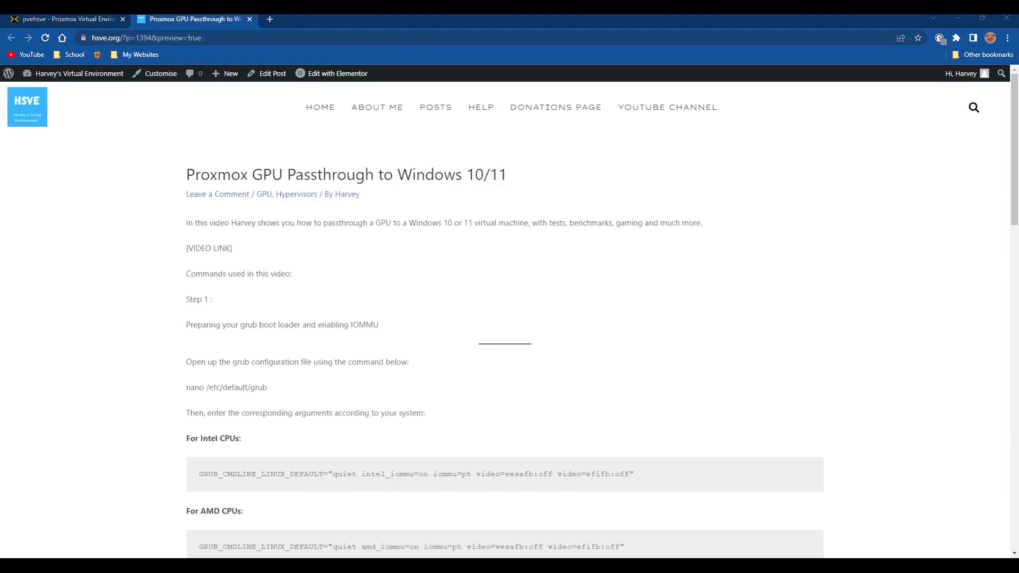
click(468, 297)
click(71, 19)
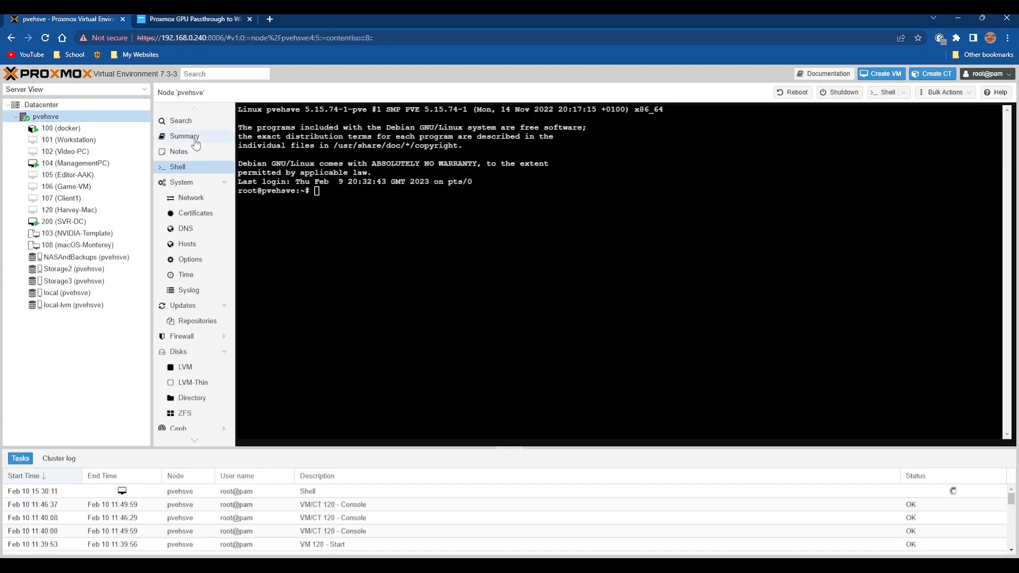
click(183, 136)
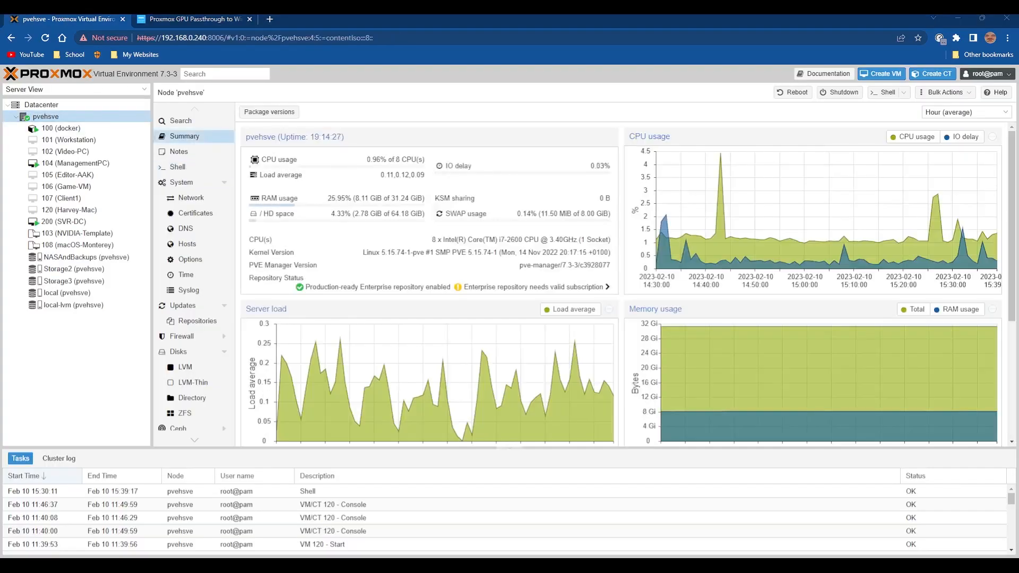
click(192, 167)
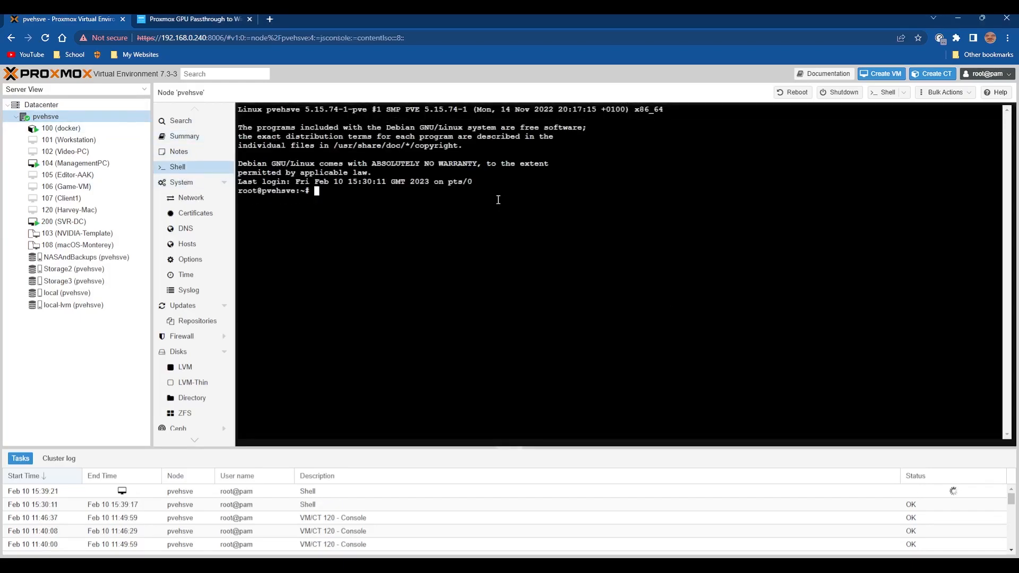
text(ls)
key(Return)
key(ctrl+l)
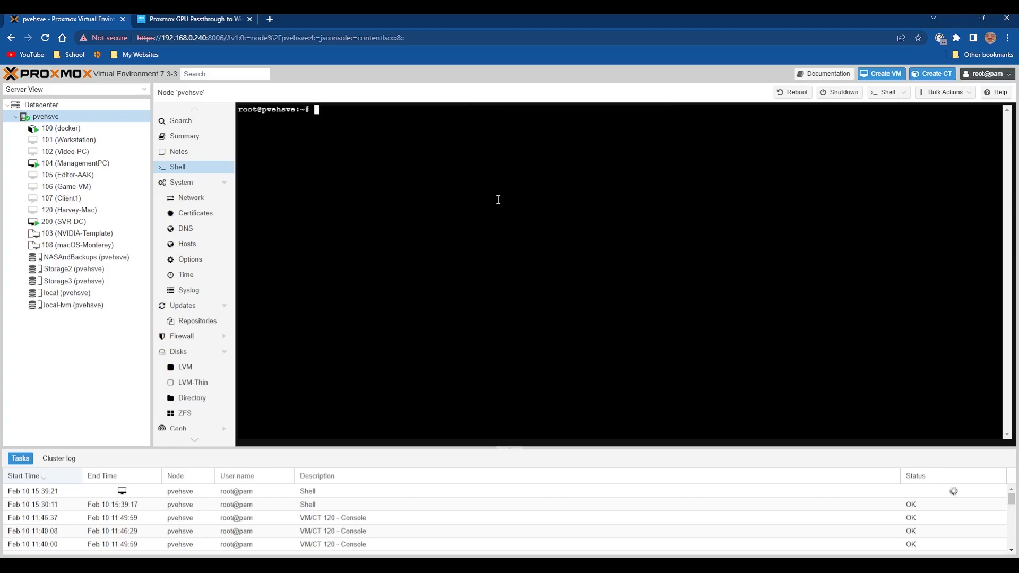
Open the grub configuration file with the guide's command nano /etc/default/grub.
click(145, 17)
scroll(217, 454, down, 2)
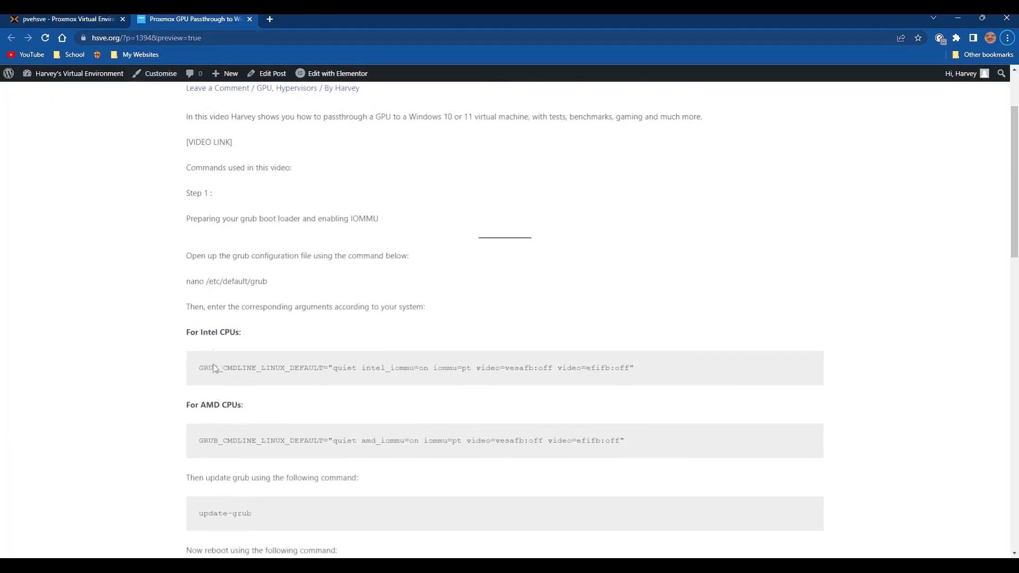
drag(186, 281, 347, 285)
key(ctrl+c)
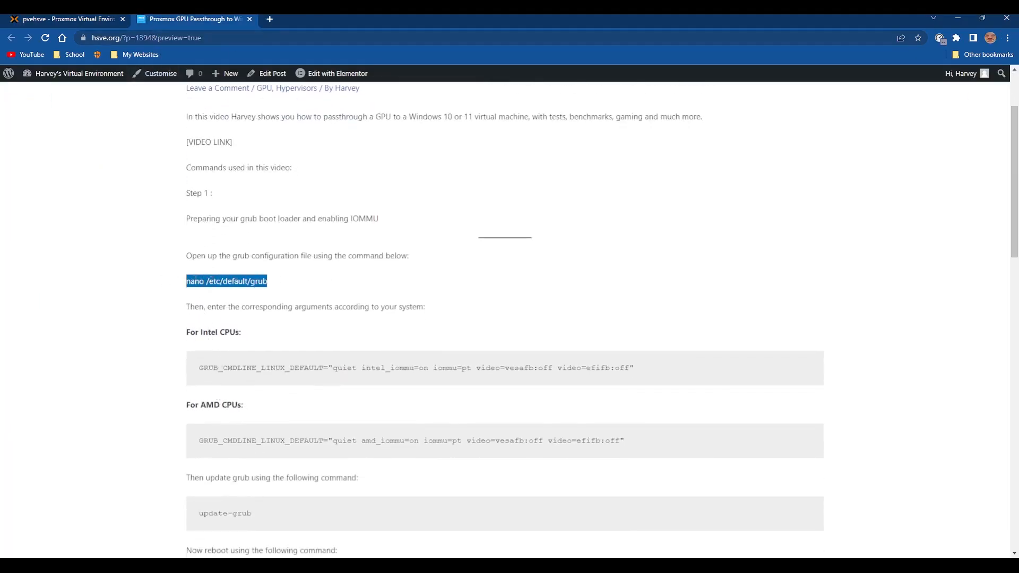
click(109, 19)
key(ctrl+v)
key(Return)
Go to the GRUB_CMDLINE_LINUX_DEFAULT line in the grub configuration file.
key(Down)
key(Down)
key(Down)
key(Down)
key(Down)
key(Down)
key(Down)
key(Up)
key(Up)
key(Up)
key(Up)
key(Up)
click(219, 18)
click(205, 322)
click(109, 20)
key(Down)
key(Down)
key(Down)
key(Down)
key(Down)
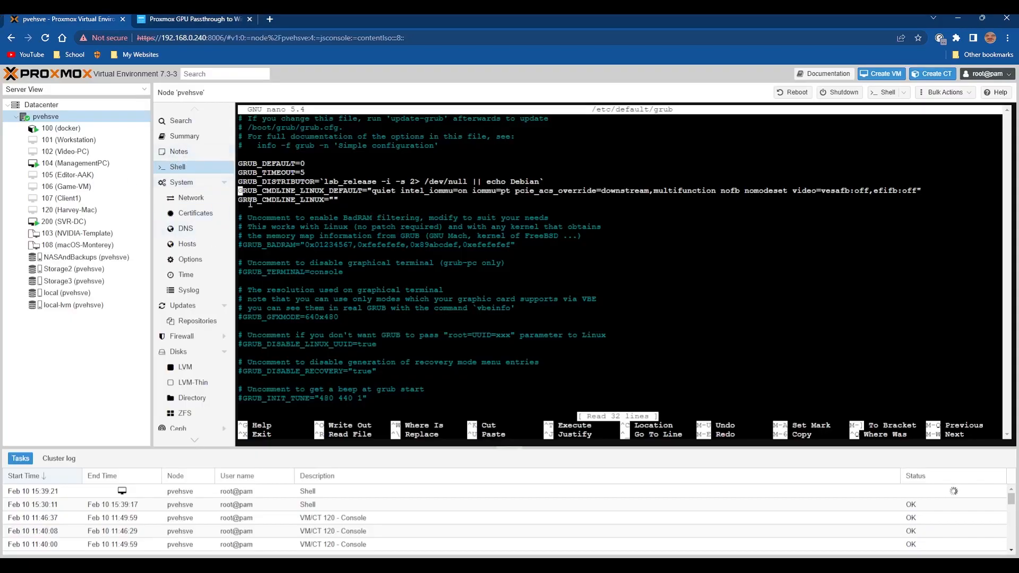
drag(239, 191, 942, 193)
key(BackSpace)
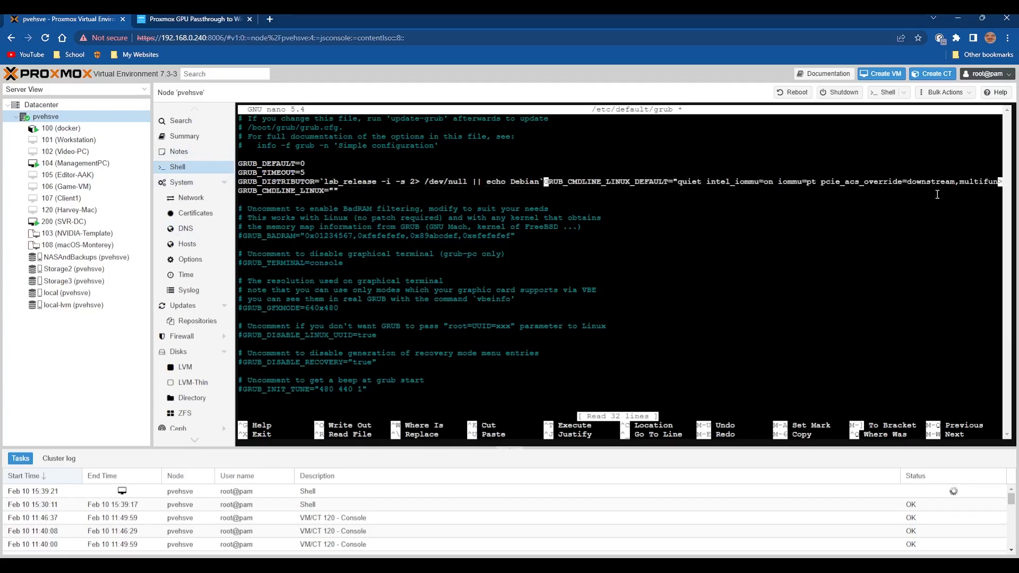
key(Return)
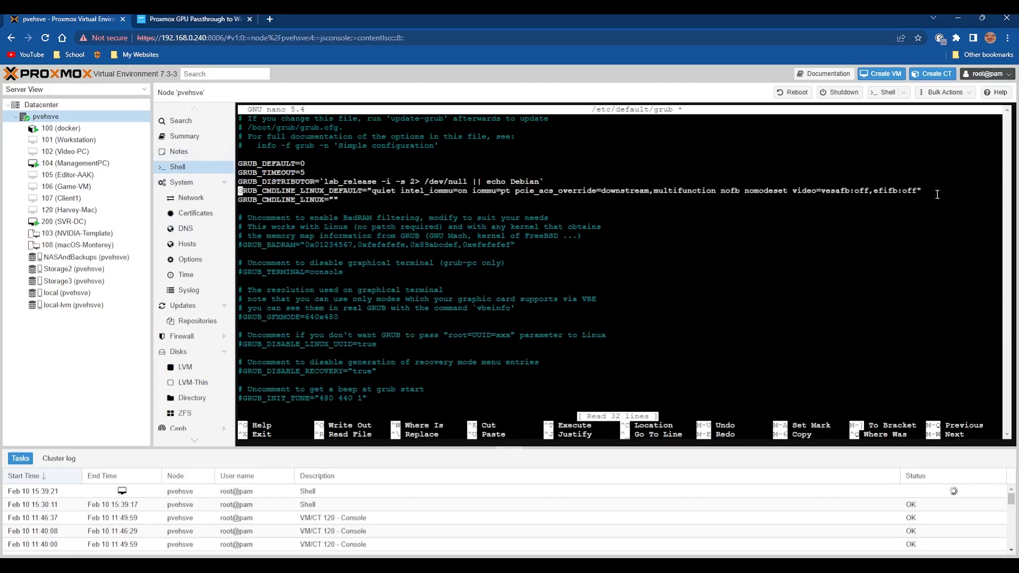
Review the guide's GRUB_CMDLINE_LINUX_DEFAULT arguments for Intel and AMD CPUs and the instructions after them.
click(223, 18)
drag(200, 370, 800, 373)
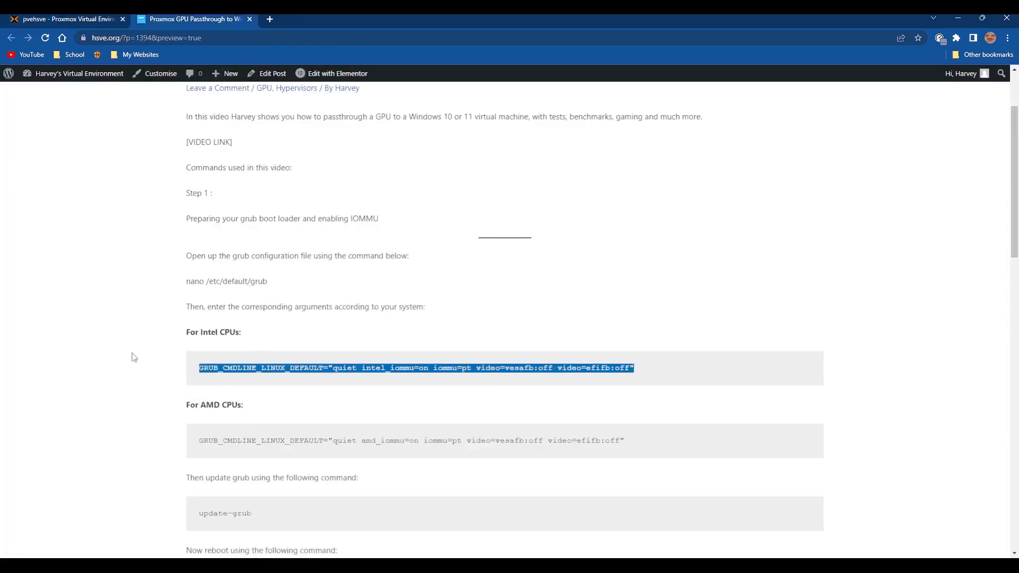
drag(201, 332, 278, 346)
scroll(278, 405, down, 2)
click(218, 328)
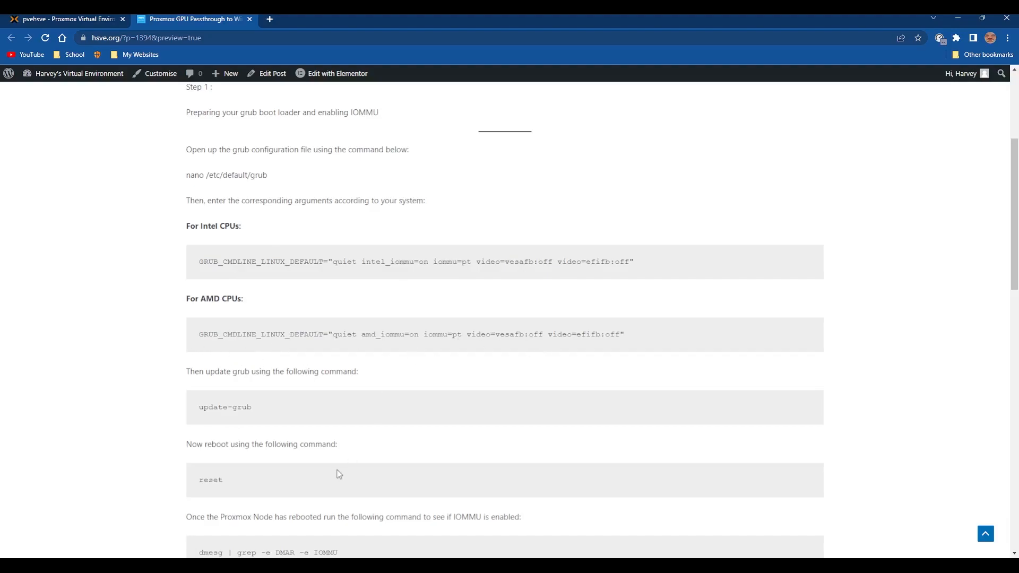
Save /etc/default/grub, exit nano and regenerate the boot configuration with update-grub.
click(85, 18)
key(ctrl+x)
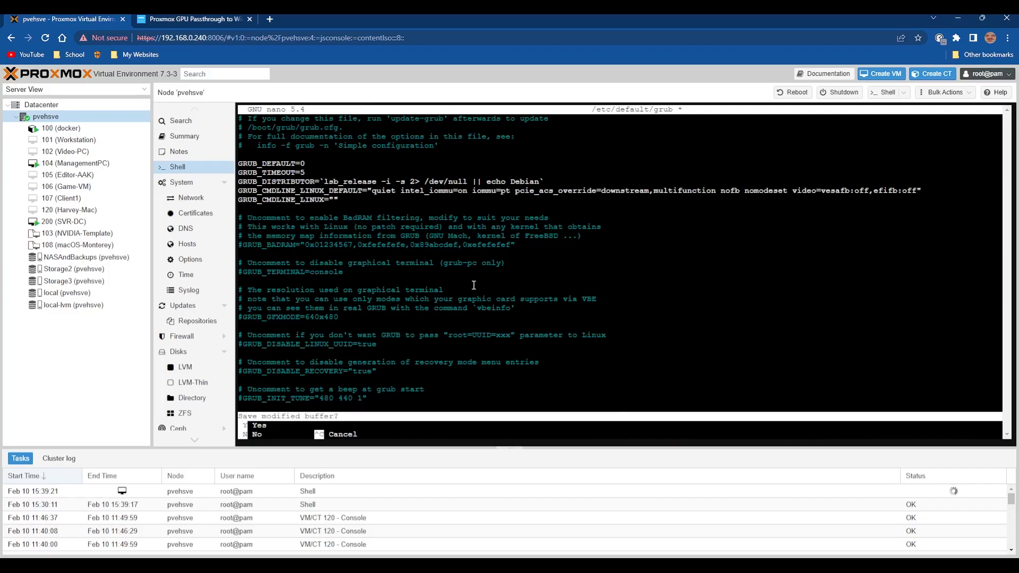
key(y)
key(Return)
text(update-grub)
key(Return)
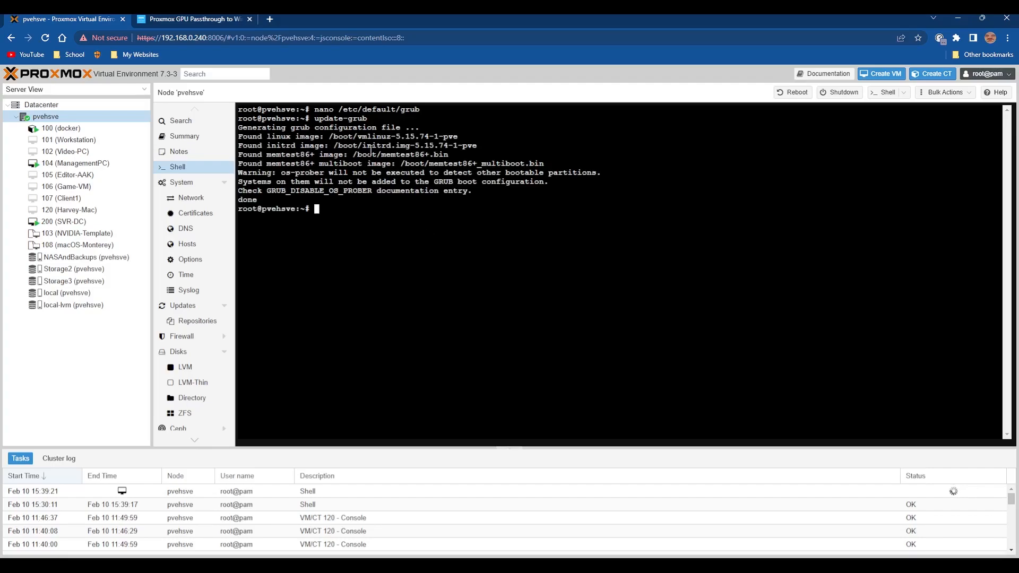
Check the guide's reboot instruction and reopen the shell of the pvehsve node.
click(224, 18)
scroll(271, 412, down, 2)
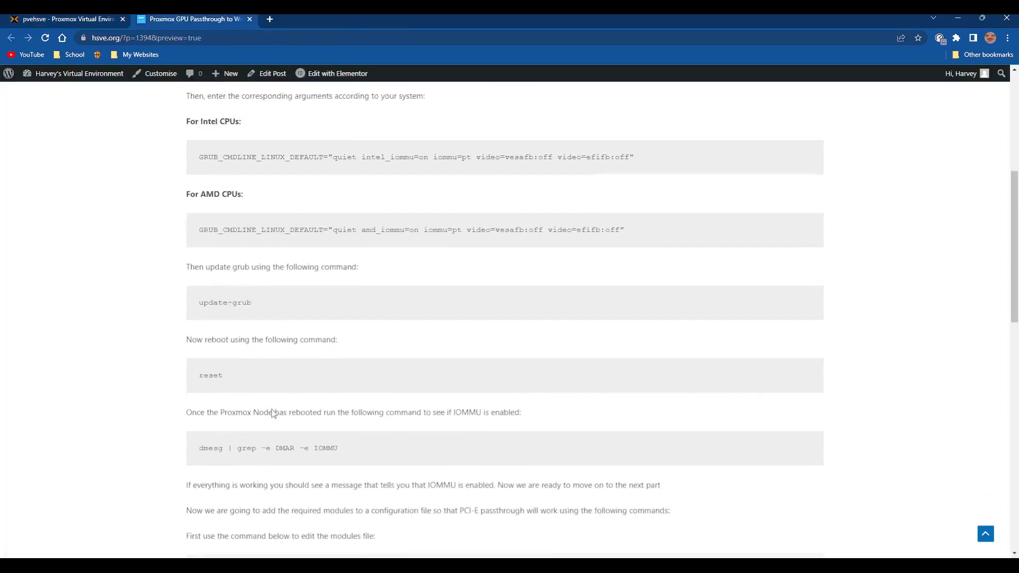
click(91, 17)
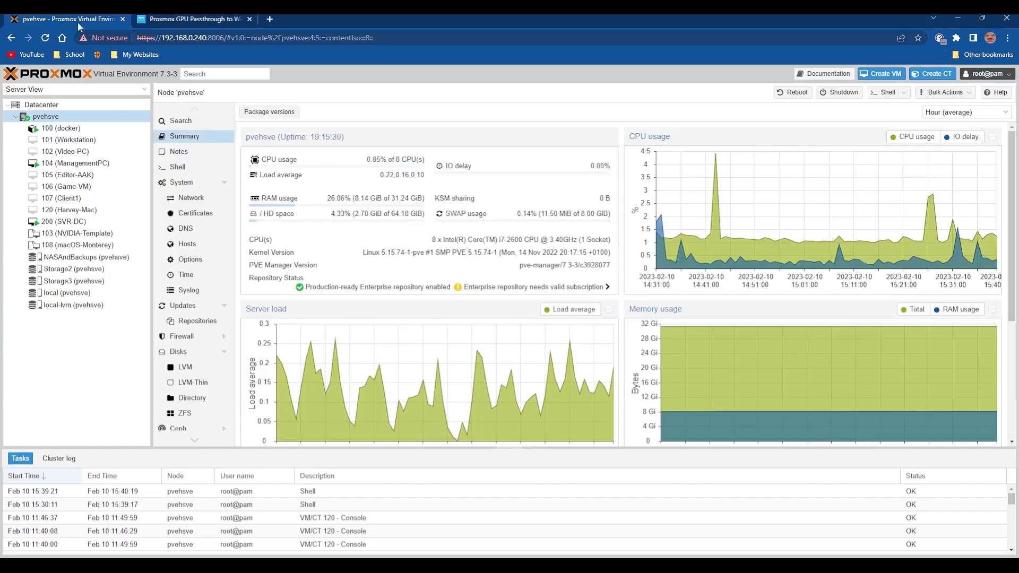
click(205, 167)
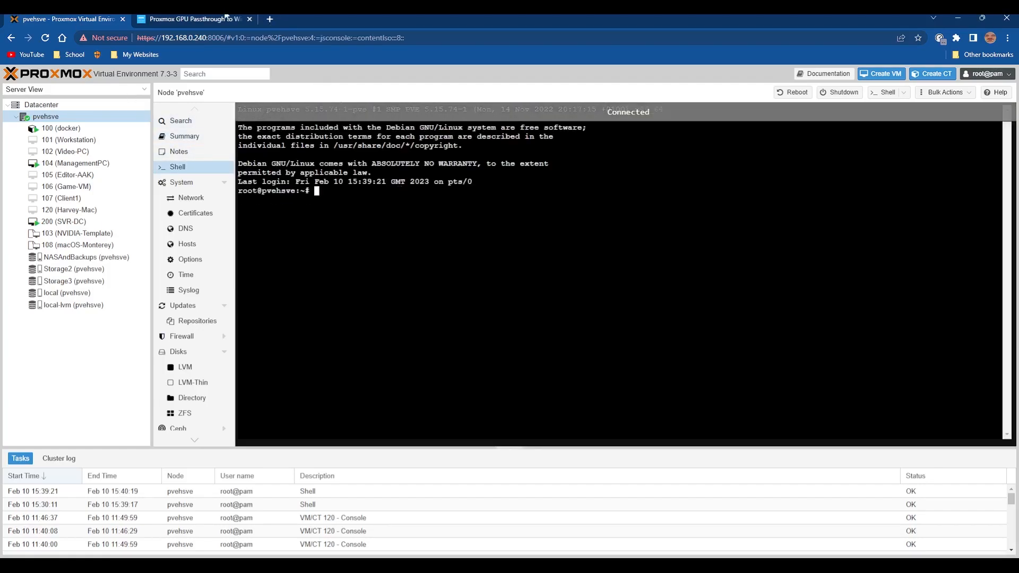
Run the guide's IOMMU check, dmesg | grep -e DMAR -e IOMMU, in the node's shell.
click(211, 19)
scroll(209, 334, down, 3)
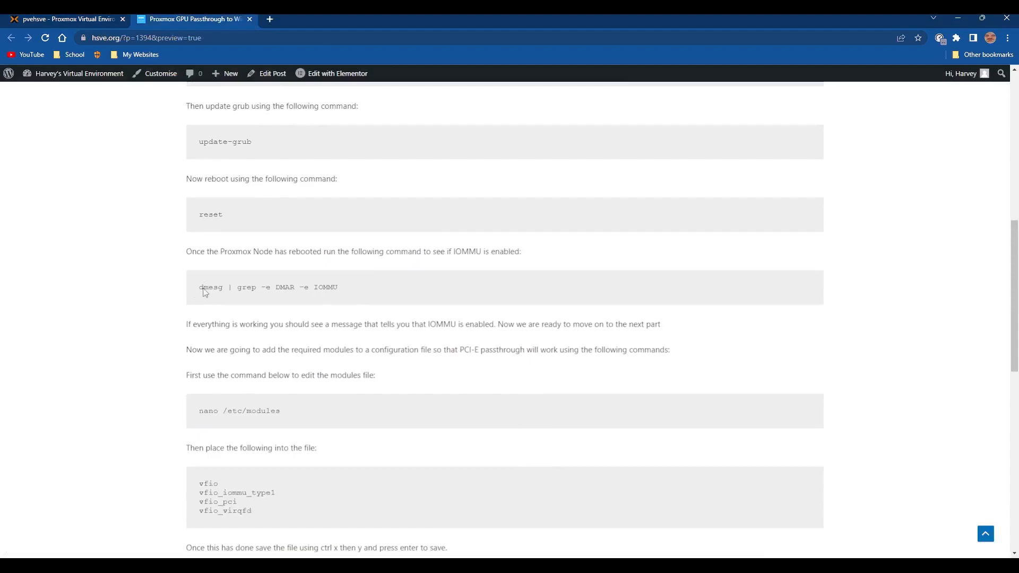
drag(198, 293, 340, 287)
key(ctrl+shift+Tab)
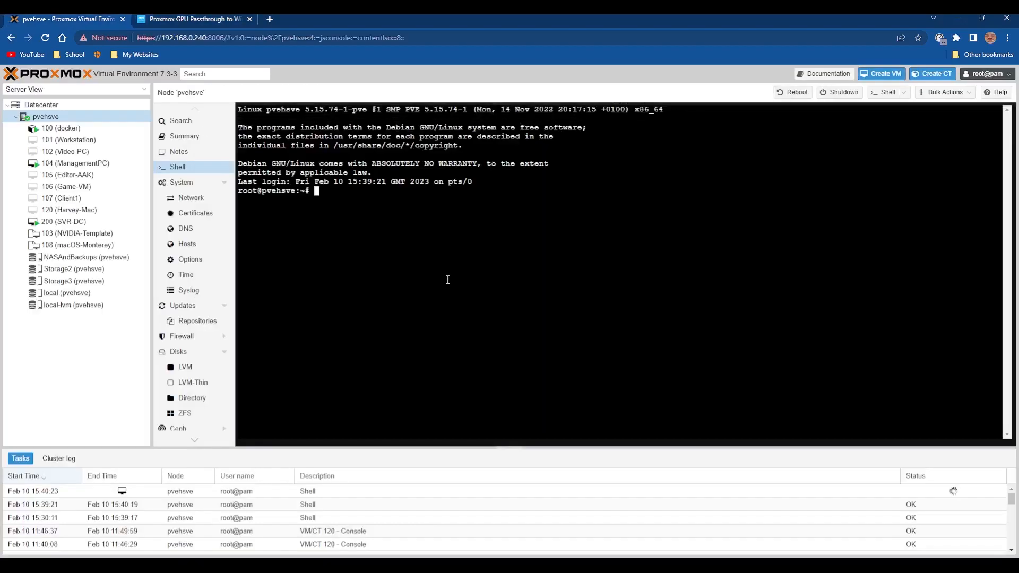
key(ctrl+v)
key(Return)
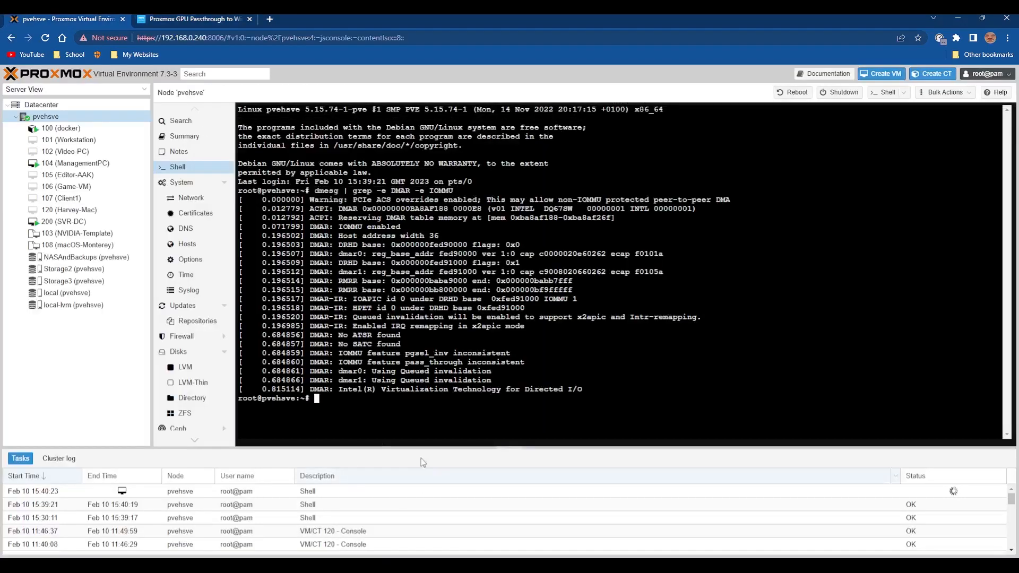
Examine the IOMMU status and Intel virtualization lines in the dmesg output.
mouse_move(316, 230)
mouse_down()
mouse_move(412, 228)
mouse_move(312, 232)
mouse_up()
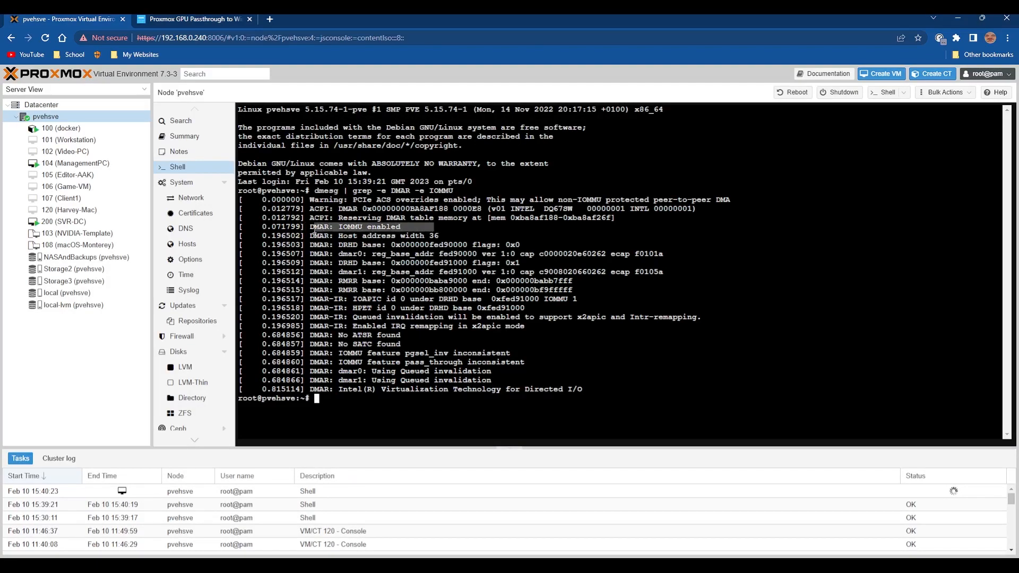
click(417, 382)
mouse_move(341, 392)
mouse_down()
mouse_move(500, 380)
mouse_move(592, 391)
mouse_move(339, 392)
mouse_up()
click(599, 404)
click(366, 434)
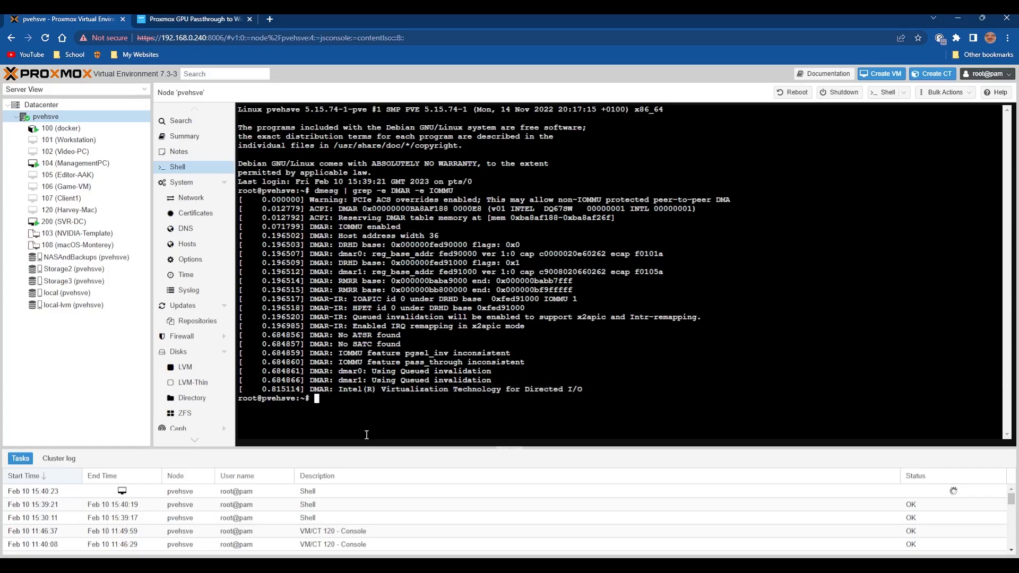
Open the kernel modules file with the guide's command nano /etc/modules.
click(183, 19)
drag(199, 412, 314, 410)
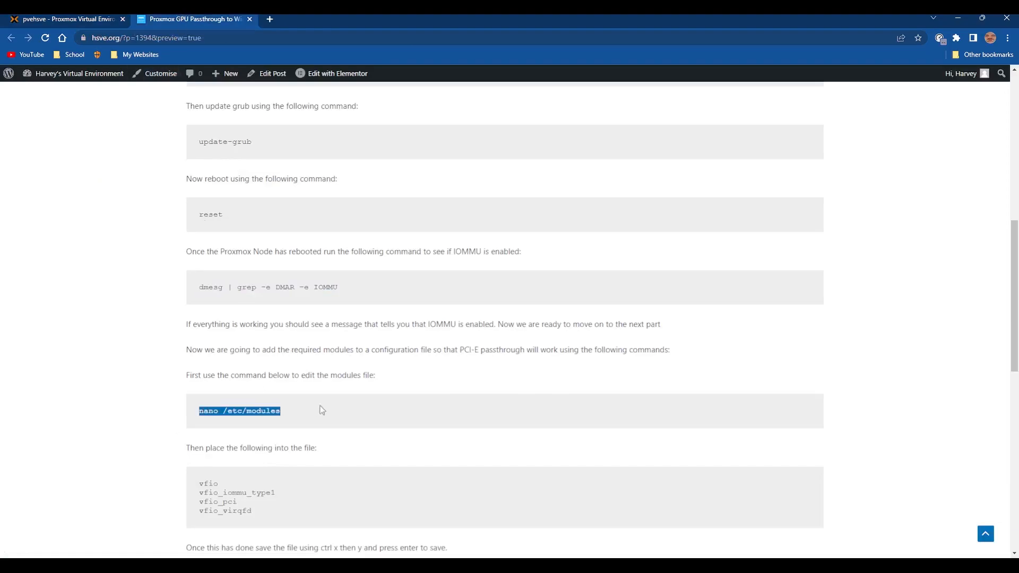
click(3, 16)
key(ctrl+v)
key(Return)
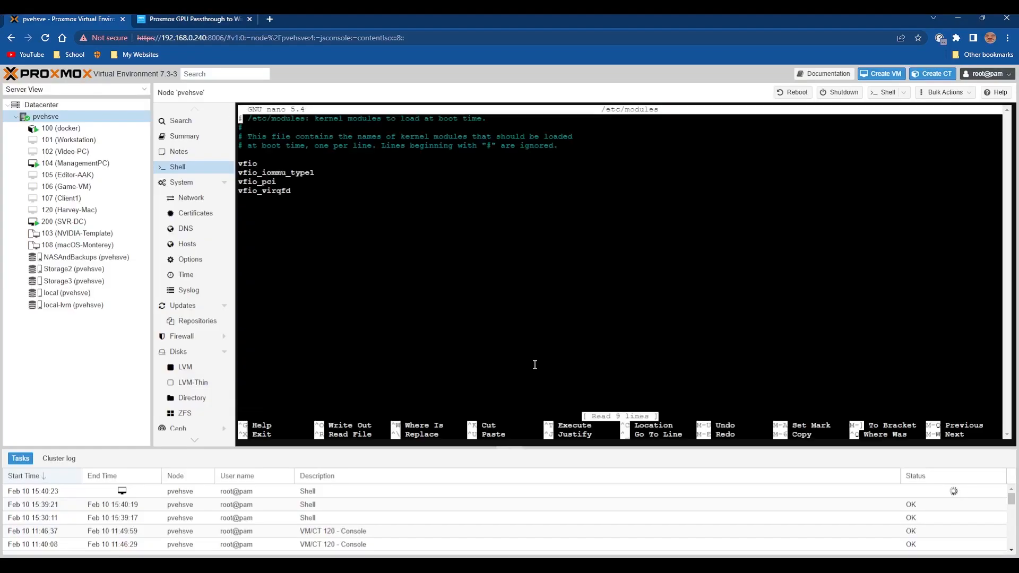
Compare the vfio entries in /etc/modules with the guide's module list and exit nano.
click(183, 18)
scroll(274, 293, down, 4)
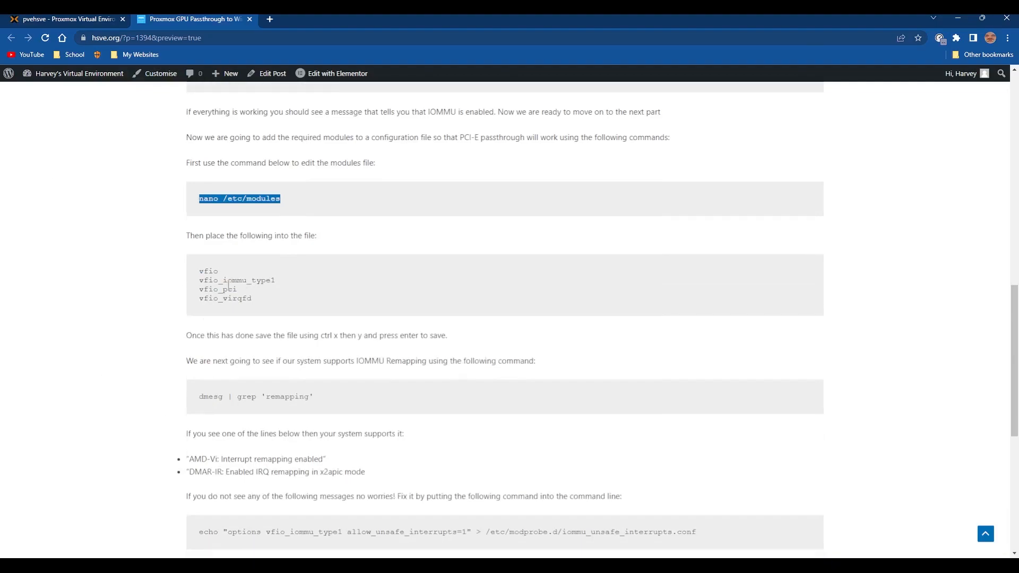
click(94, 18)
key(Down)
key(Down)
key(Down)
key(Down)
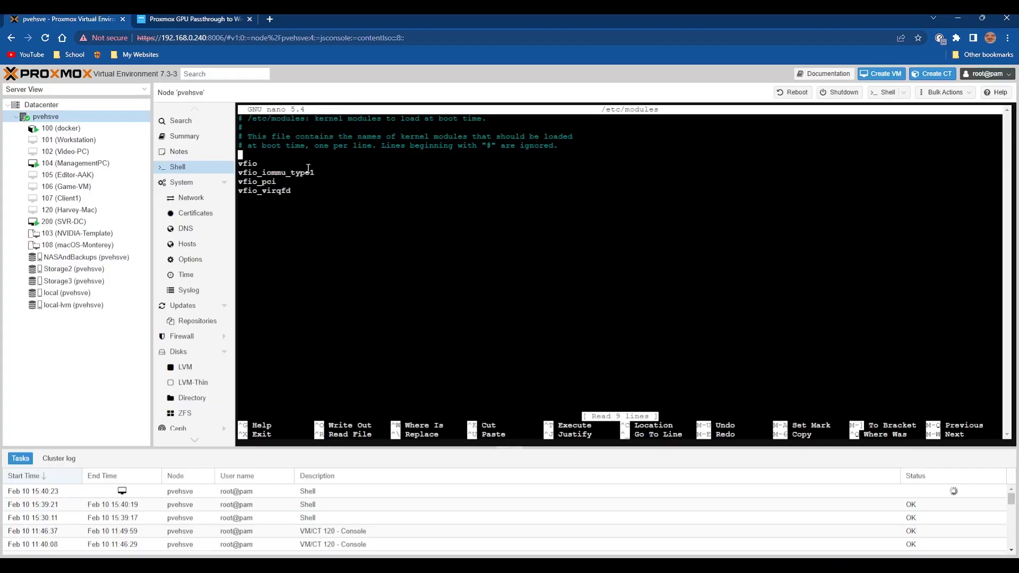
click(196, 16)
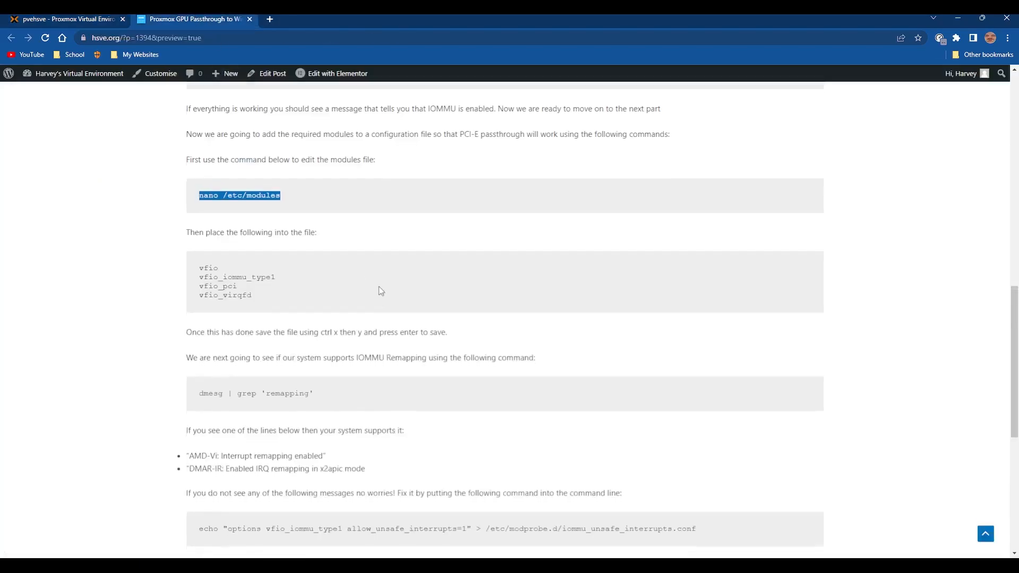
scroll(380, 290, down, 3)
key(ctrl+shift+Tab)
key(ctrl+x)
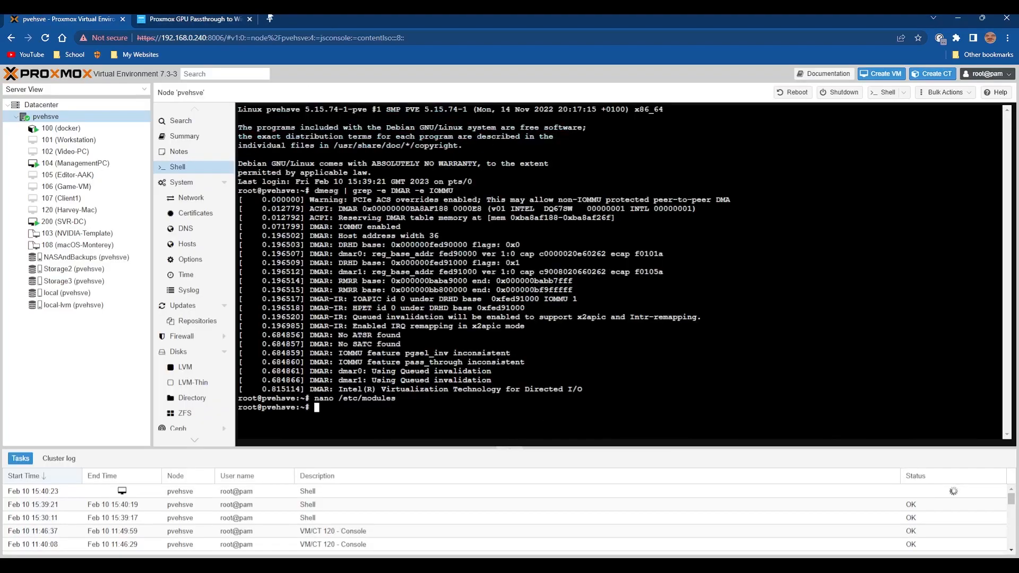
Run the guide's interrupt remapping check, dmesg | grep 'remapping', in the node's shell.
key(ctrl+Tab)
drag(198, 239, 379, 237)
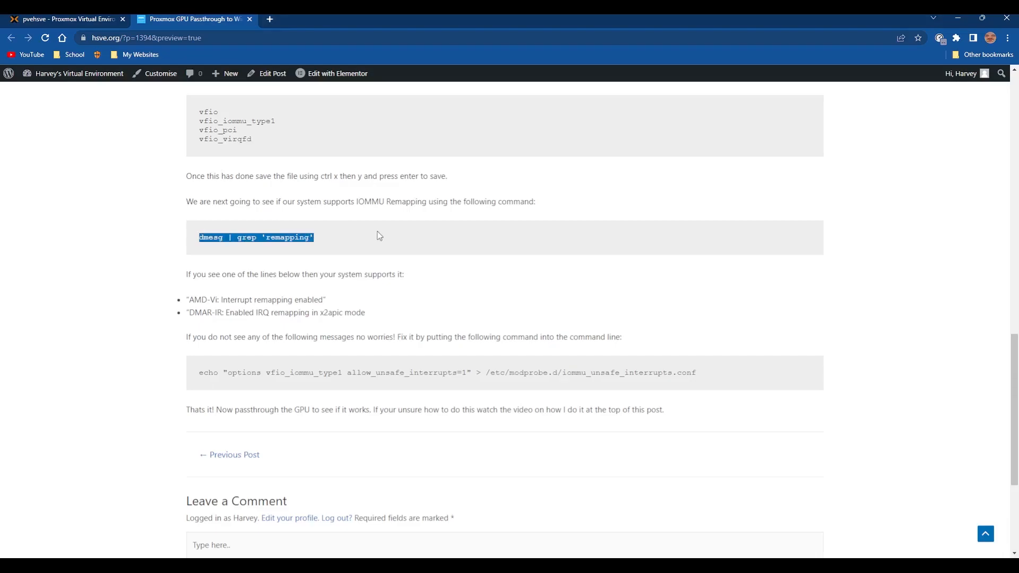
click(53, 17)
key(ctrl+v)
key(Return)
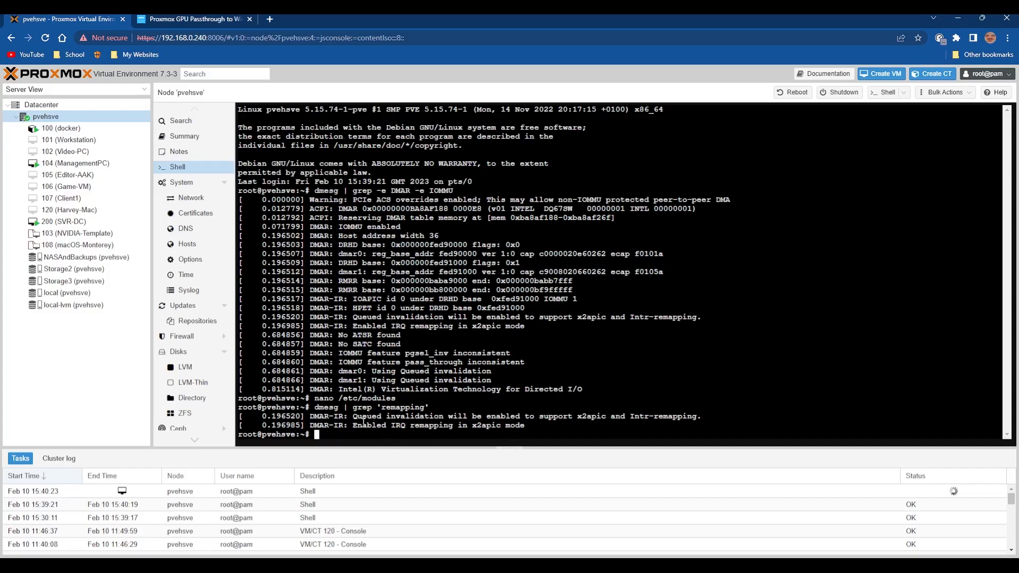
Compare the remapping output with the guide's expected messages and review its allow_unsafe_interrupts=1 fallback command.
drag(534, 426, 436, 427)
click(383, 429)
click(191, 19)
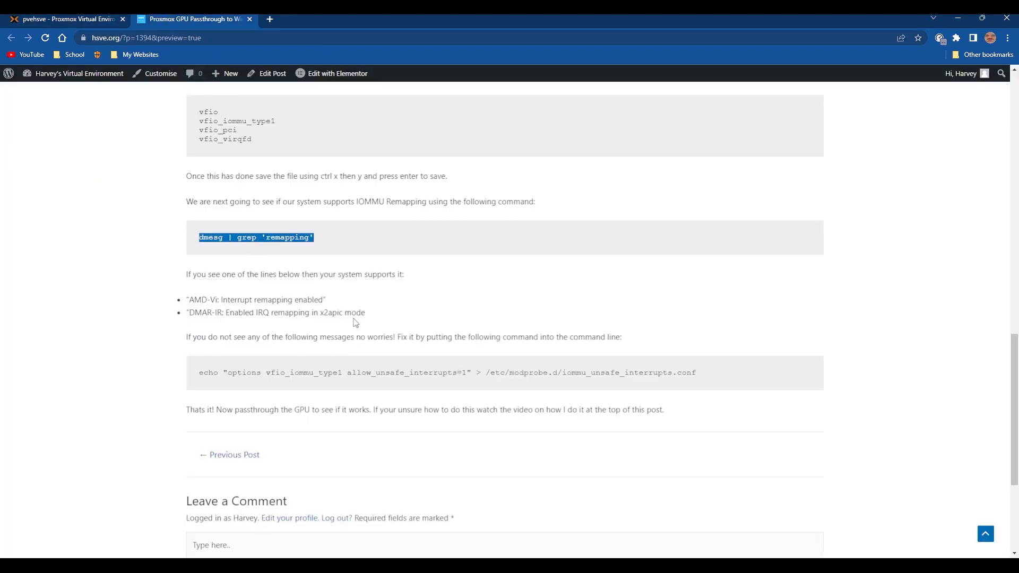
click(46, 19)
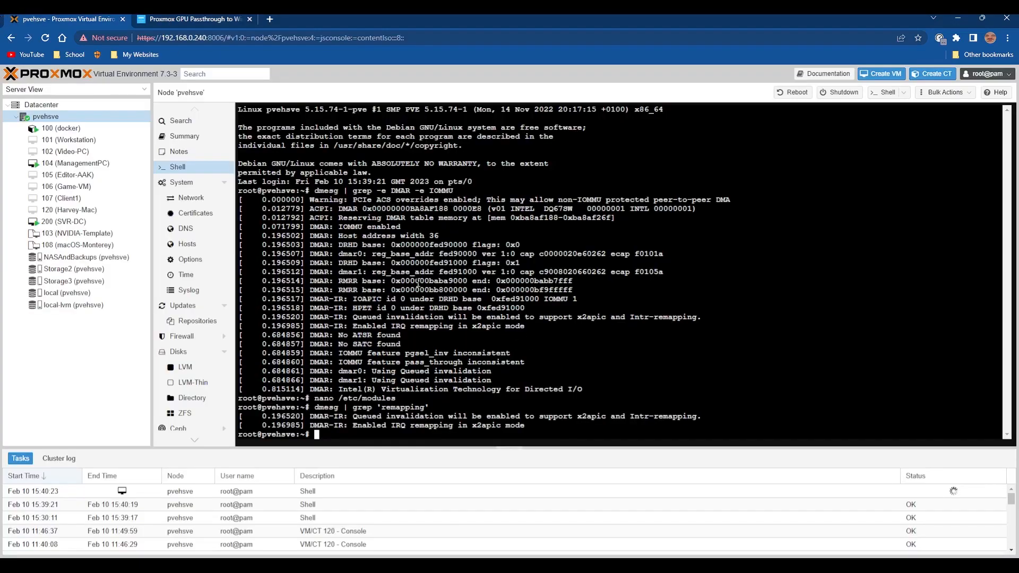
click(179, 19)
click(212, 293)
drag(187, 300, 384, 316)
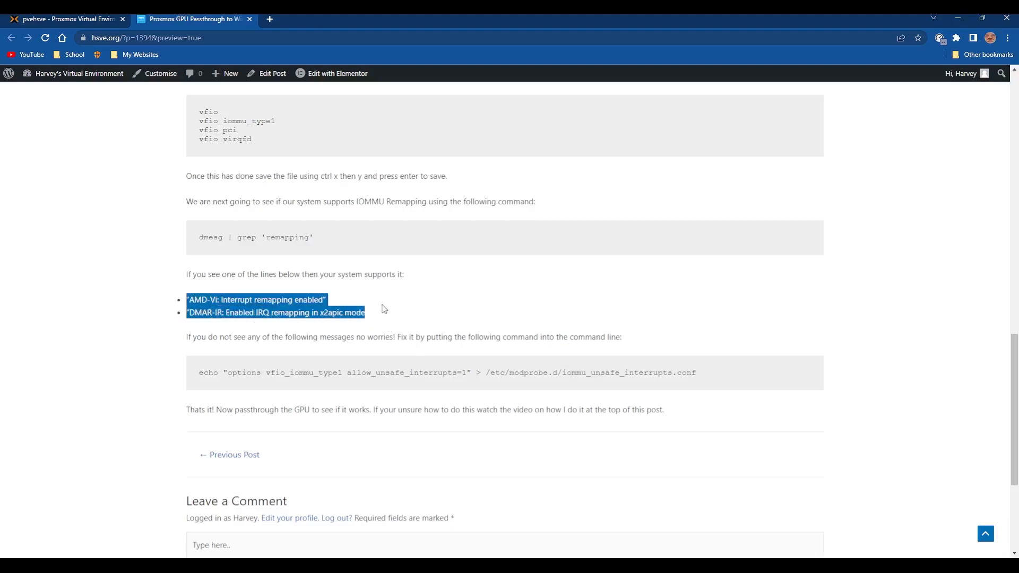
click(381, 305)
drag(197, 375, 769, 391)
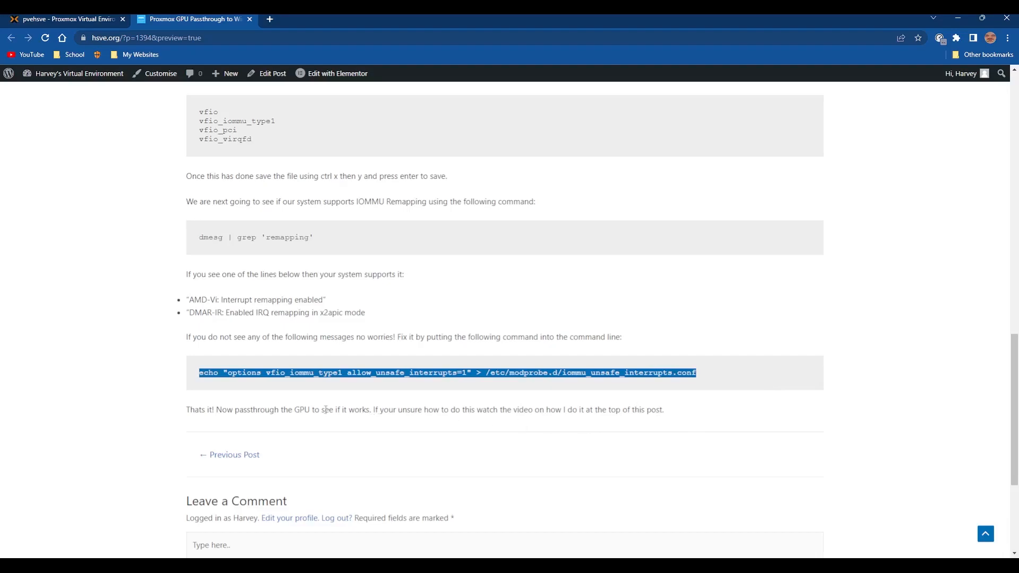
click(91, 18)
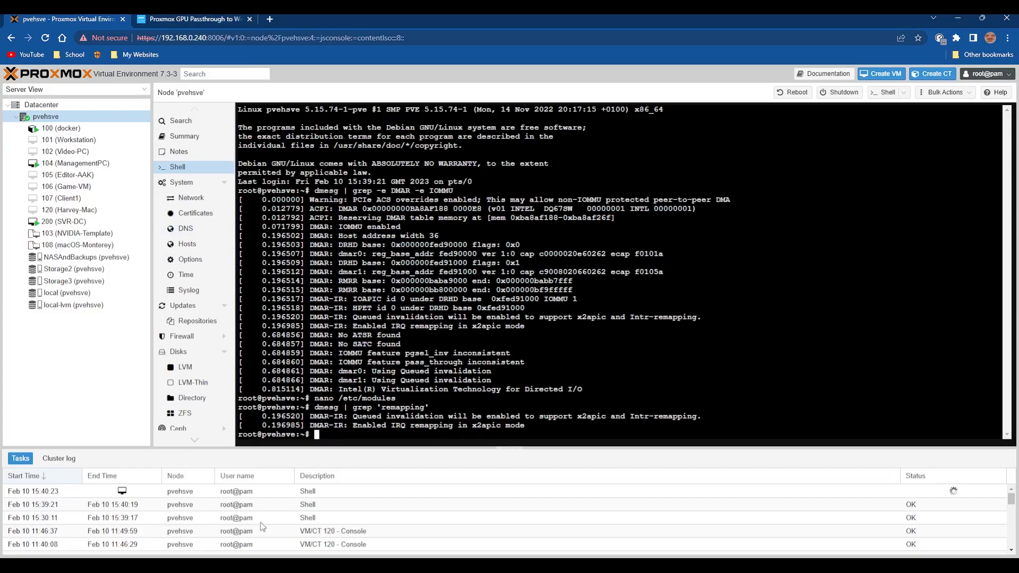
Start creating a new virtual machine on the pvehsve node and name it GPU-Test.
click(880, 74)
click(460, 256)
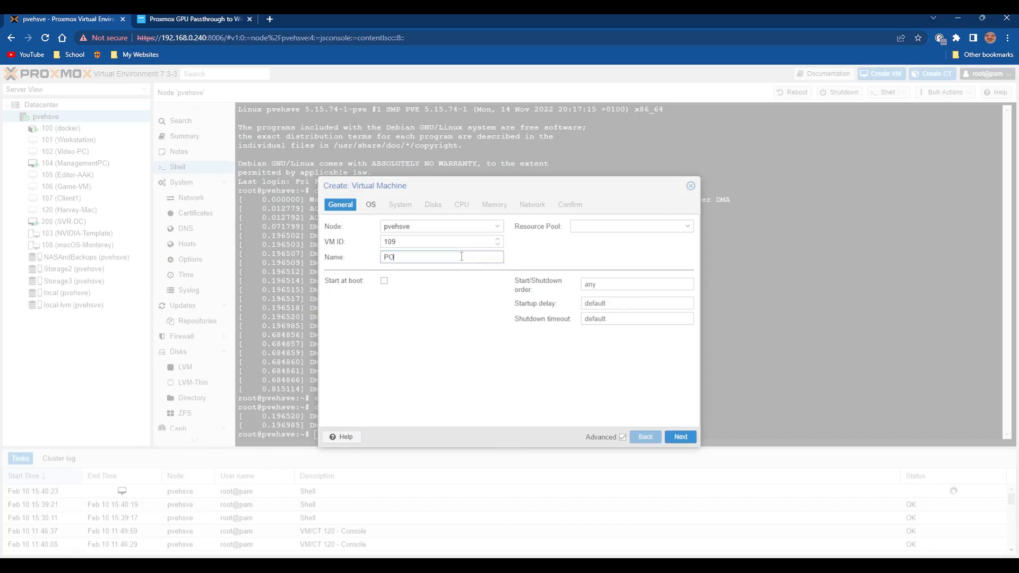
text(GPU-Test)
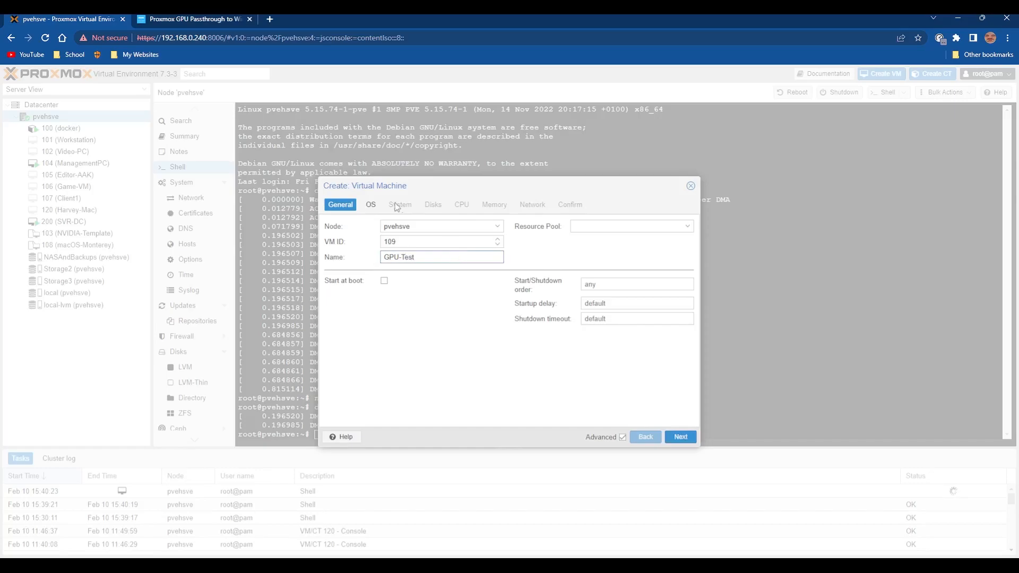
Choose the Win11_22H2_English_x64v1.iso image from NASAndBackups and set the guest OS type to Microsoft Windows.
click(371, 204)
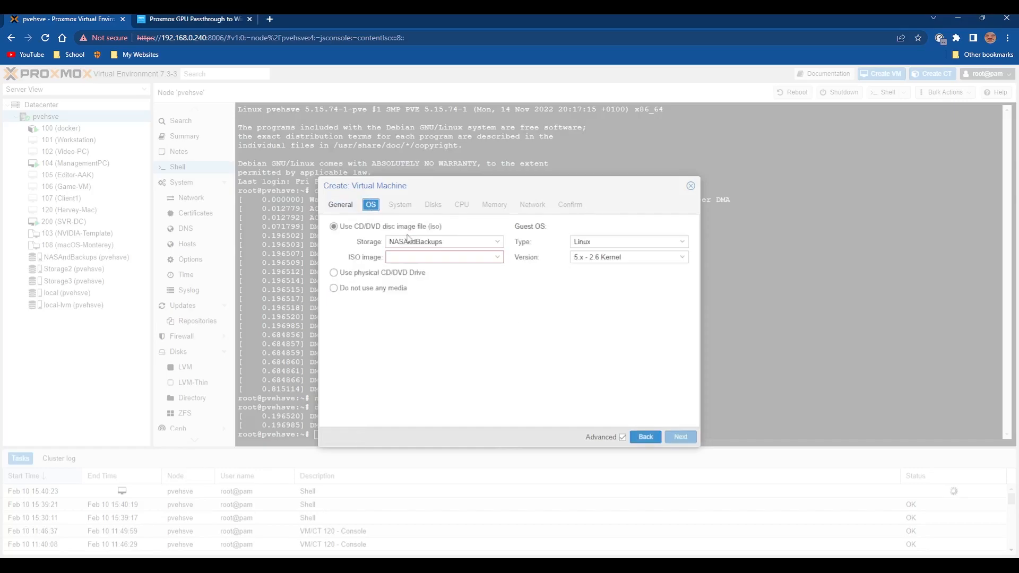
click(444, 257)
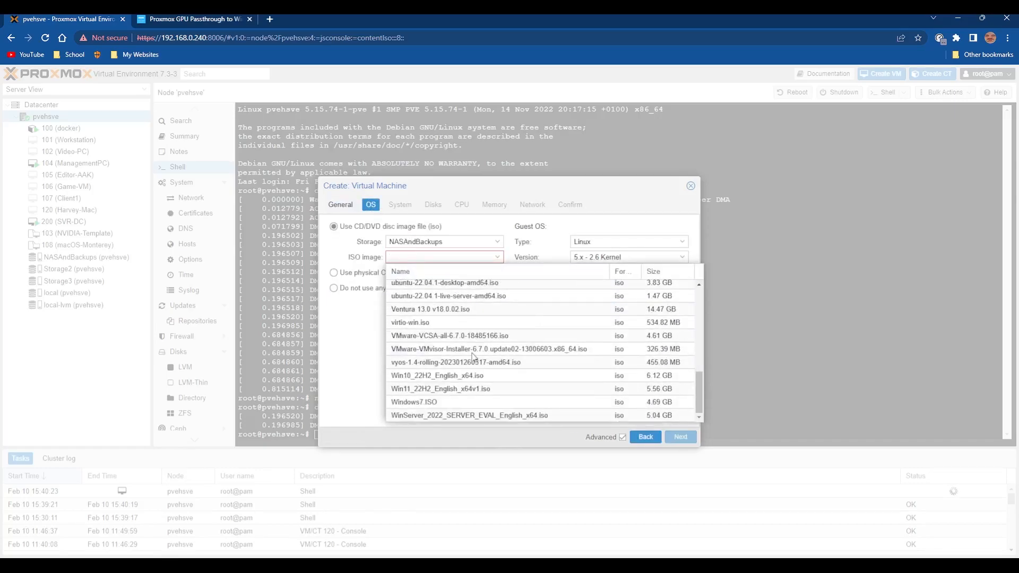
click(433, 389)
click(625, 240)
click(614, 267)
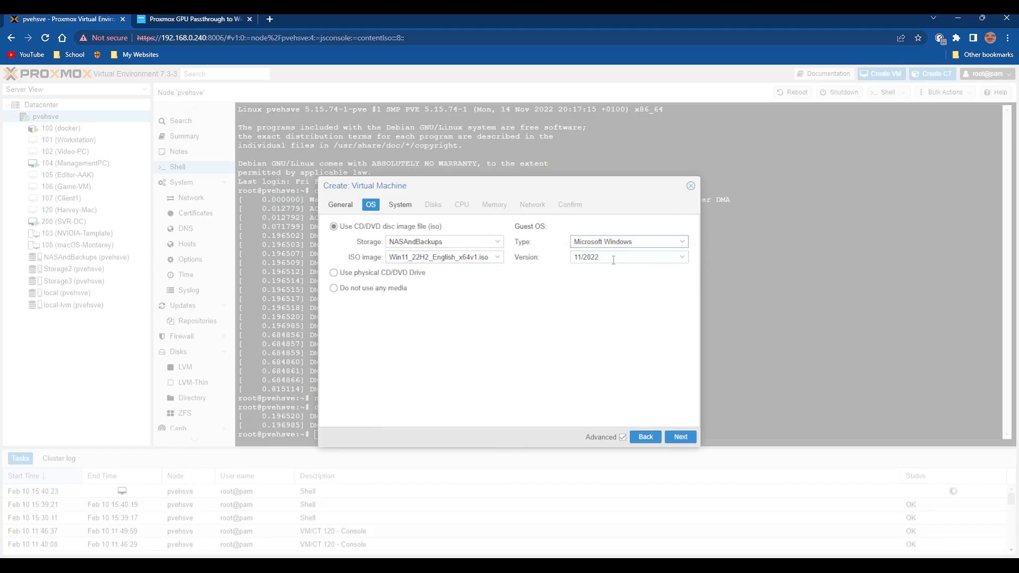
Place both the EFI disk and the TPM state of the new VM on Storage2.
click(400, 205)
click(439, 303)
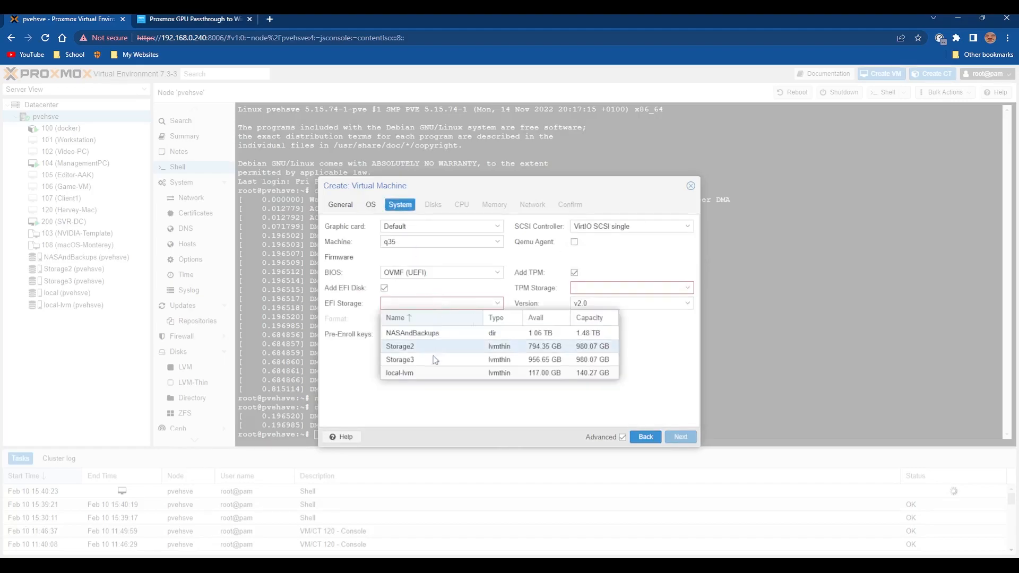
click(446, 346)
click(622, 287)
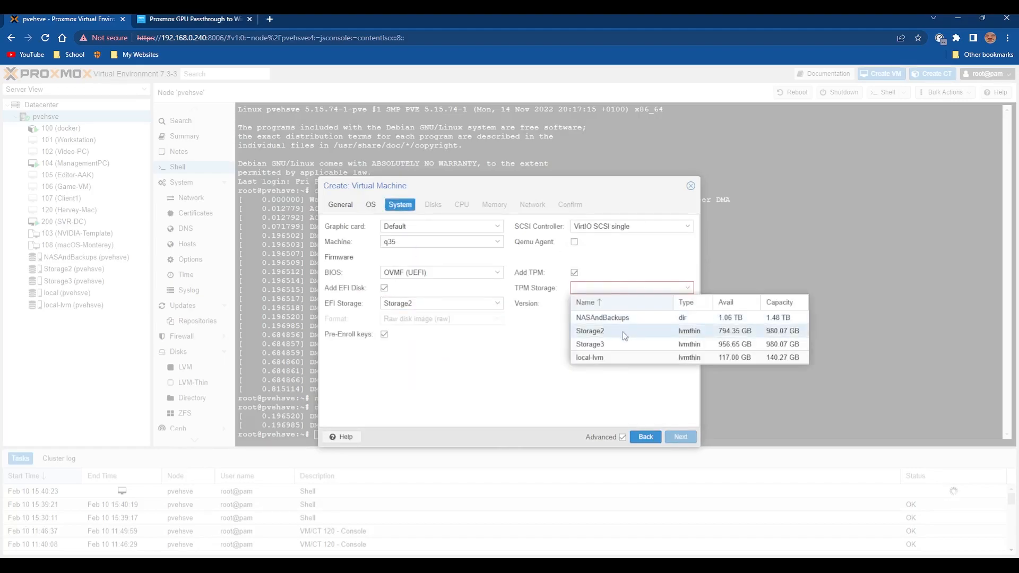
click(622, 332)
Configure the VM's hard disk on Storage2 with a size of 80 GiB and SSD emulation enabled.
click(433, 204)
click(504, 267)
click(500, 312)
key(Tab)
text(80)
click(461, 321)
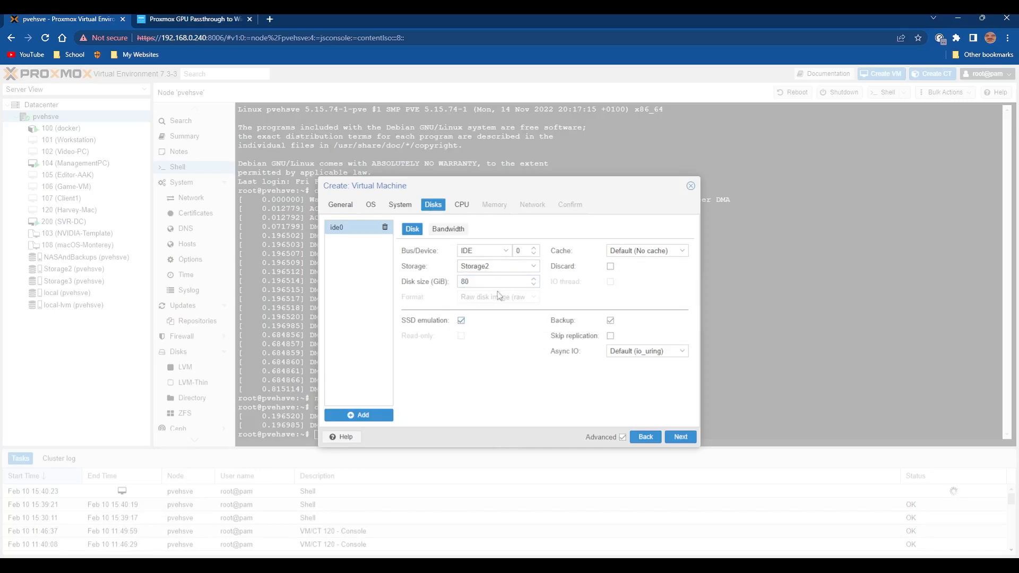
Give the VM 4 CPU cores and set its CPU type to host.
click(461, 204)
click(497, 239)
click(498, 240)
click(498, 239)
click(572, 226)
scroll(590, 256, down, 10)
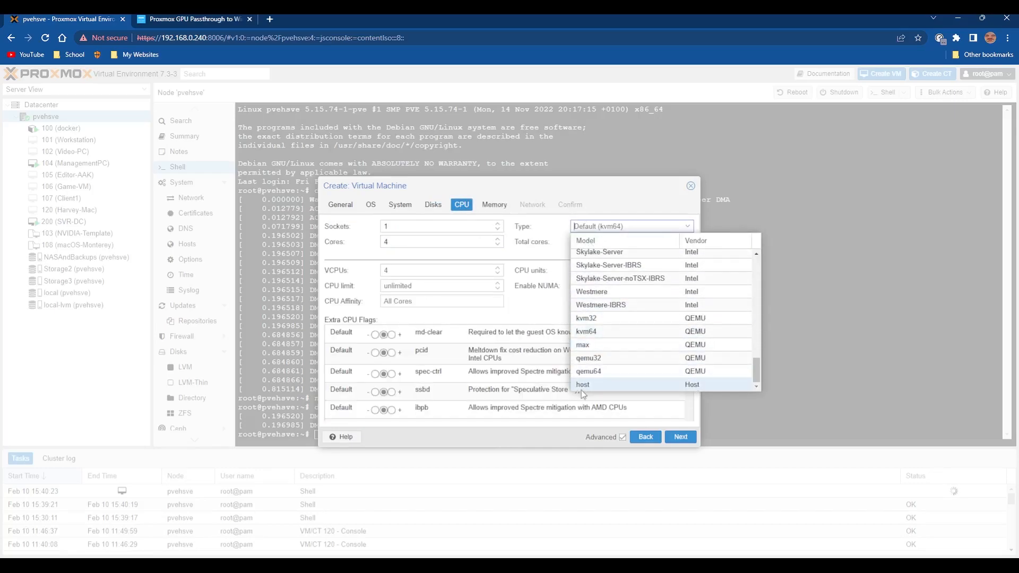
click(582, 385)
Go through the VM's memory and network settings, keep bridge vmbr0, and finish creating the VM.
click(494, 205)
click(416, 281)
click(532, 205)
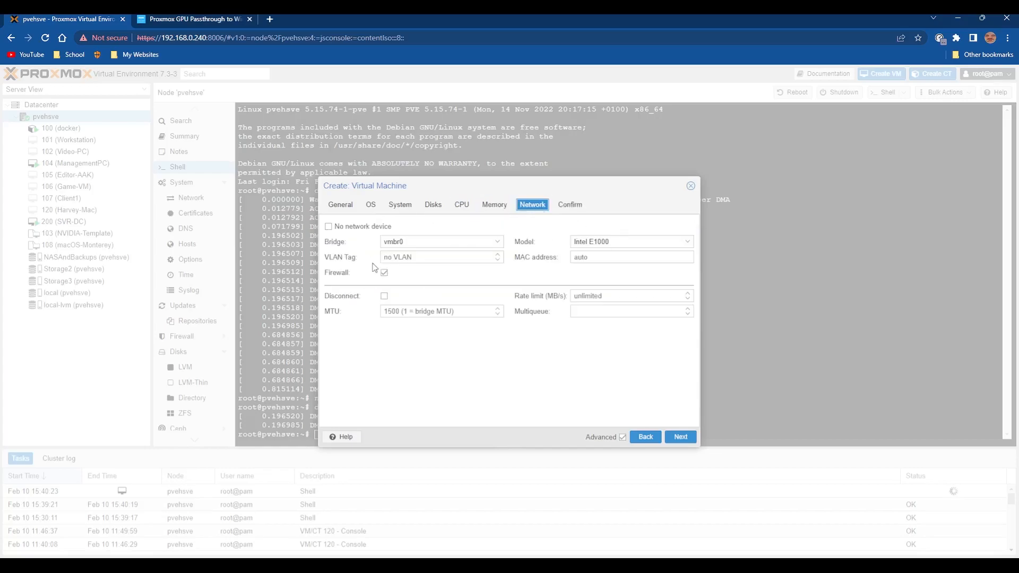
click(582, 207)
click(686, 436)
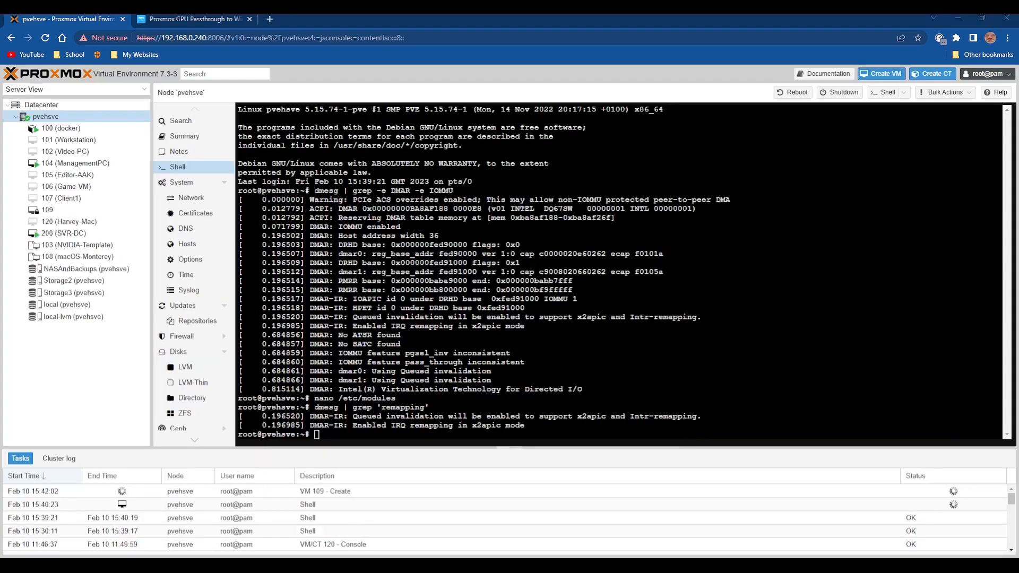
Open the console of the new VM 109 and start the guest.
click(47, 210)
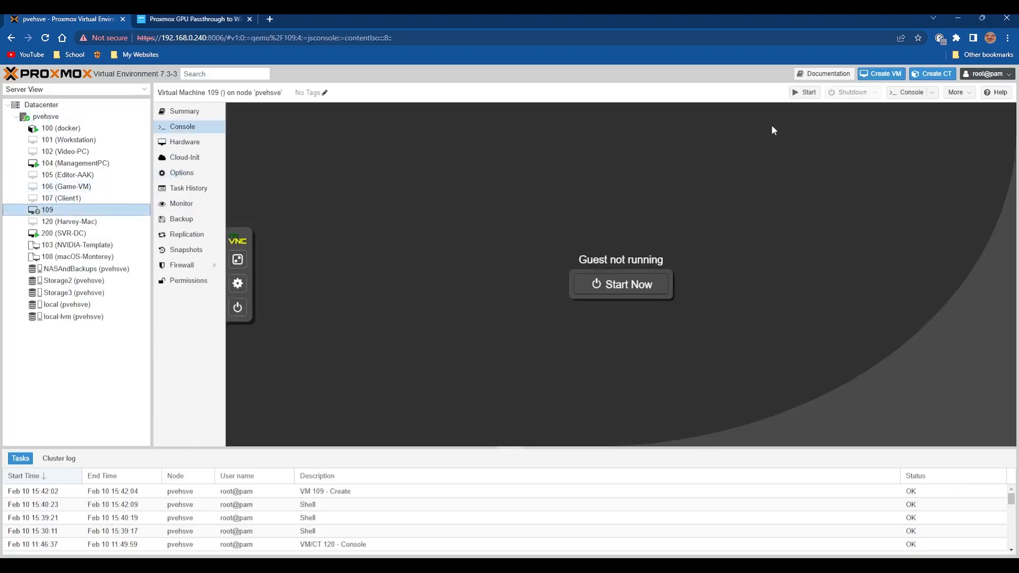
click(604, 285)
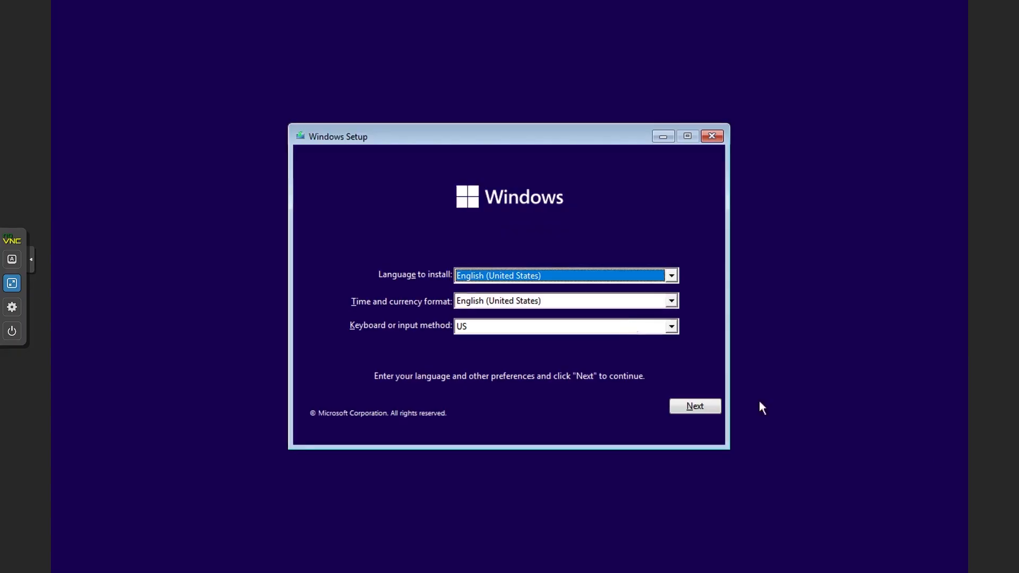
Set the Windows Setup time and currency format to English (United Kingdom) and continue.
click(613, 308)
key(End)
key(Up)
key(Down)
key(Up)
key(Up)
key(Up)
key(Up)
key(Up)
key(Up)
key(Up)
key(Up)
key(Up)
key(Up)
key(Up)
key(Up)
key(Up)
key(Up)
key(Up)
key(Up)
key(Up)
key(Up)
key(Up)
key(Up)
key(Up)
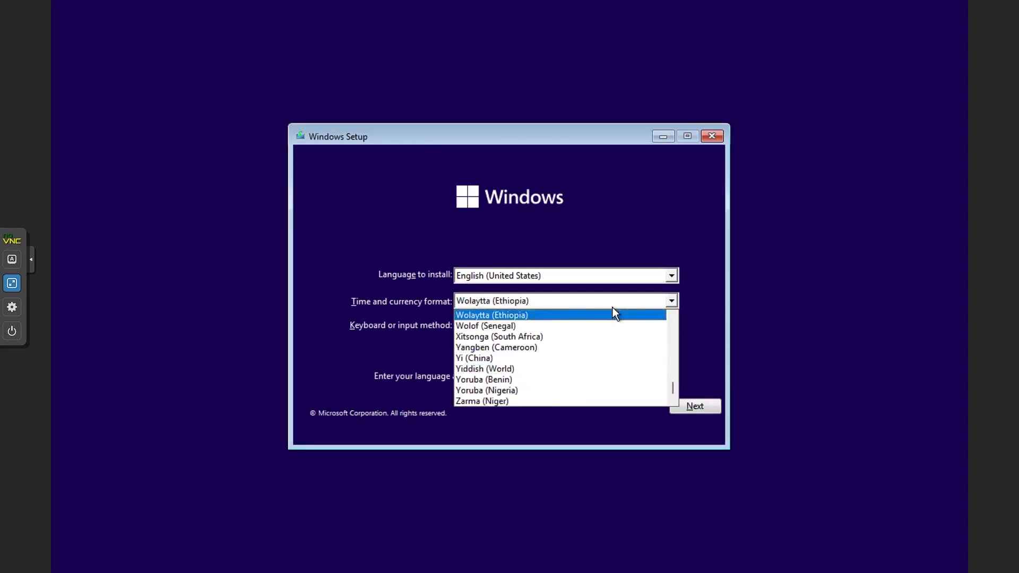
key(Up)
key(Up)
key(Up)
key(Up)
key(Up)
key(Up)
key(Up)
key(Up)
key(Up)
key(Up)
key(Up)
key(Up)
key(Up)
key(Up)
key(Up)
key(Up)
key(Up)
key(Up)
key(Up)
key(u)
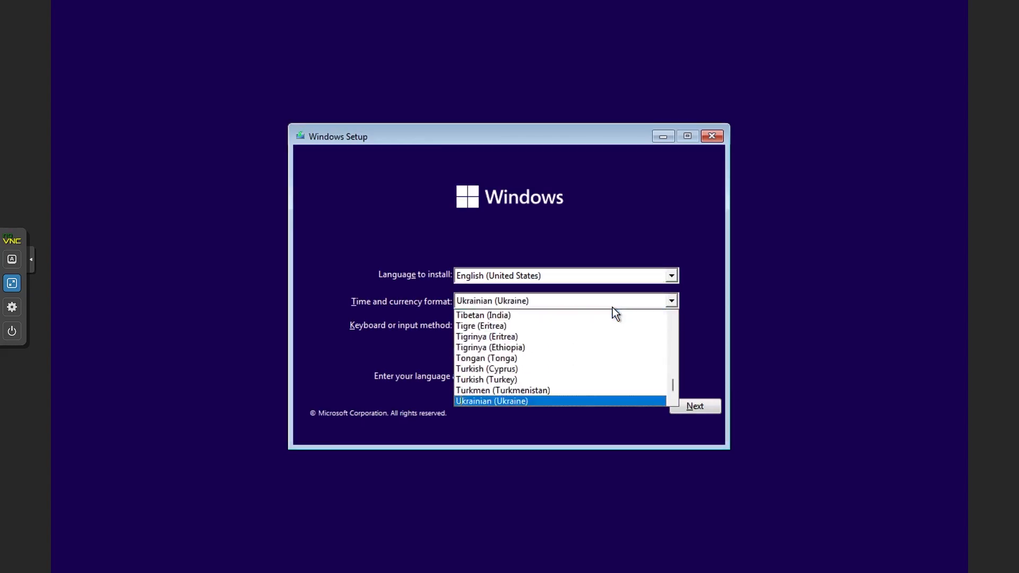
key(Down)
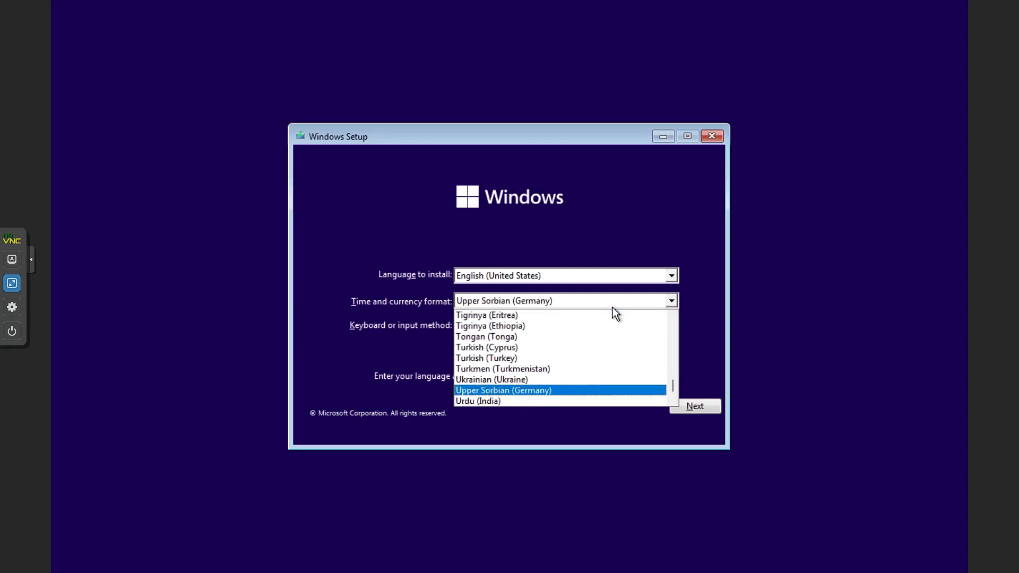
key(e)
key(n)
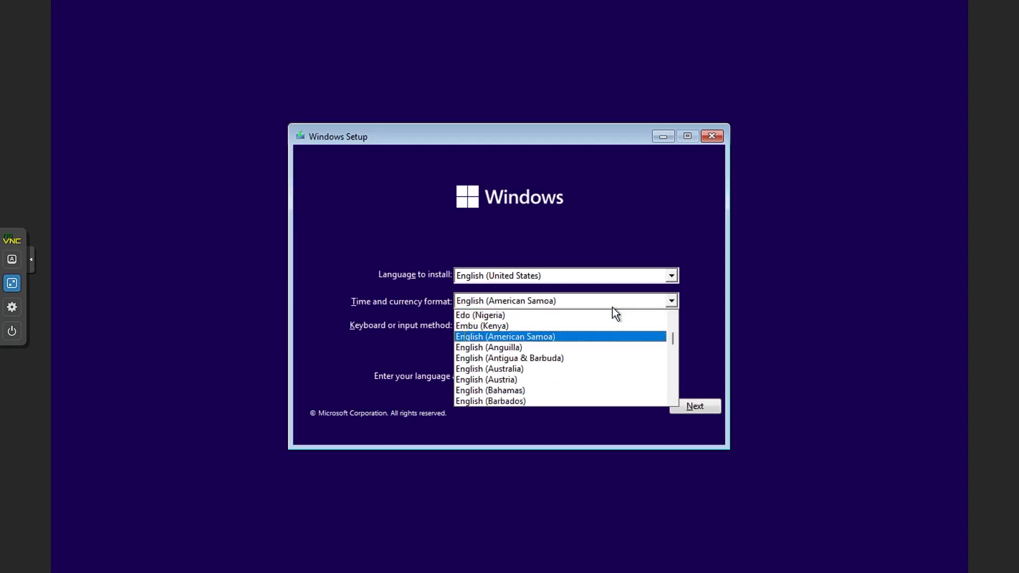
key(Down)
key(Down)
key(Down)
key(Down)
key(Down)
key(Down)
key(Down)
key(Down)
key(Down)
key(Down)
key(Down)
key(Down)
key(Down)
key(Down)
key(Down)
key(Down)
key(Down)
key(Down)
key(Down)
key(Down)
key(Down)
key(Down)
key(Down)
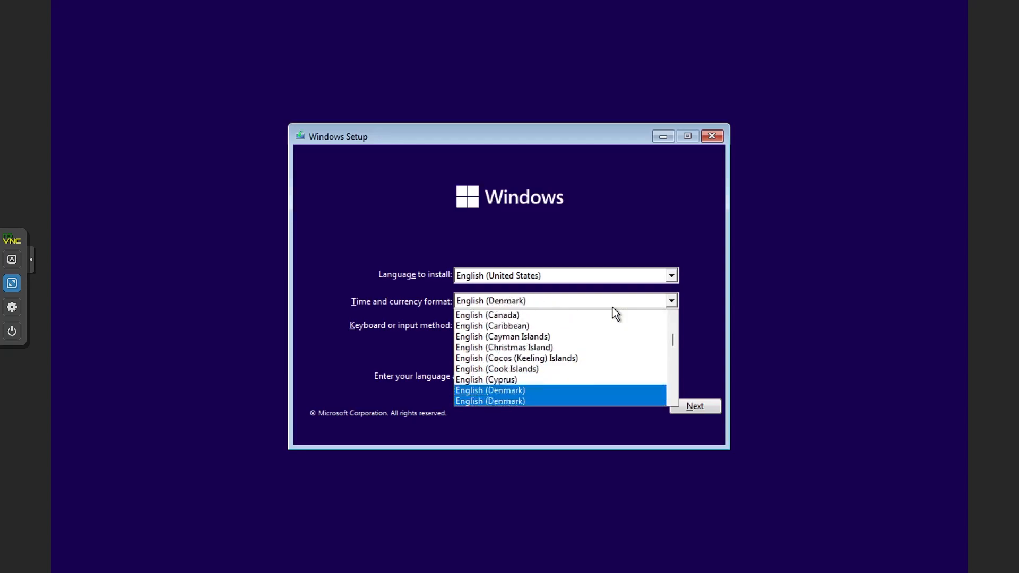
key(Down)
key(Down)
key(Down)
key(Down)
key(Down)
key(Down)
key(Down)
key(Down)
key(Down)
key(Down)
key(Down)
key(Down)
key(Down)
key(Down)
key(Down)
key(Down)
key(Down)
key(Down)
key(Down)
key(Down)
key(Down)
key(Down)
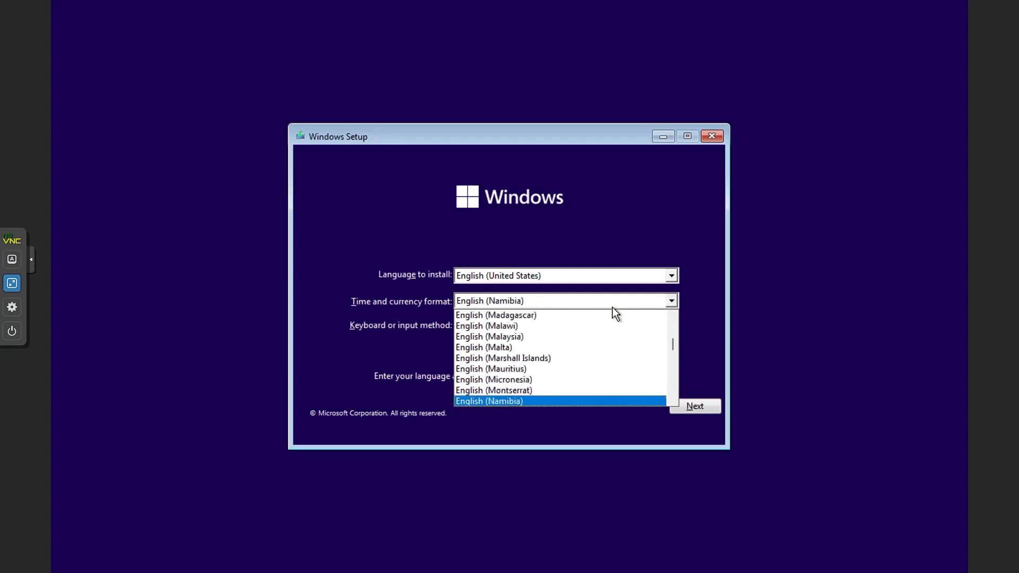
key(Down)
key(Down)
key(Down)
key(Down)
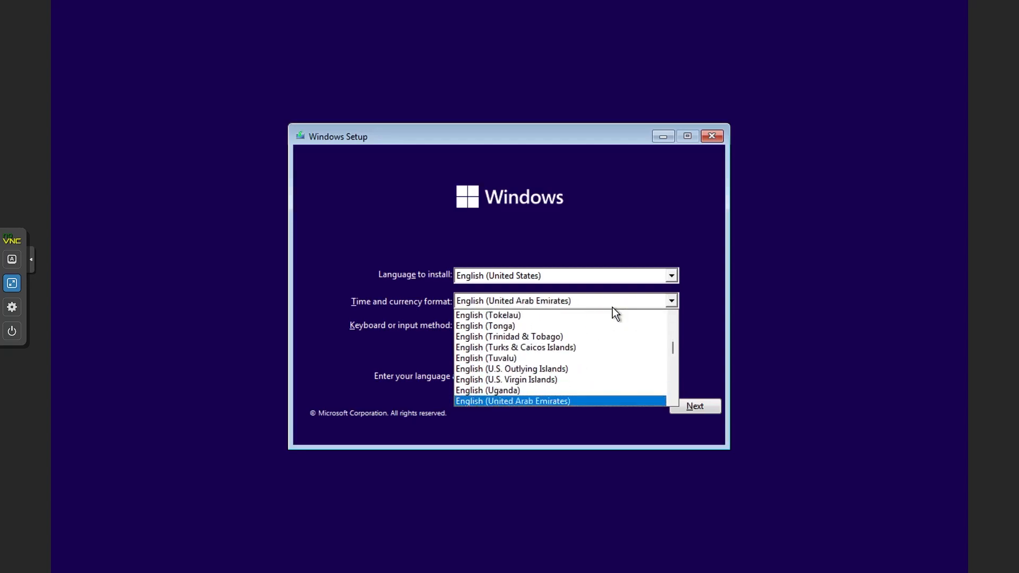
key(Return)
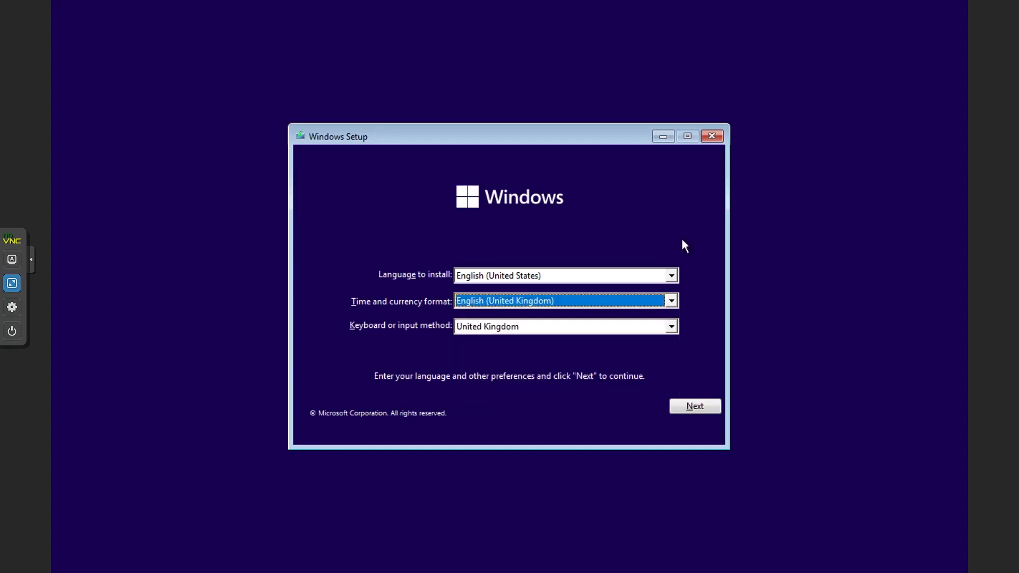
click(678, 408)
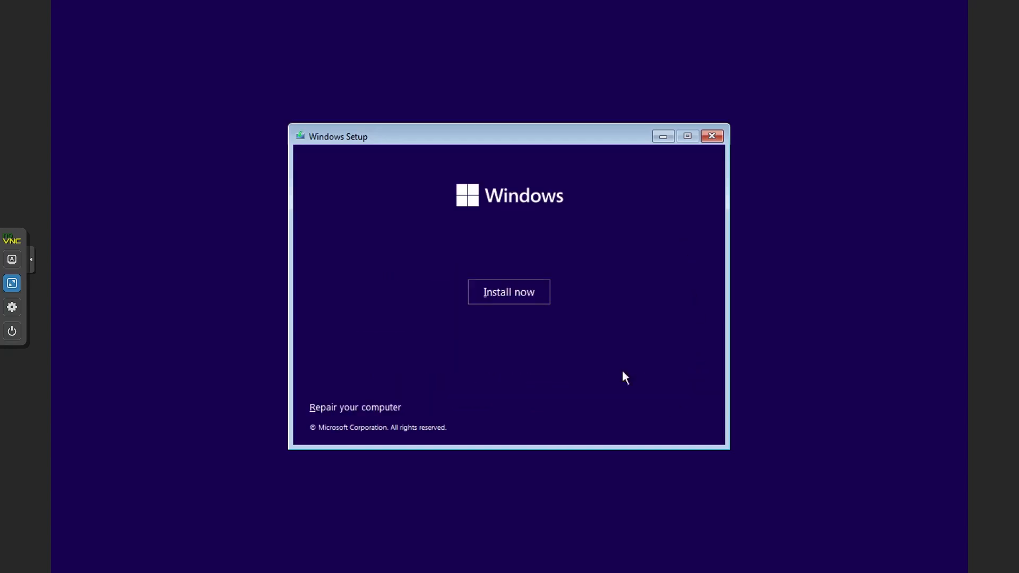
Begin the Windows installation without a product key and choose the Windows 11 Pro edition.
click(515, 286)
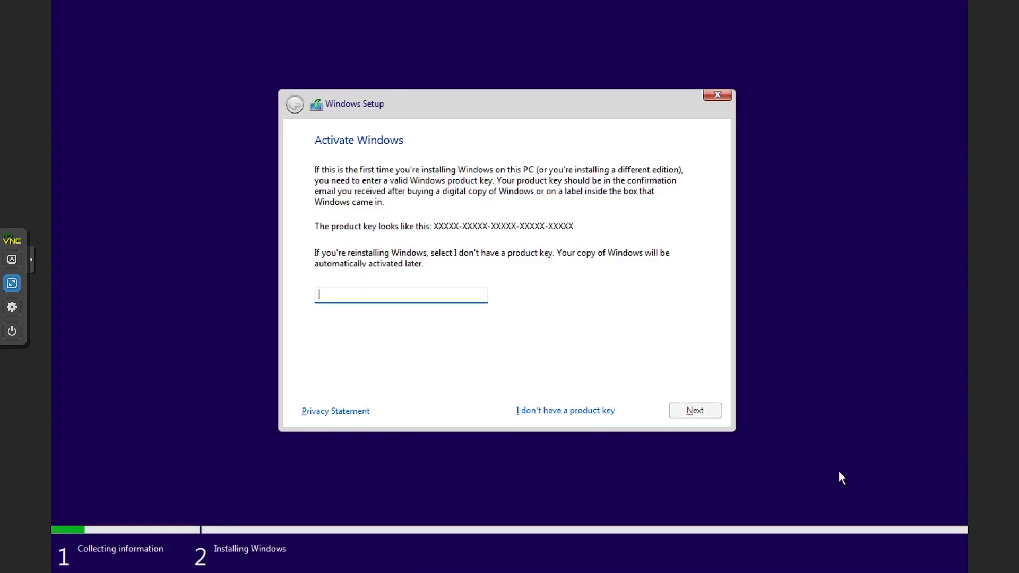
click(573, 411)
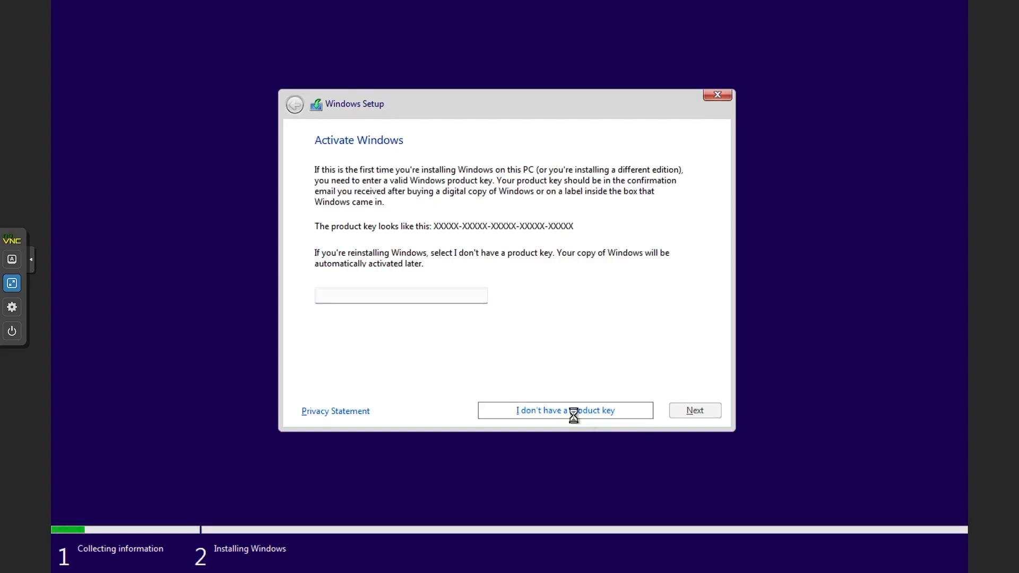
click(352, 271)
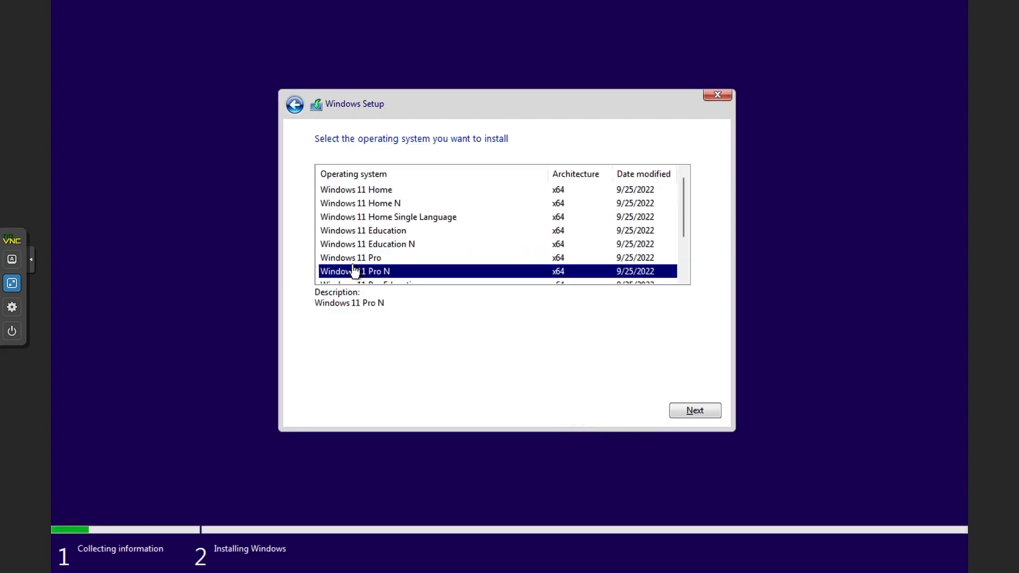
click(369, 261)
scroll(573, 281, down, 2)
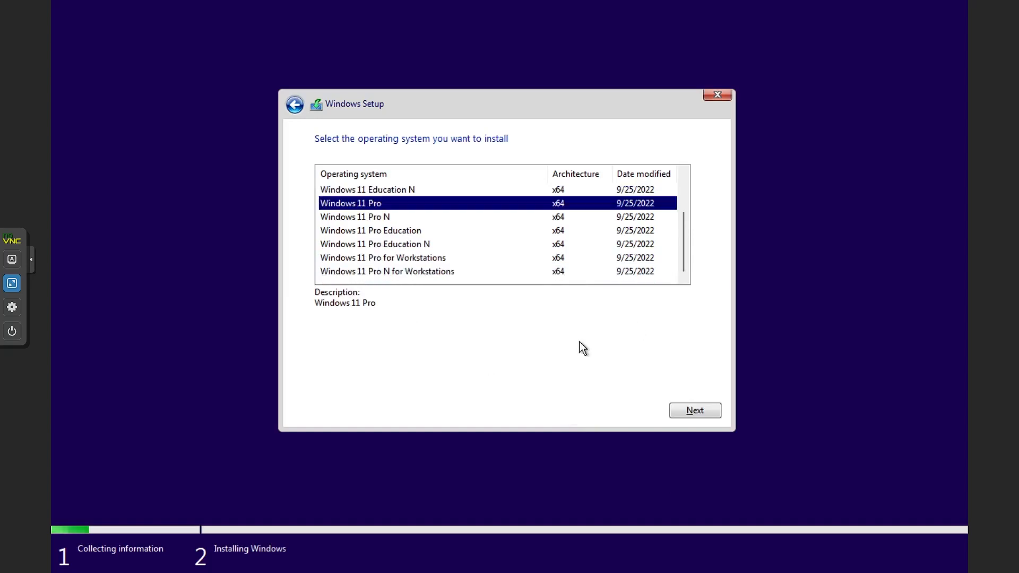
click(699, 416)
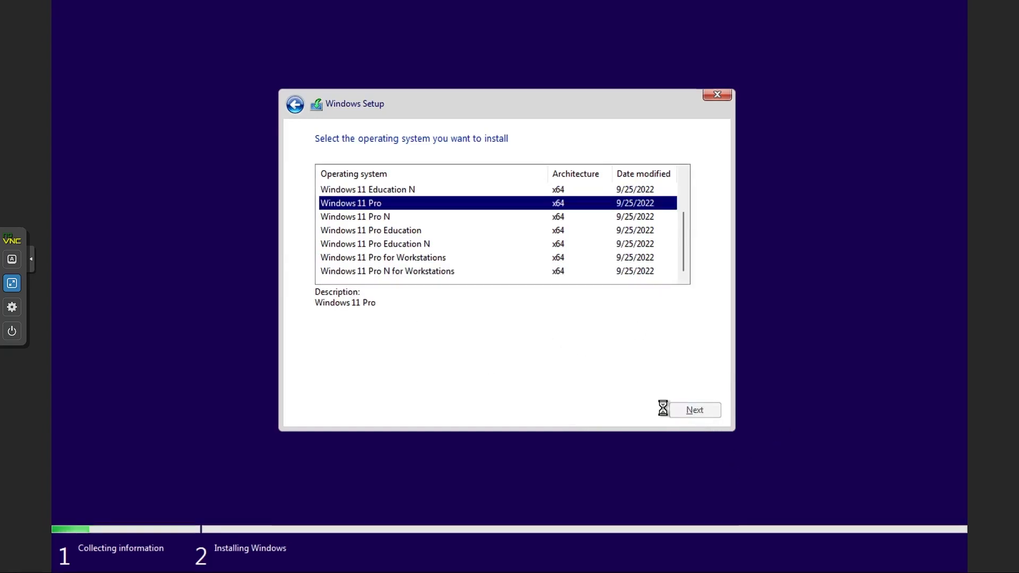
Accept the licence terms and start a custom installation on Drive 0's unallocated space.
click(555, 383)
click(681, 404)
click(534, 286)
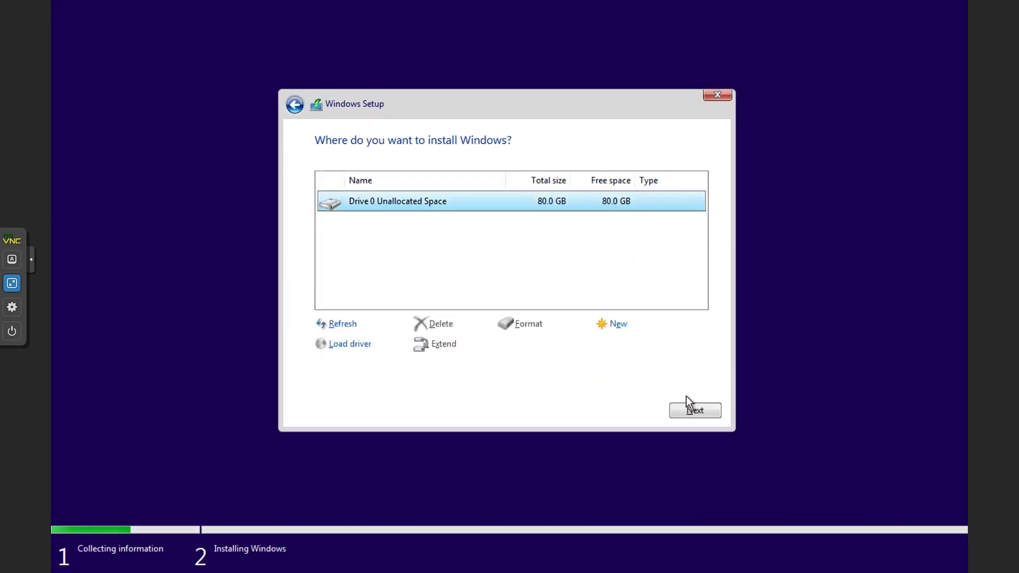
click(691, 409)
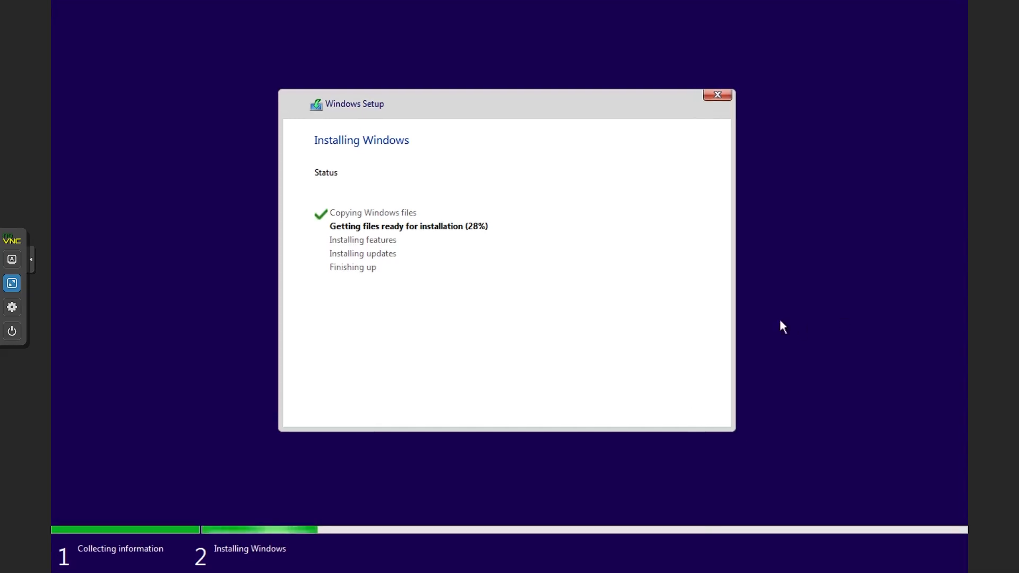
Leave the full-screen console, check the CPU details in the pvehsve node's summary, and return to the GPU-Test VM's console.
key(Escape)
click(84, 126)
click(84, 117)
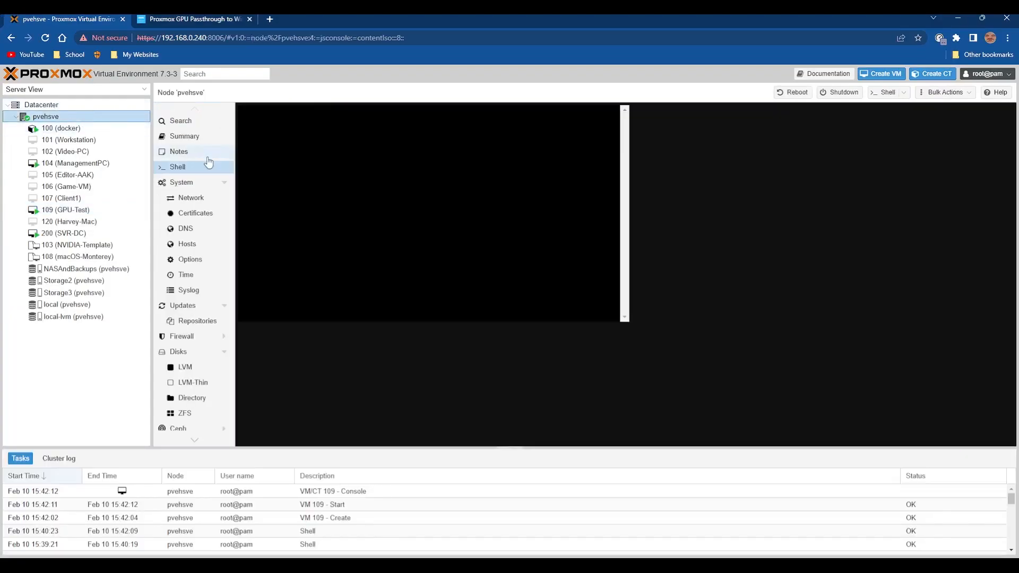
click(180, 136)
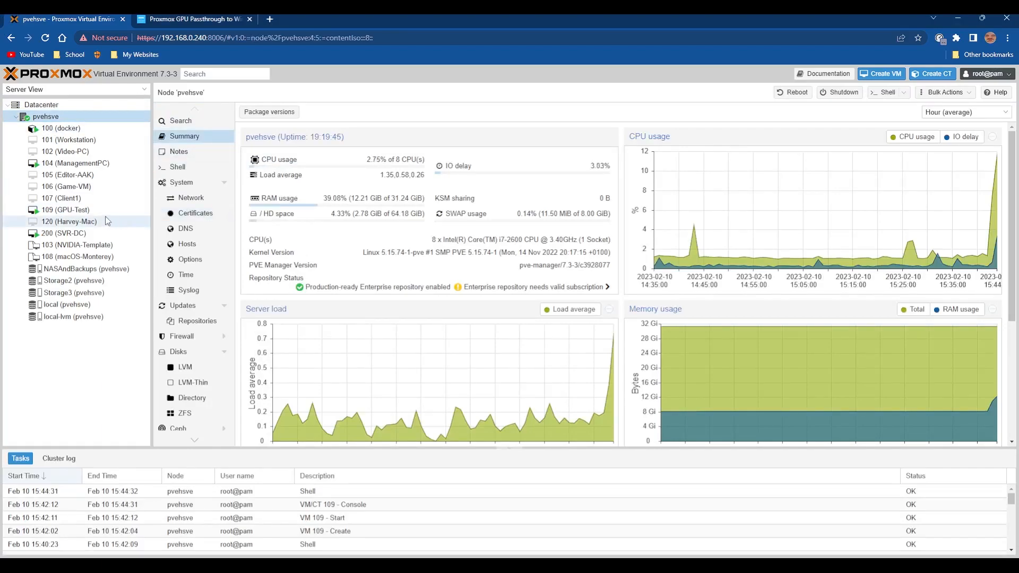
click(66, 210)
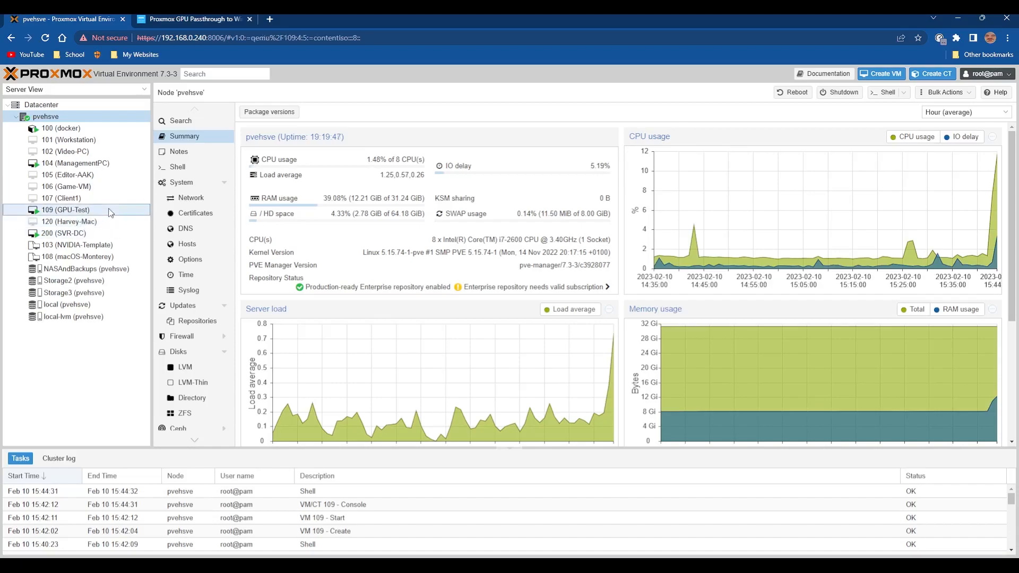
click(237, 261)
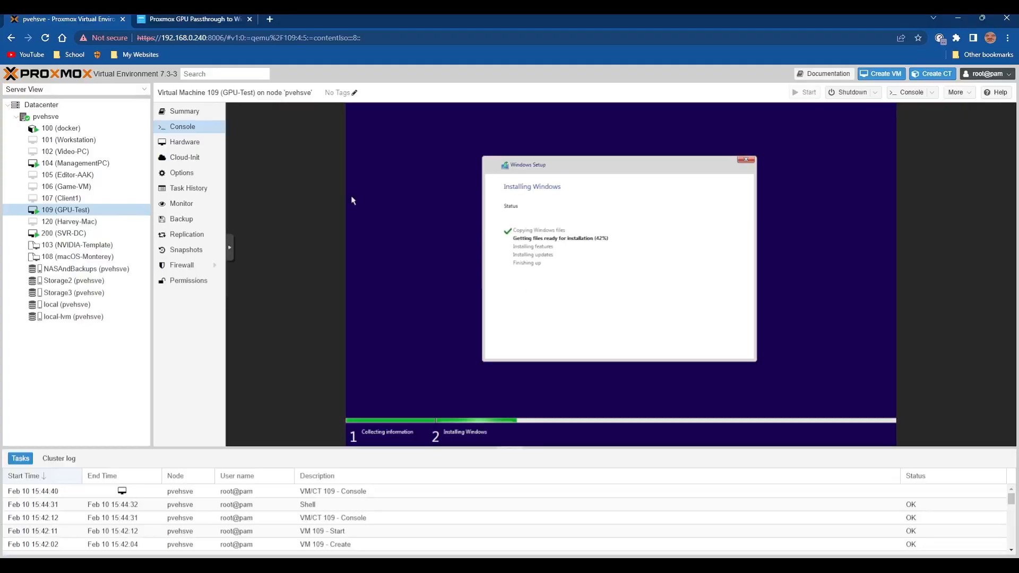
Search the web for i7-2600 in a new tab and open Intel's specifications for that processor down to Security & Reliability.
click(270, 19)
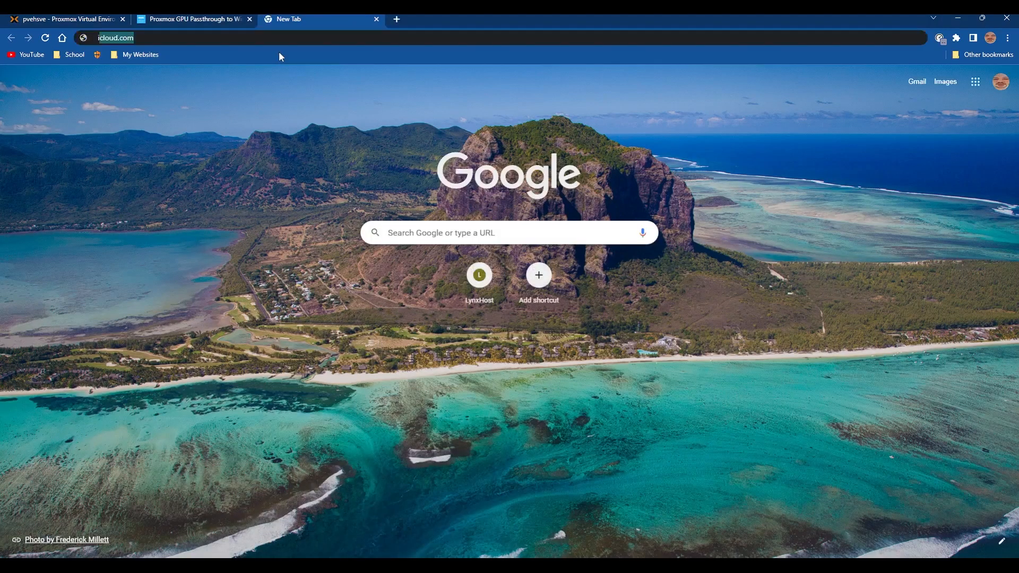
text(i7-2600)
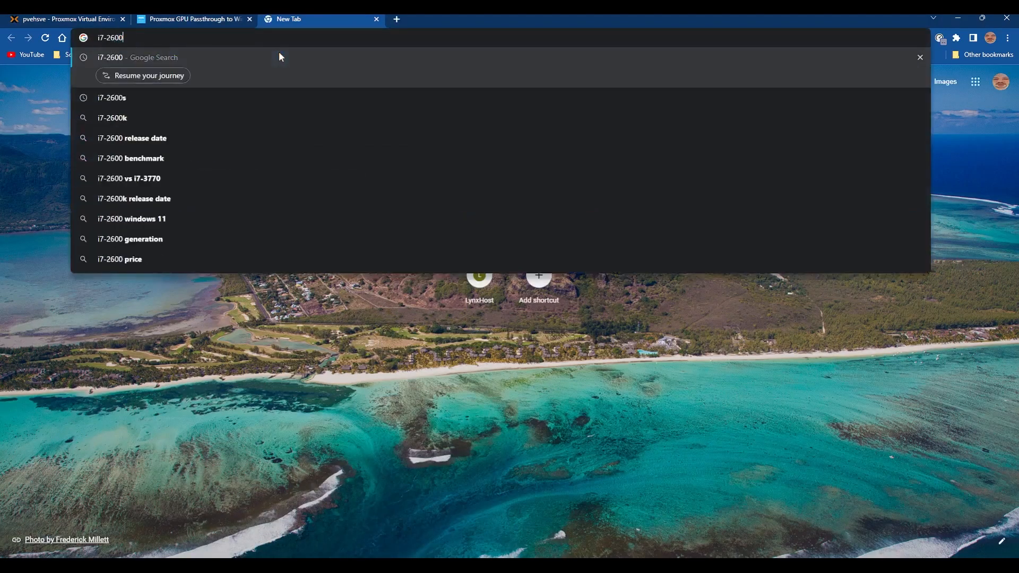
key(Return)
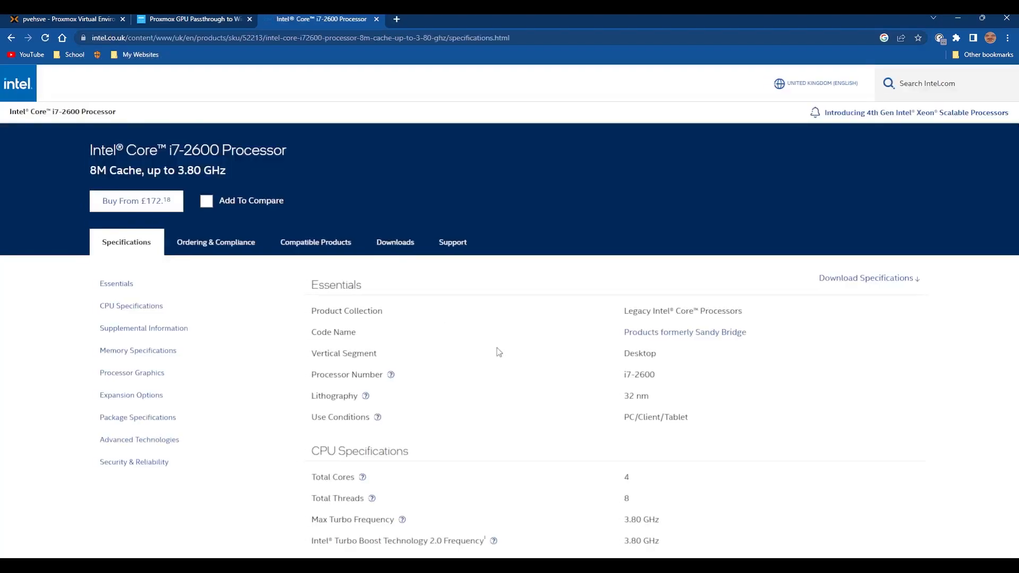
scroll(497, 348, down, 9)
scroll(516, 328, down, 15)
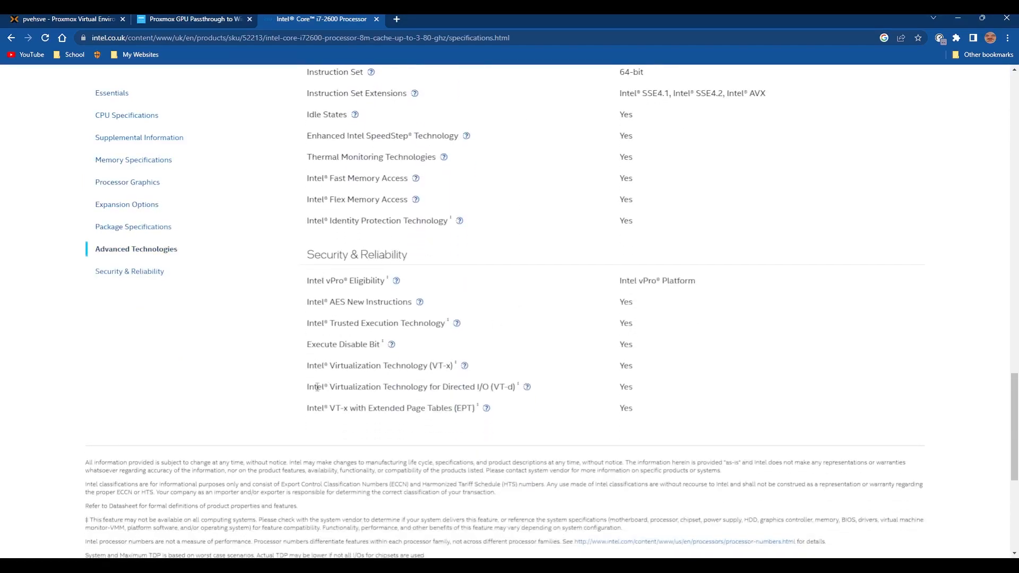
Examine the processor's VT-x, VT-d and Extended Page Tables entries and read the explanation of VT-d.
drag(311, 403, 527, 410)
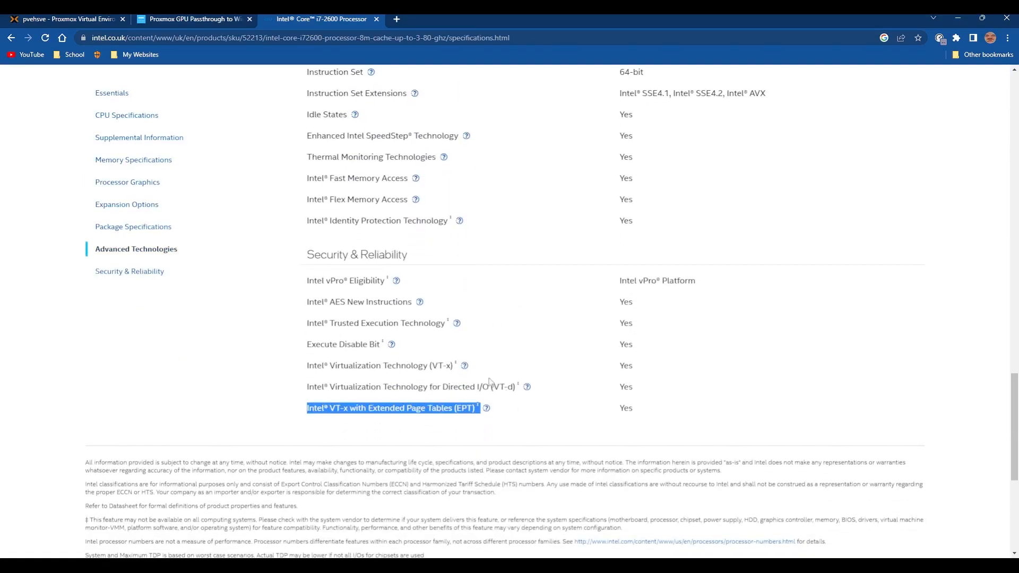
click(440, 381)
drag(294, 371, 481, 366)
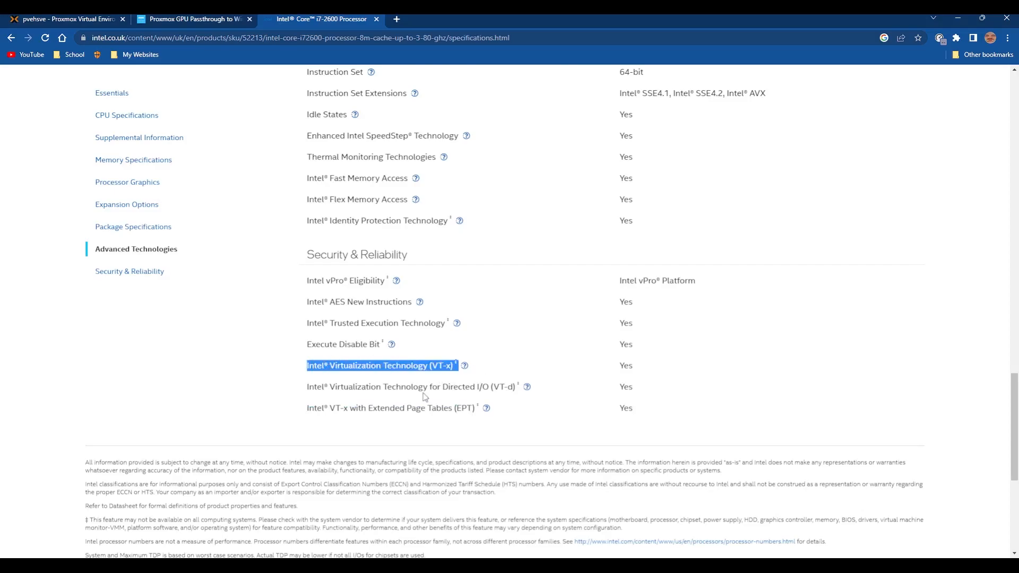
click(333, 397)
drag(299, 392, 527, 387)
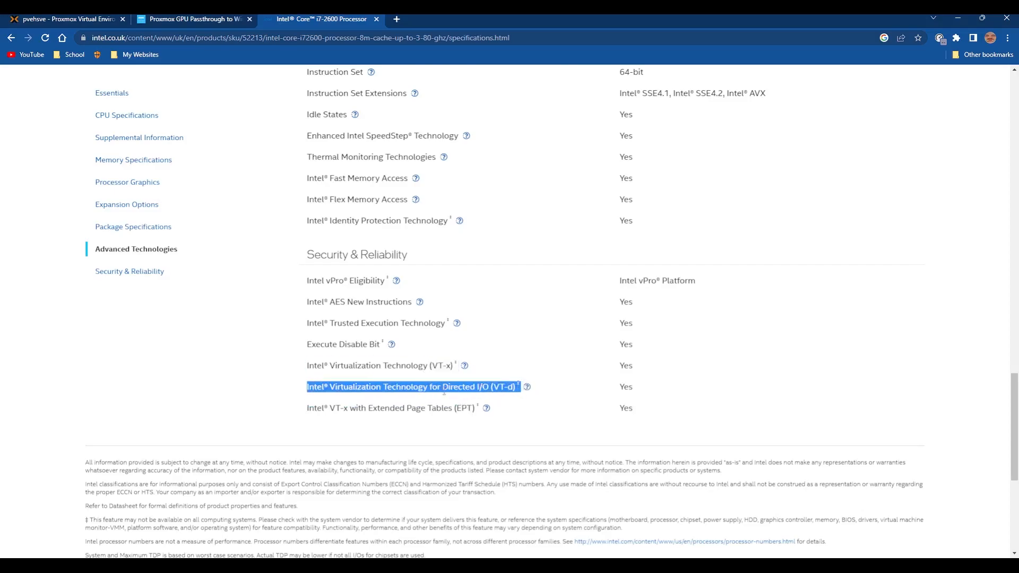
click(380, 390)
drag(442, 386, 489, 387)
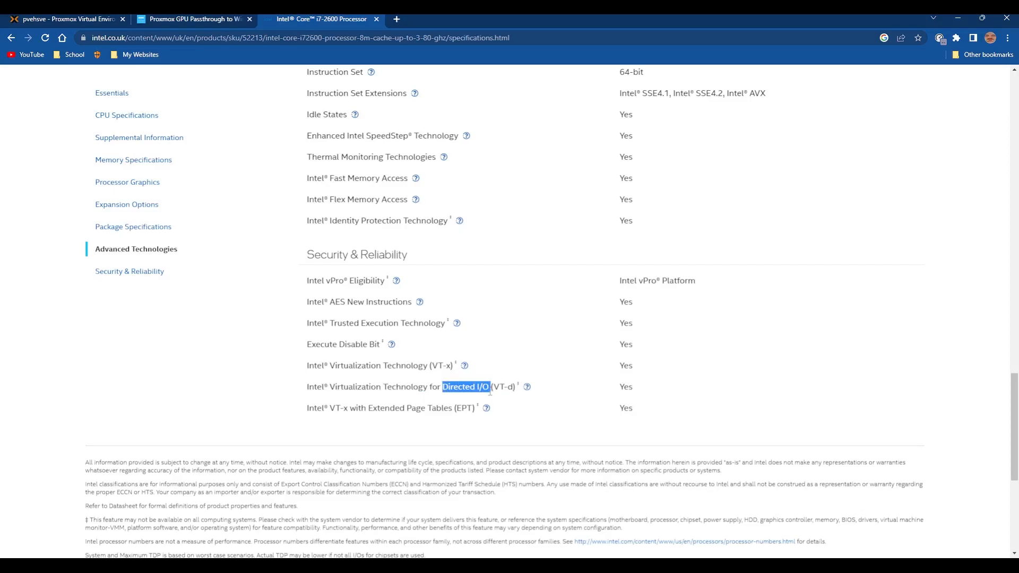
click(527, 387)
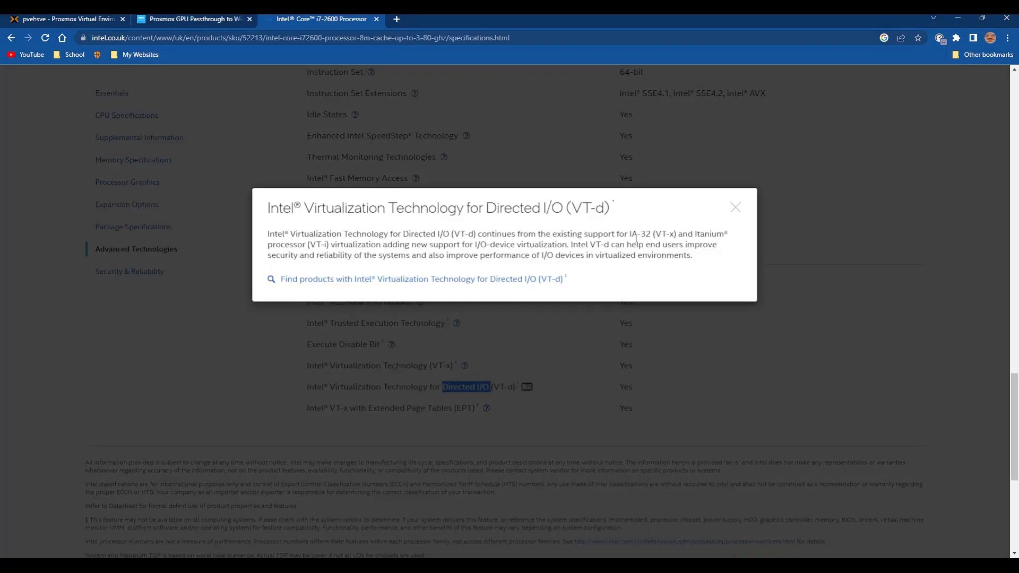
click(735, 207)
scroll(429, 342, up, 2)
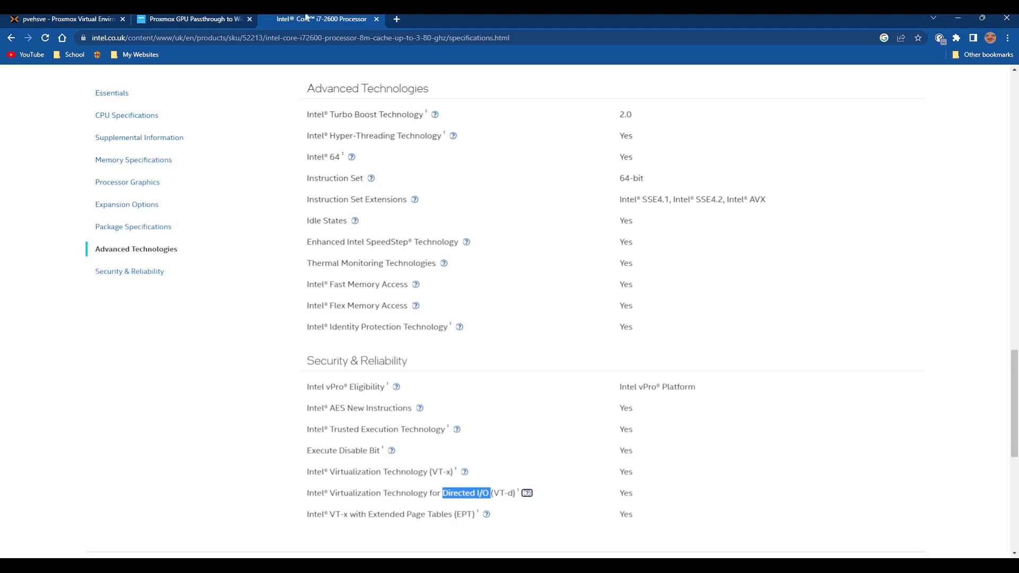
Search the web for intel dq67sw and open Intel's specifications page for the Desktop Board DQ67SW.
click(320, 38)
text(inte)
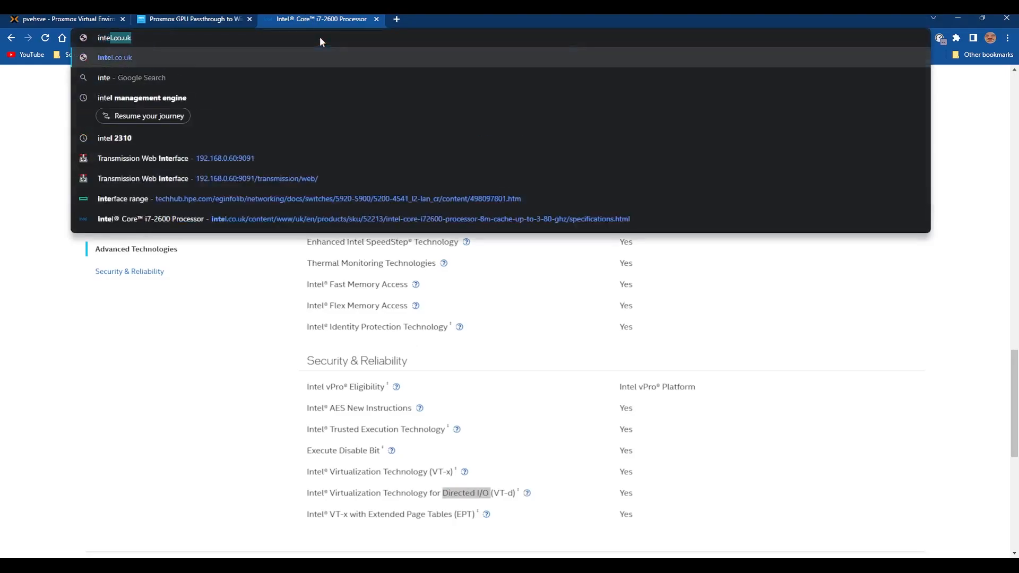
text(l d)
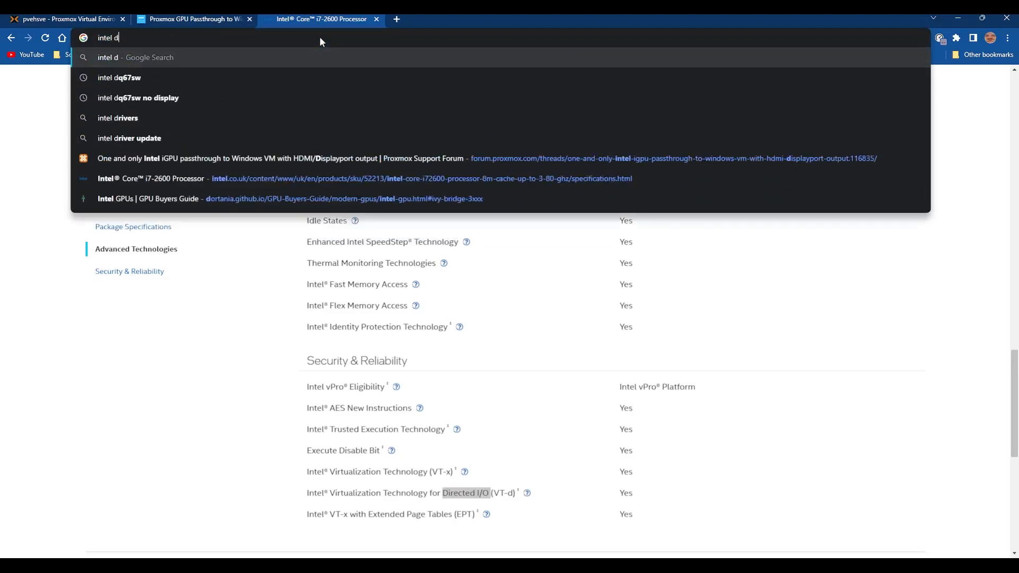
key(Down)
key(Return)
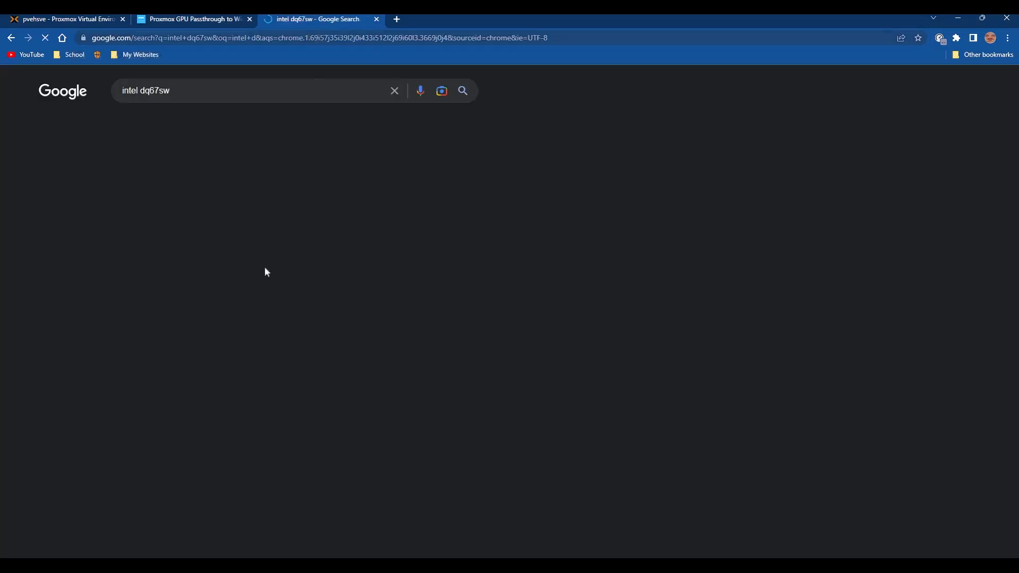
click(223, 183)
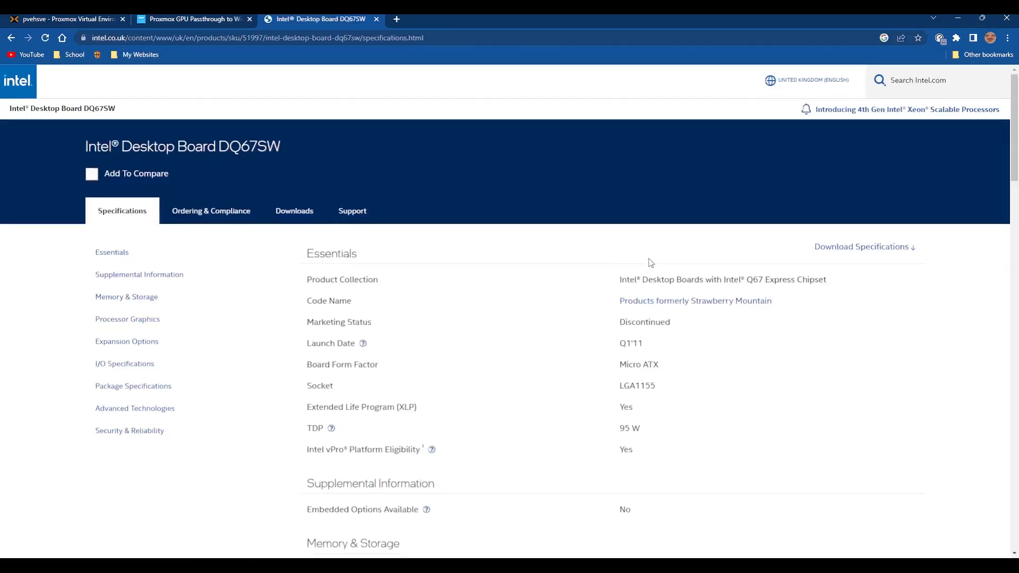
Check the board's Advanced Technologies specifications for VT-d support, then go back to the search results.
scroll(650, 260, down, 15)
scroll(651, 260, down, 15)
scroll(653, 258, up, 2)
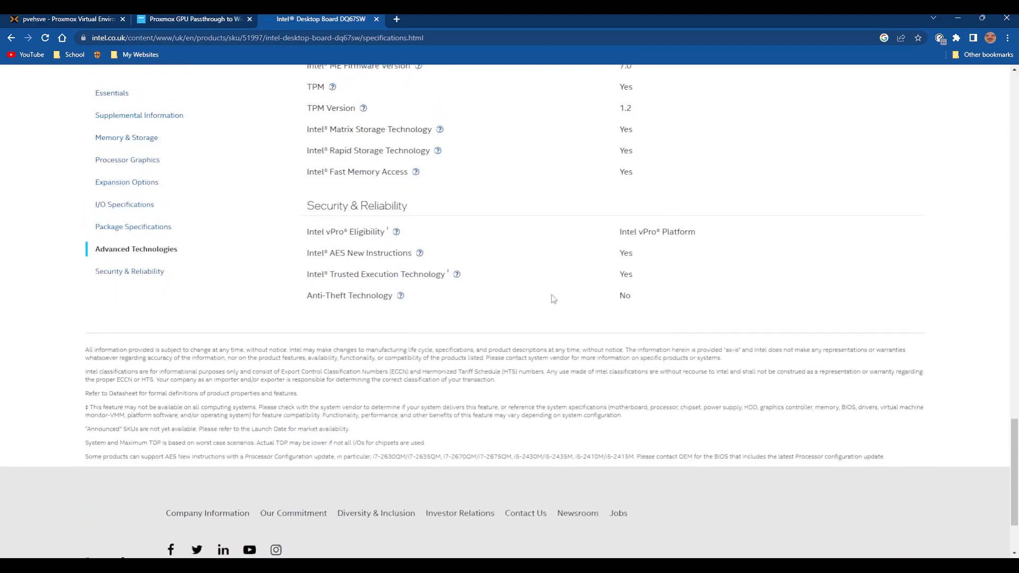
scroll(437, 296, up, 3)
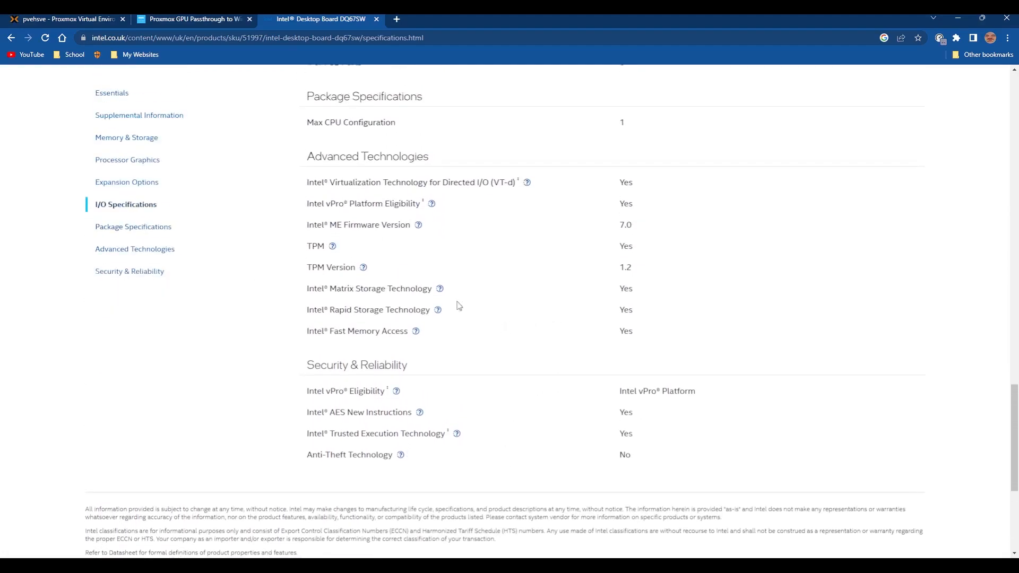
scroll(519, 216, up, 13)
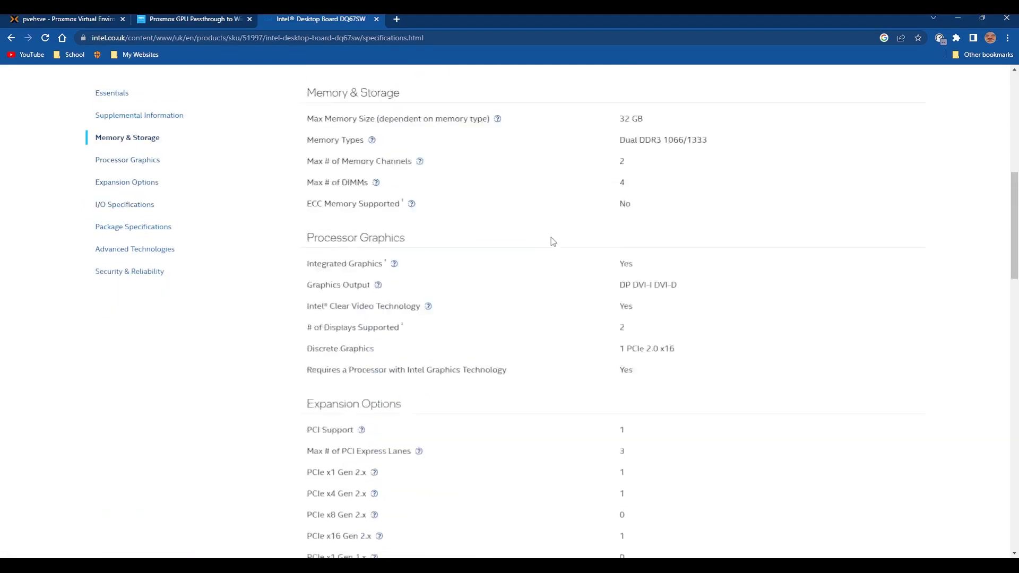
scroll(564, 230, down, 12)
drag(311, 123, 545, 134)
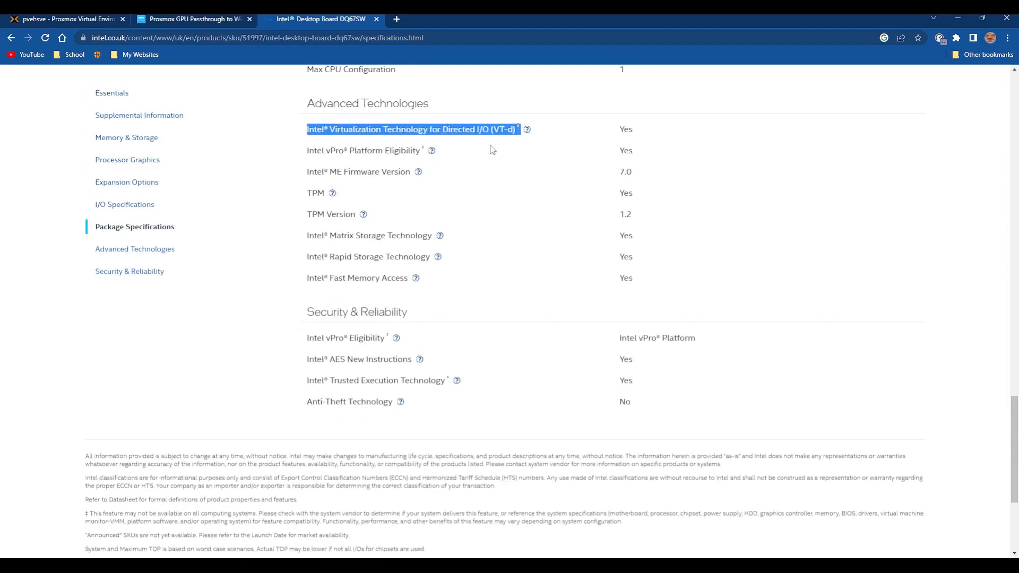
double_click(626, 129)
scroll(560, 251, up, 3)
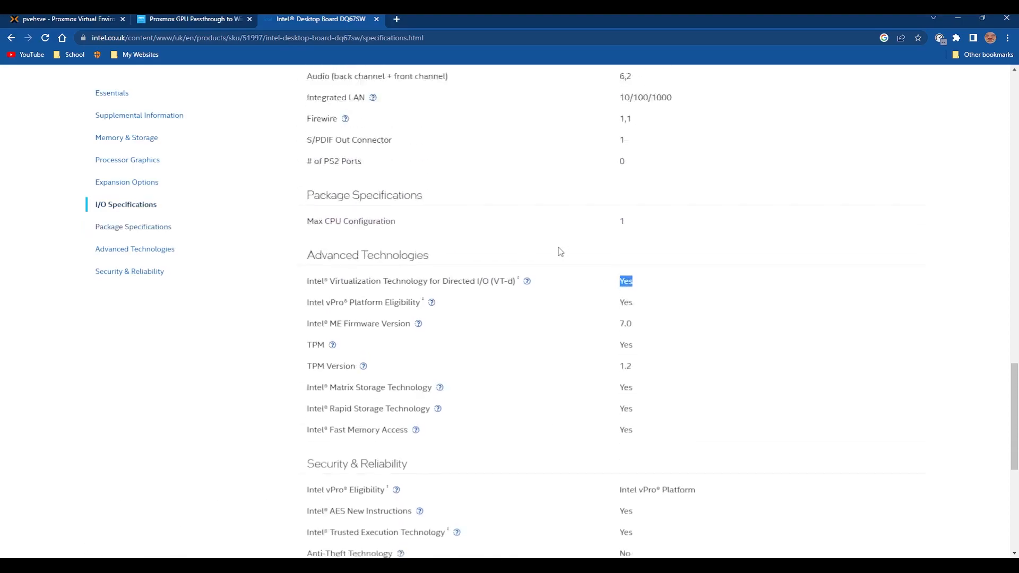
scroll(559, 249, up, 4)
key(alt+Left)
Return to the GPU-Test VM's console in Proxmox and show the Windows installation full screen.
click(95, 20)
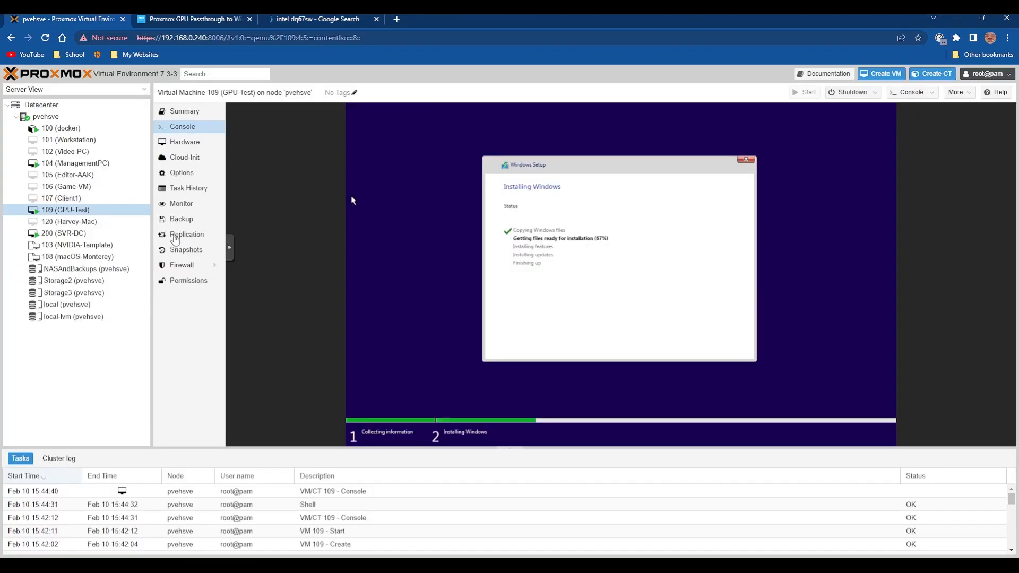
click(229, 248)
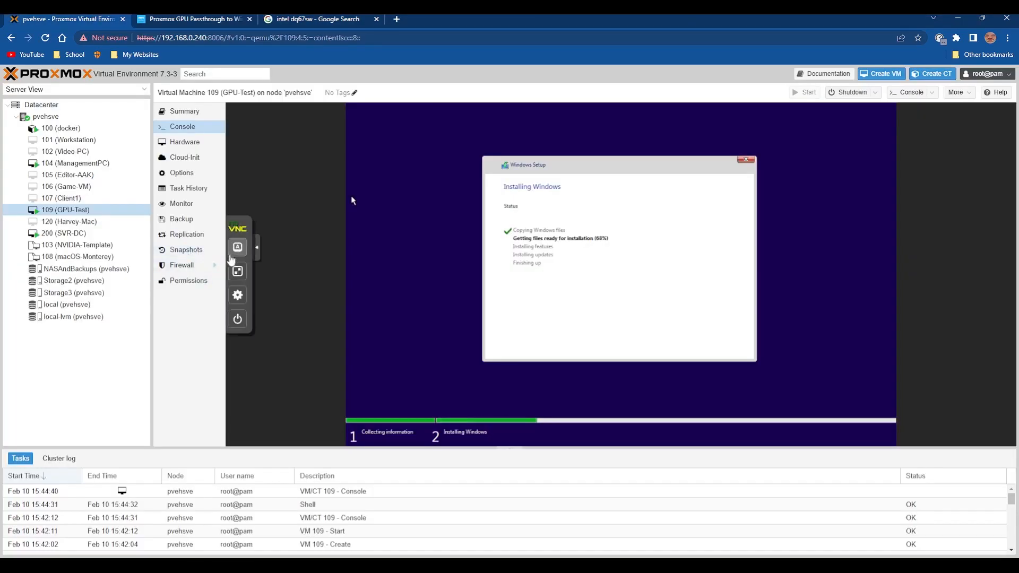
click(237, 271)
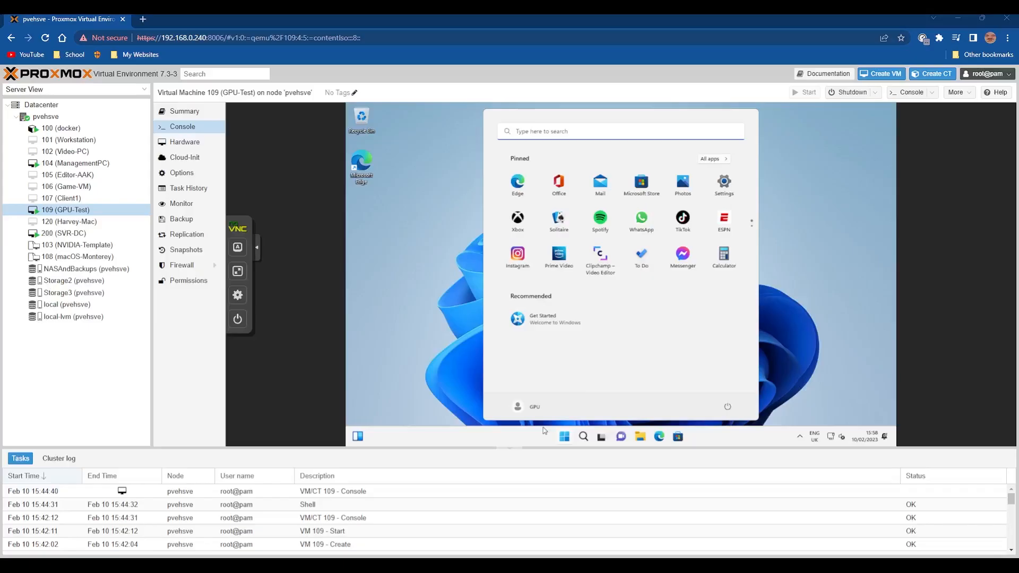
Show the VM's Windows desktop full screen, dismiss the Start menu and launch Microsoft Edge.
click(238, 271)
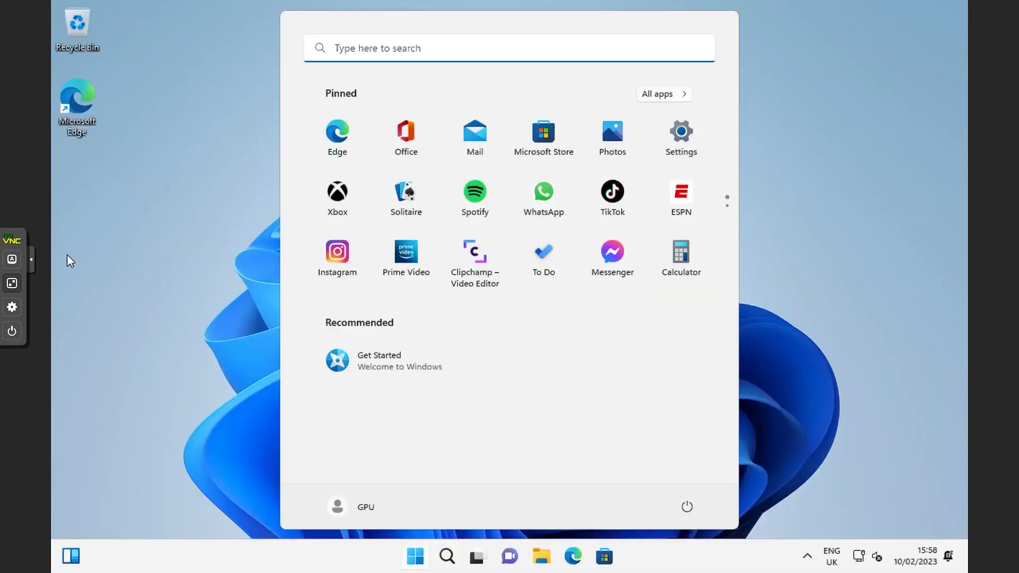
click(270, 312)
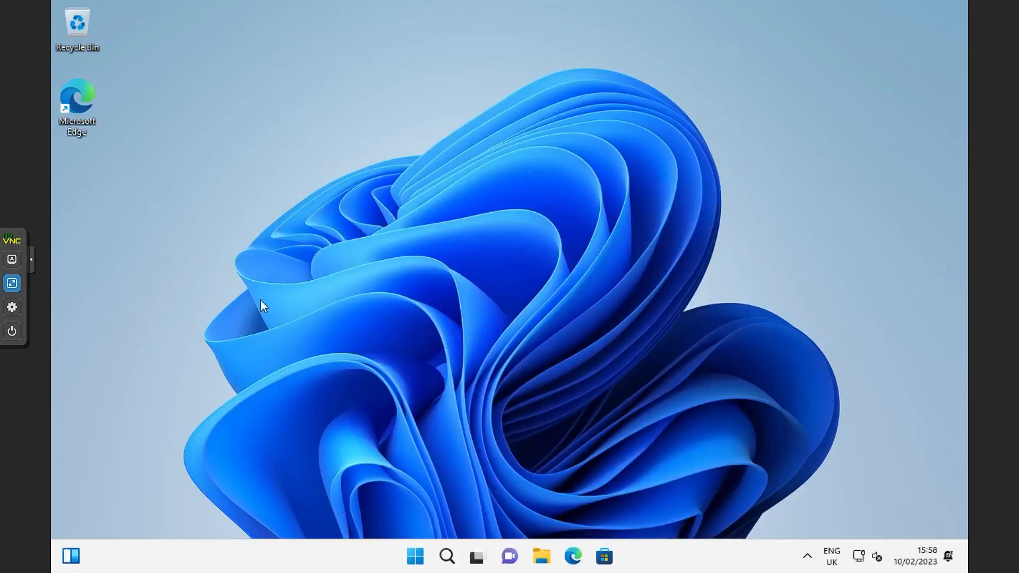
double_click(78, 100)
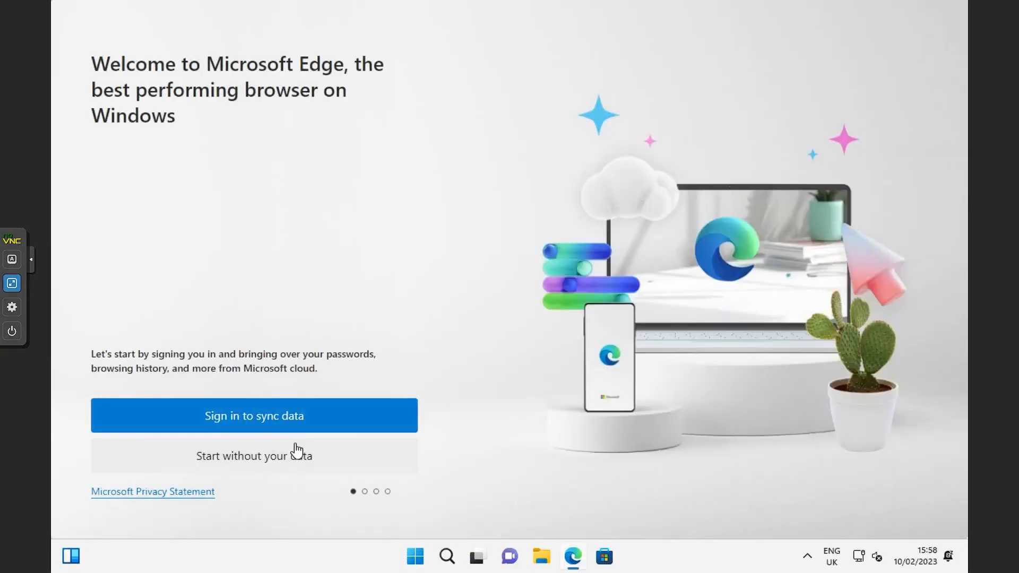
Complete Edge's first-run setup without importing data from Google, choosing Don't allow for regularly bringing in browsing data.
click(300, 454)
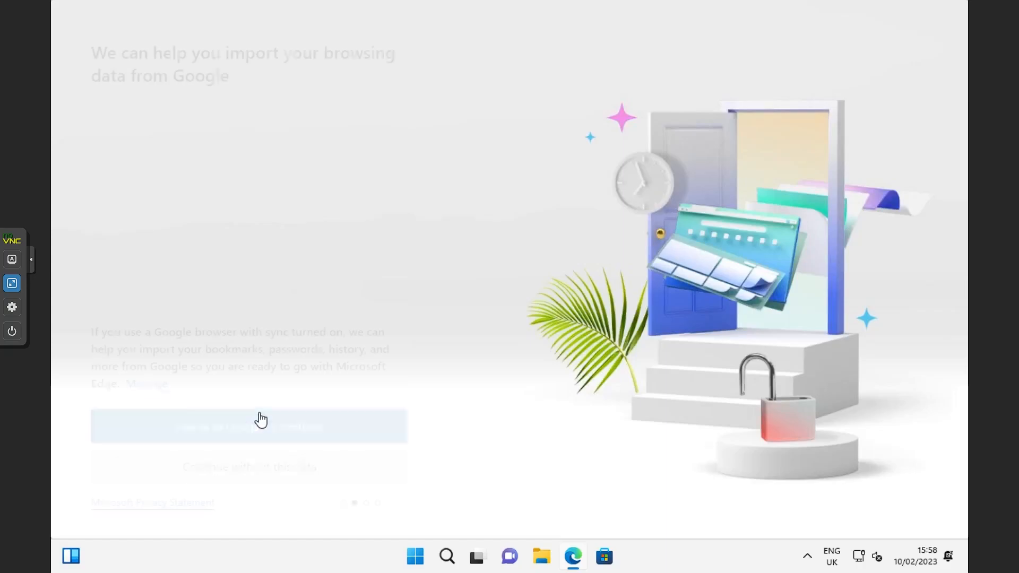
click(228, 464)
click(191, 404)
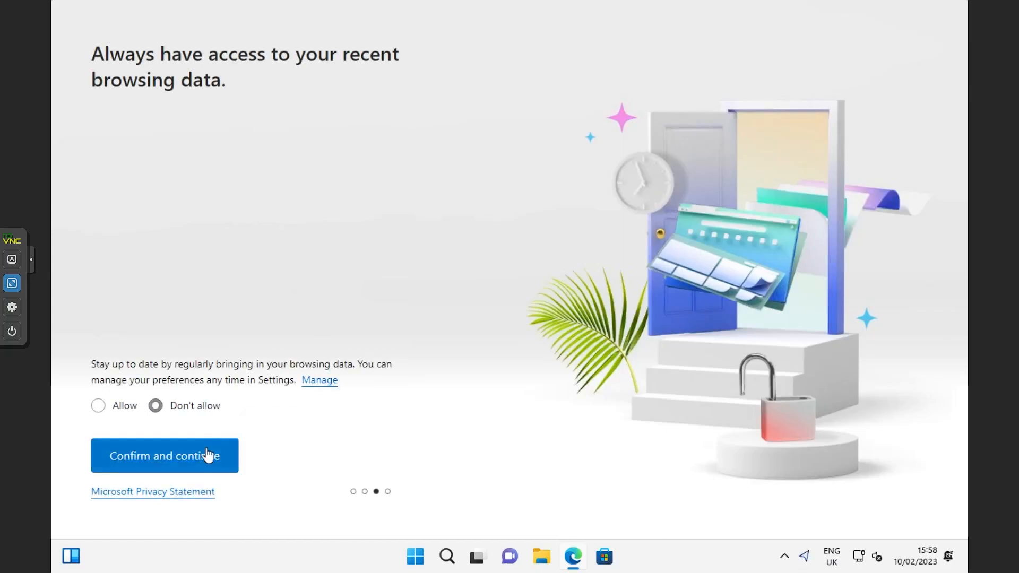
click(205, 454)
click(197, 417)
click(206, 457)
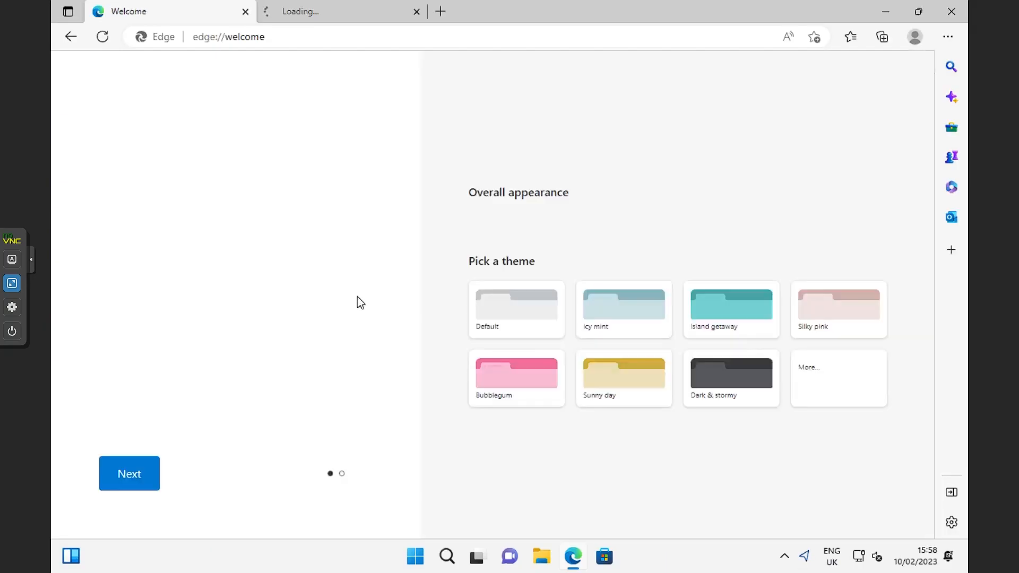
Close the Welcome to Microsoft Edge tab, open google.com and accept all cookies.
click(414, 18)
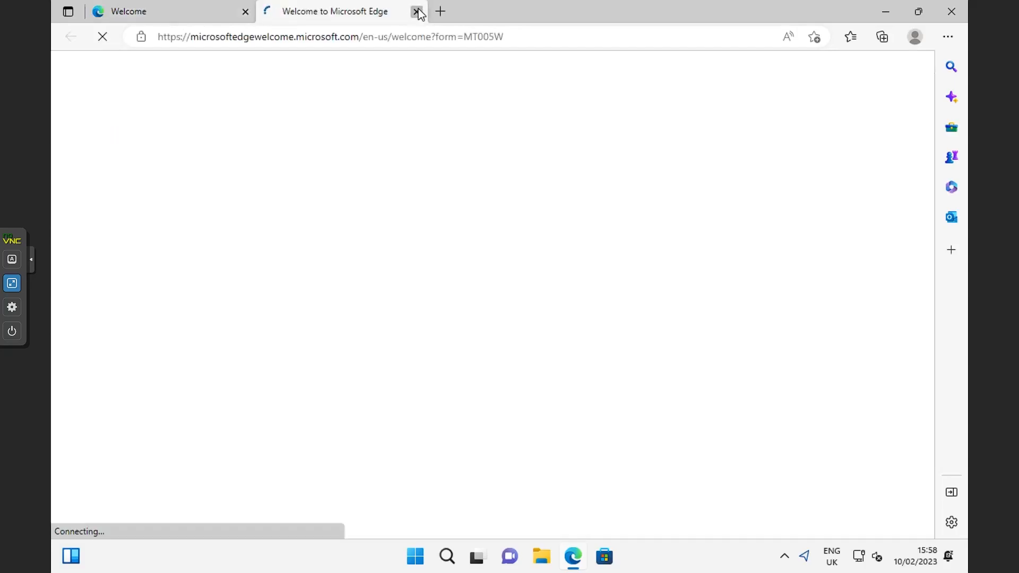
click(417, 12)
click(425, 38)
text(google.com)
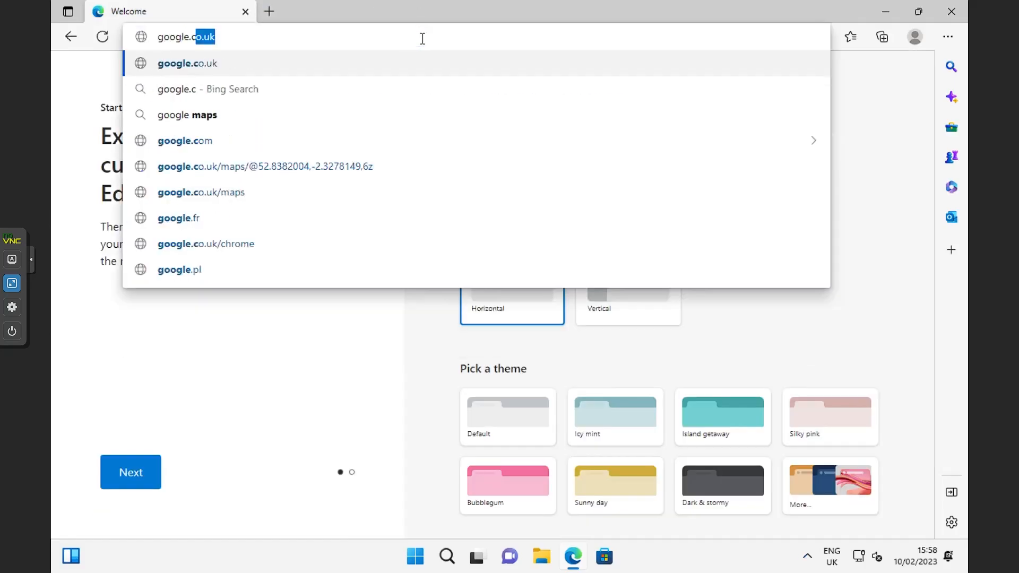
key(Return)
scroll(499, 297, down, 2)
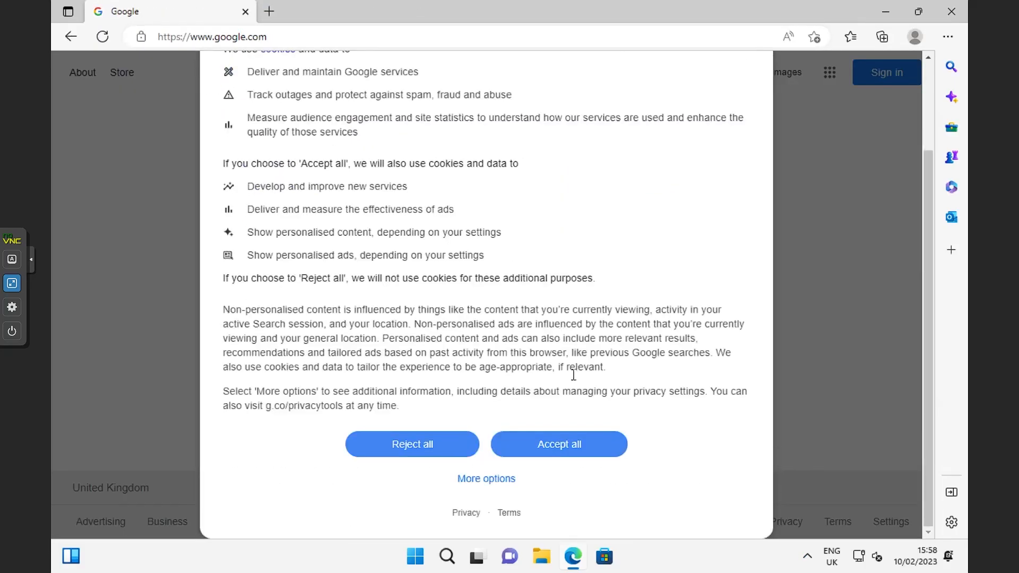
click(564, 449)
Search Google for nvidia driver download.
click(521, 226)
text(n)
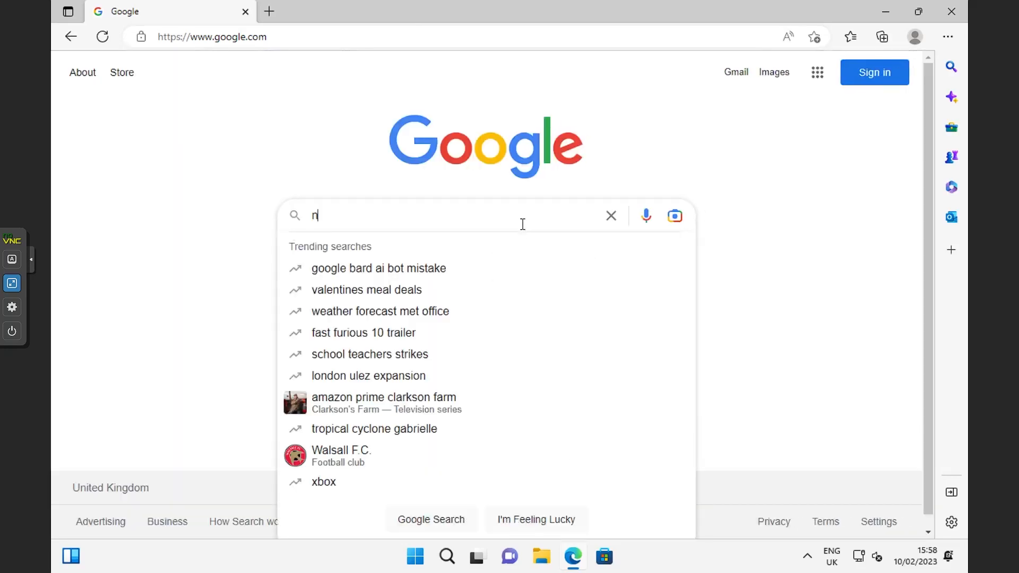
text(vidia d)
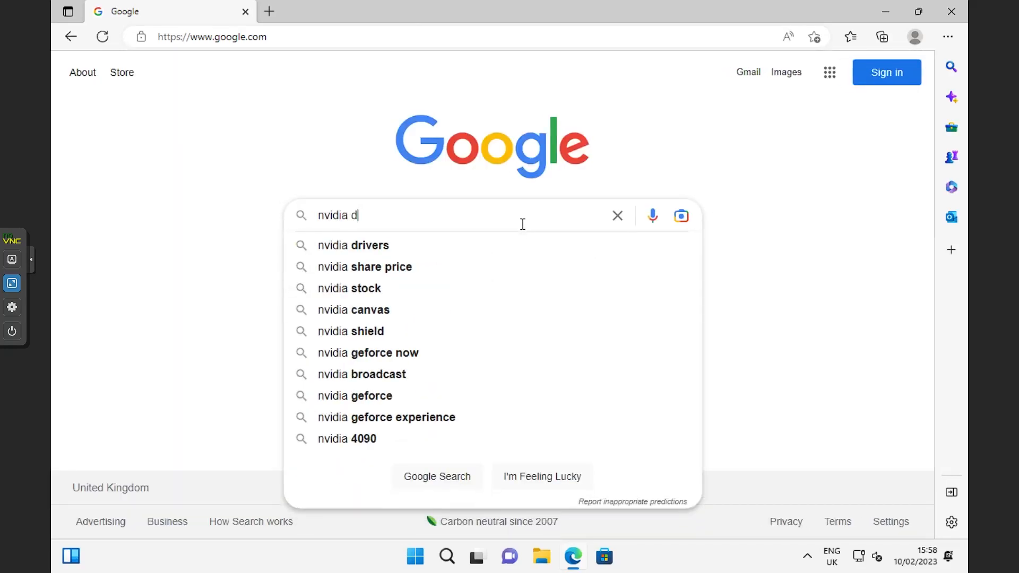
text(river download)
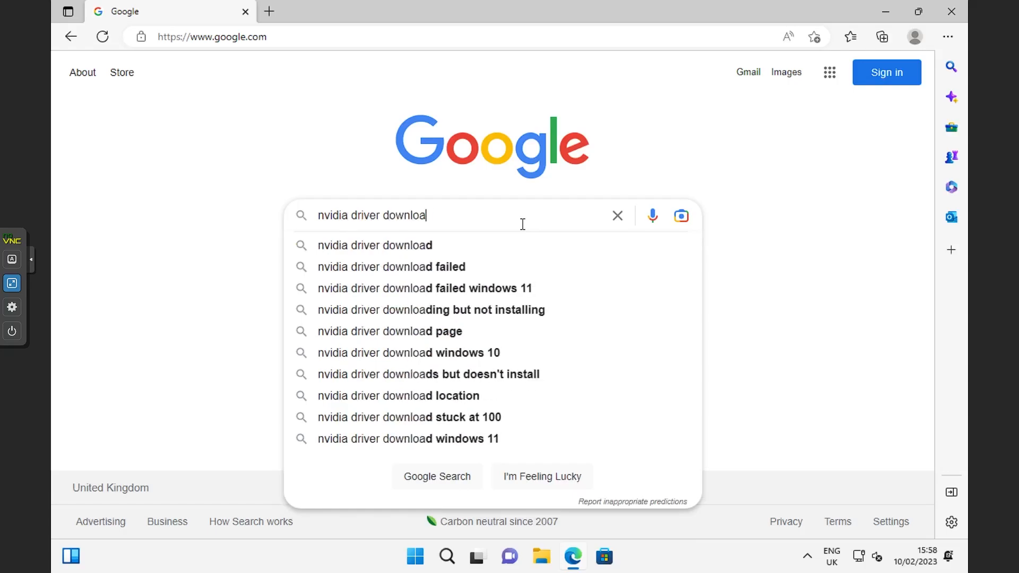
key(Return)
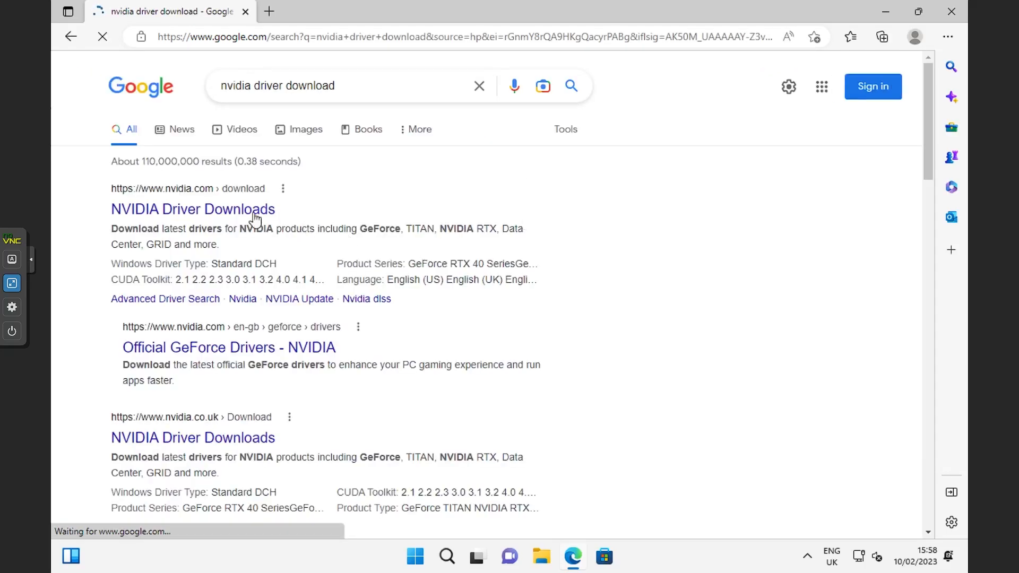
Open NVIDIA Driver Downloads and search for the driver for GeForce 600 Series, GeForce GT 630, on Windows 11.
click(221, 214)
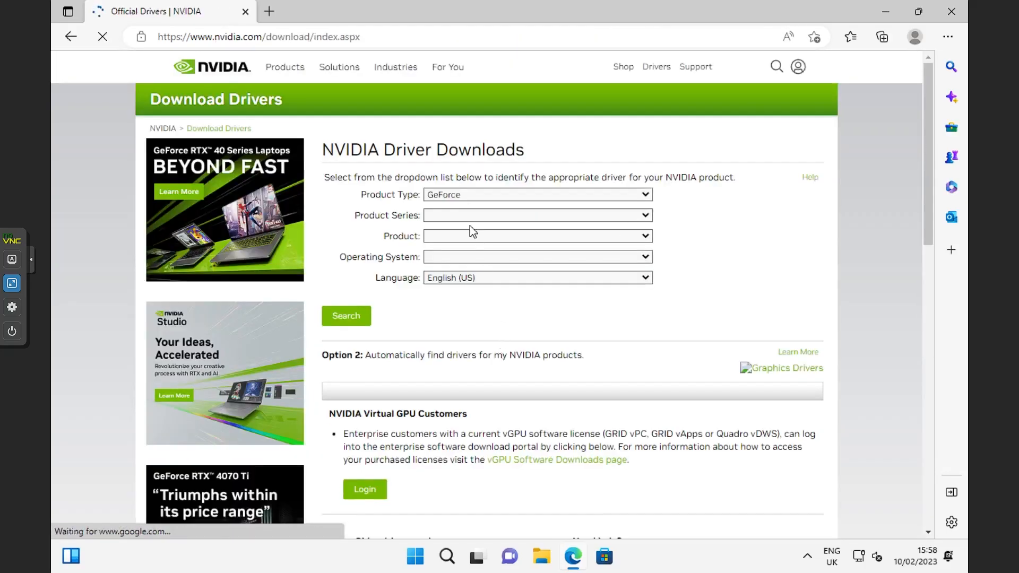
click(468, 216)
scroll(469, 382, down, 2)
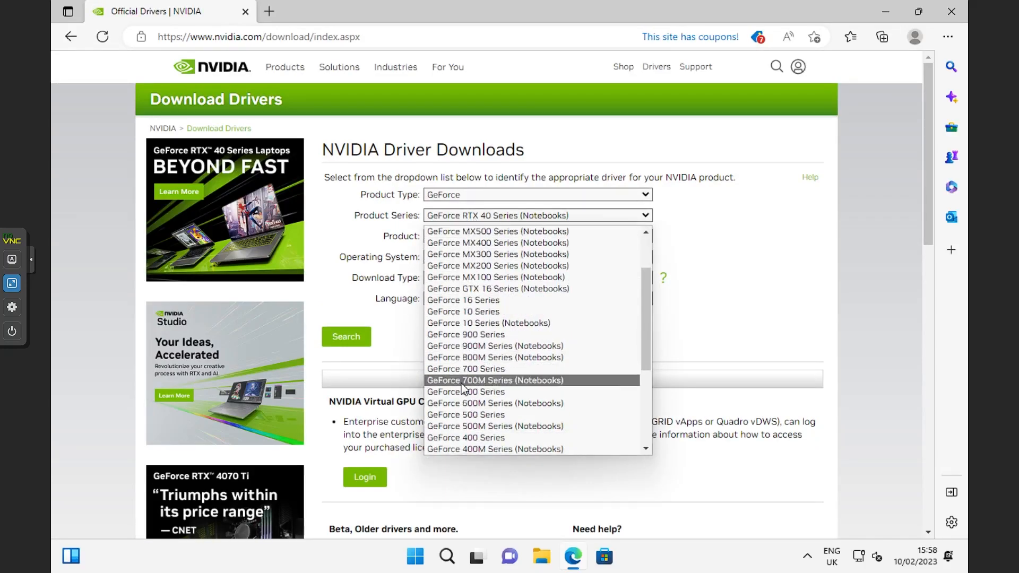
click(469, 396)
click(492, 237)
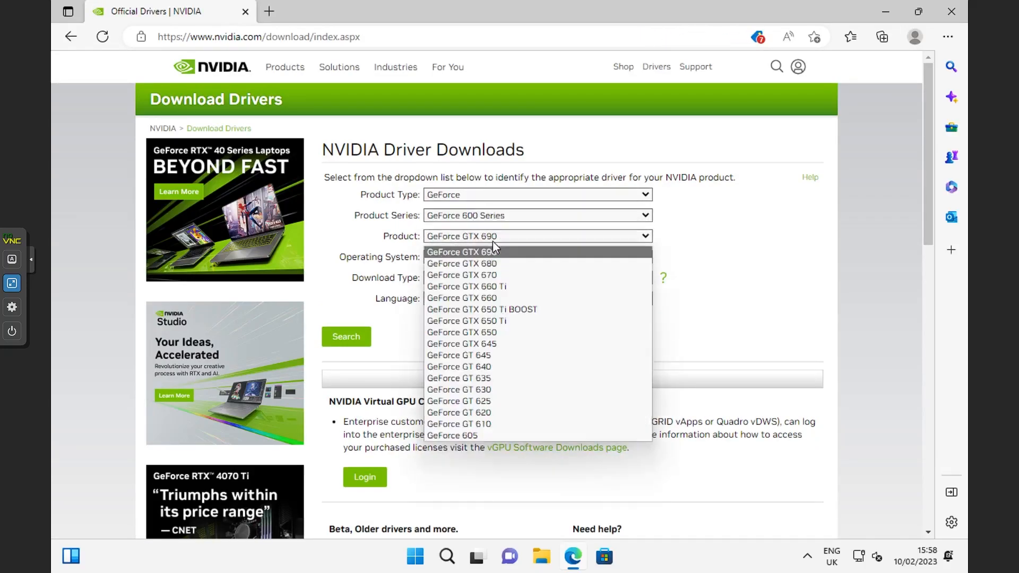
click(496, 390)
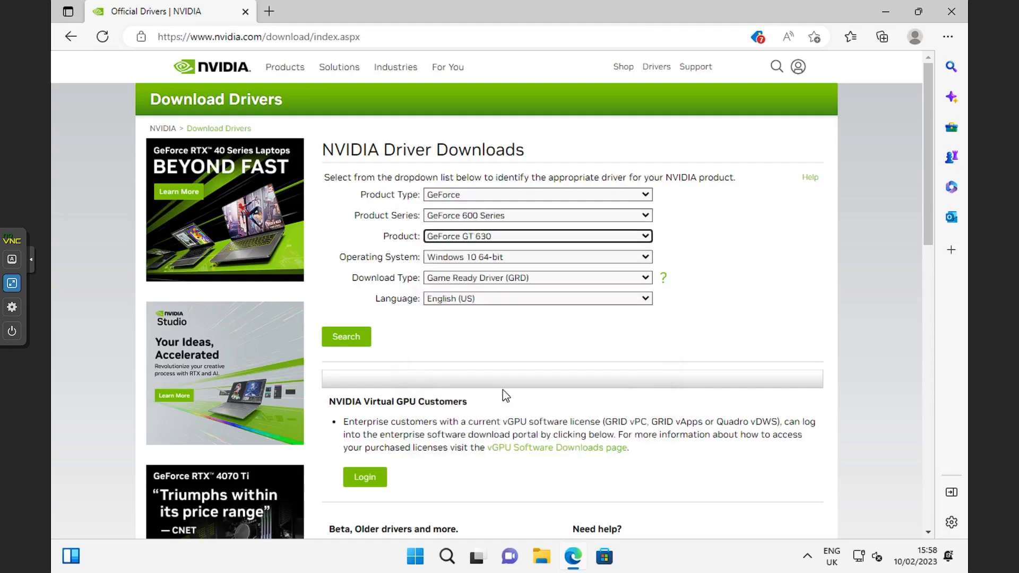
click(451, 258)
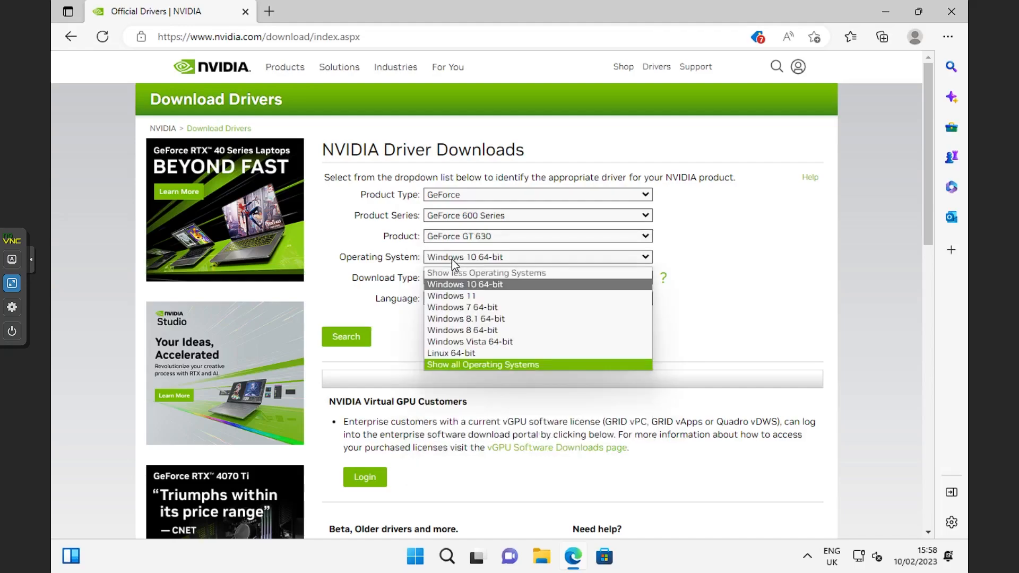
click(469, 296)
click(358, 345)
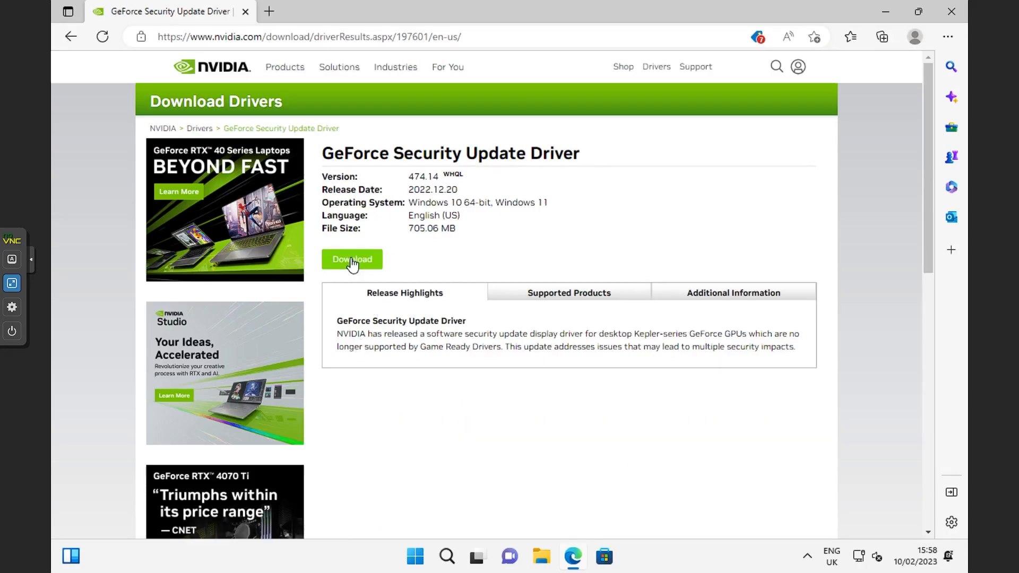
Download the GeForce Security Update Driver version 474.14 and let the download complete.
click(352, 262)
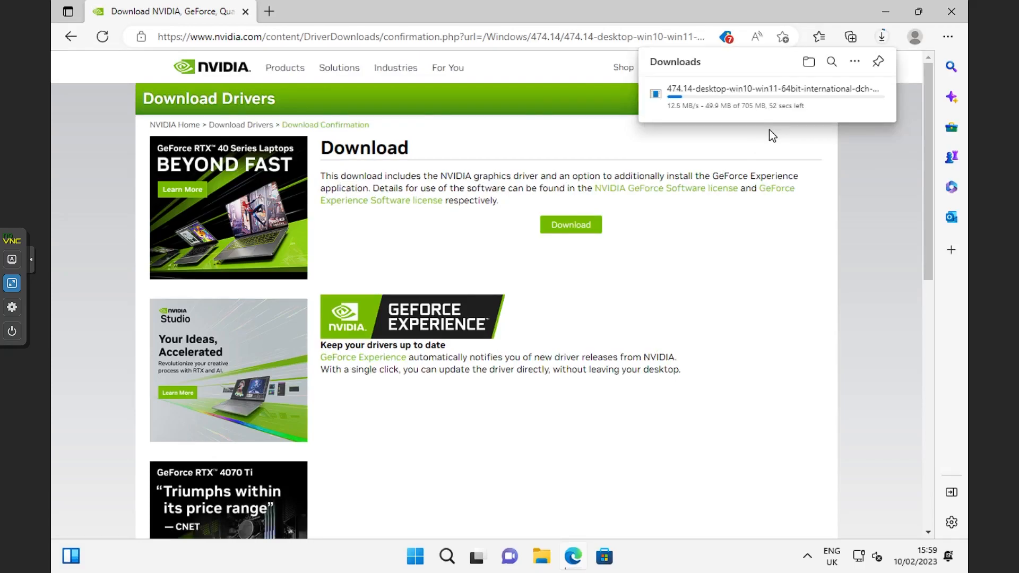
key(alt)
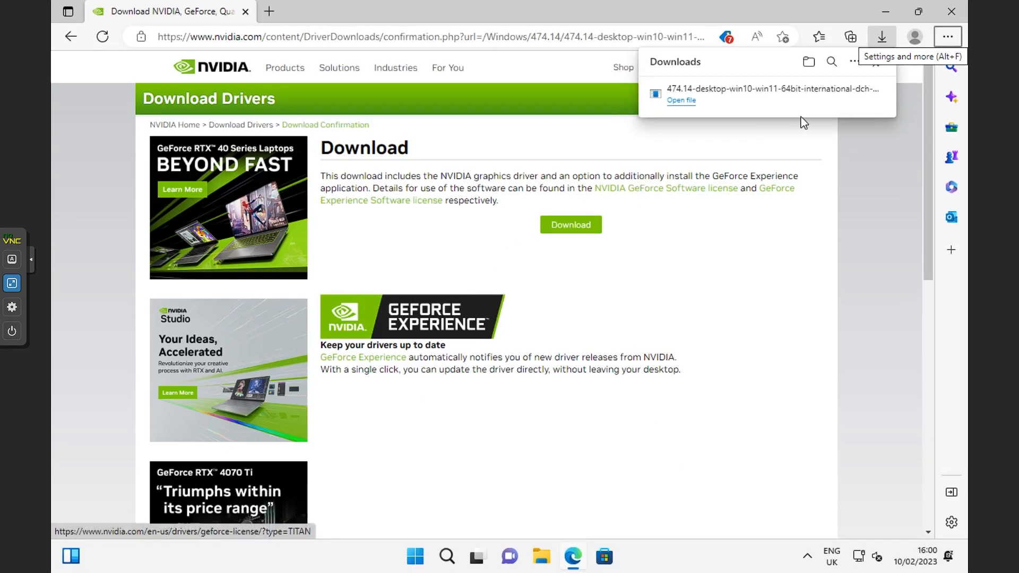
mouse_move(682, 114)
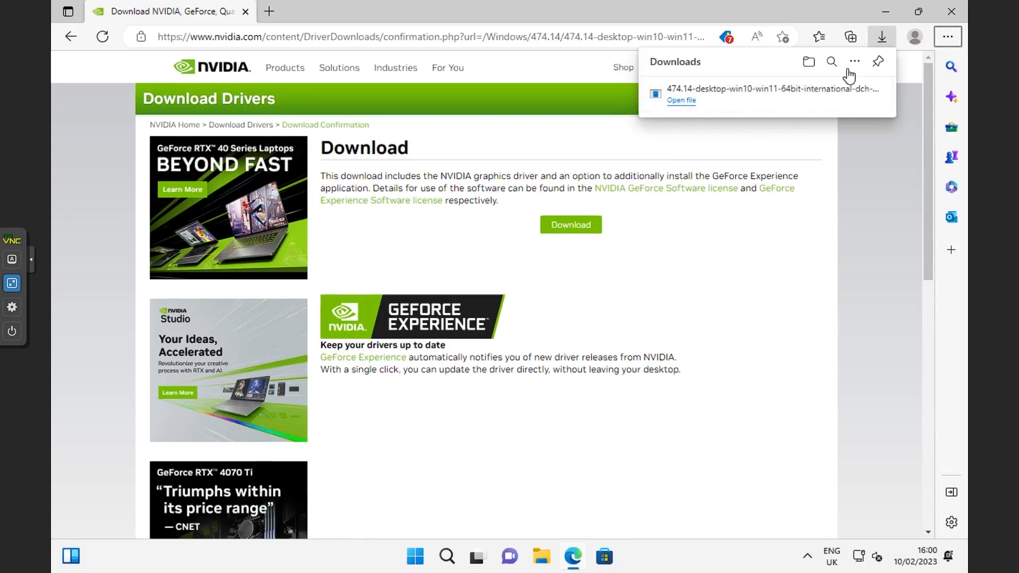
Close Edge, shut down Windows in the VM and exit the full-screen console view.
click(952, 19)
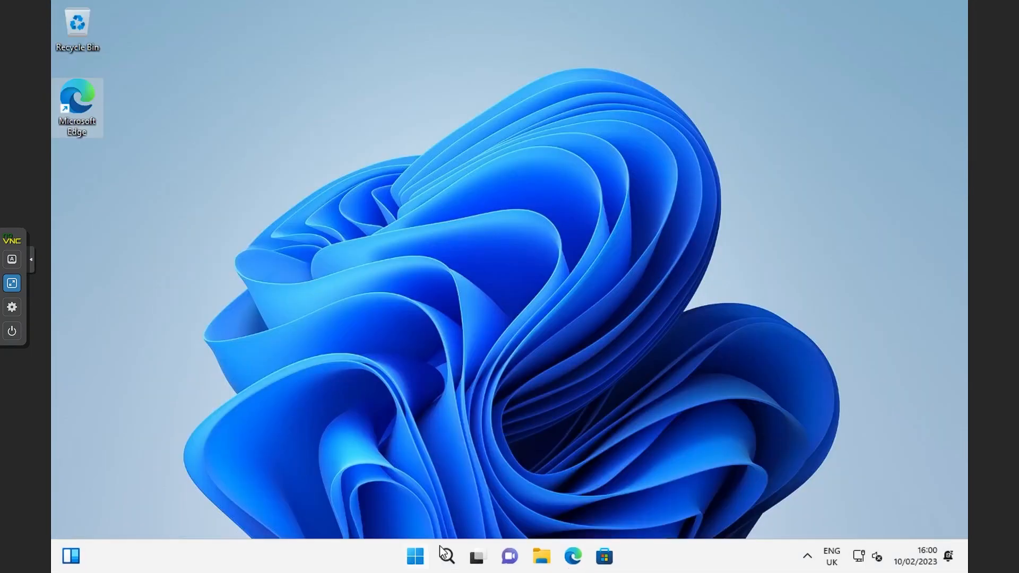
click(419, 557)
click(678, 504)
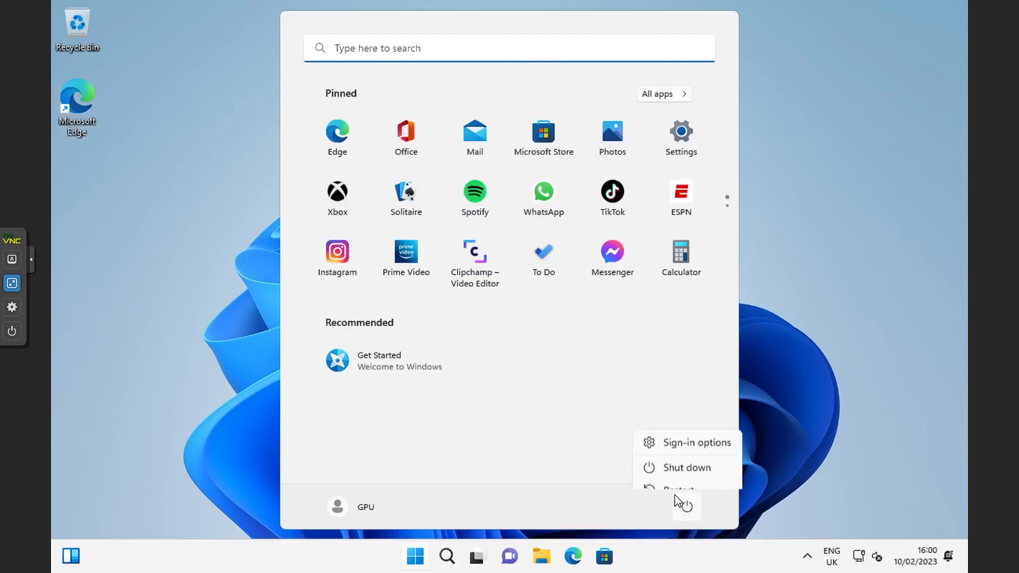
click(686, 457)
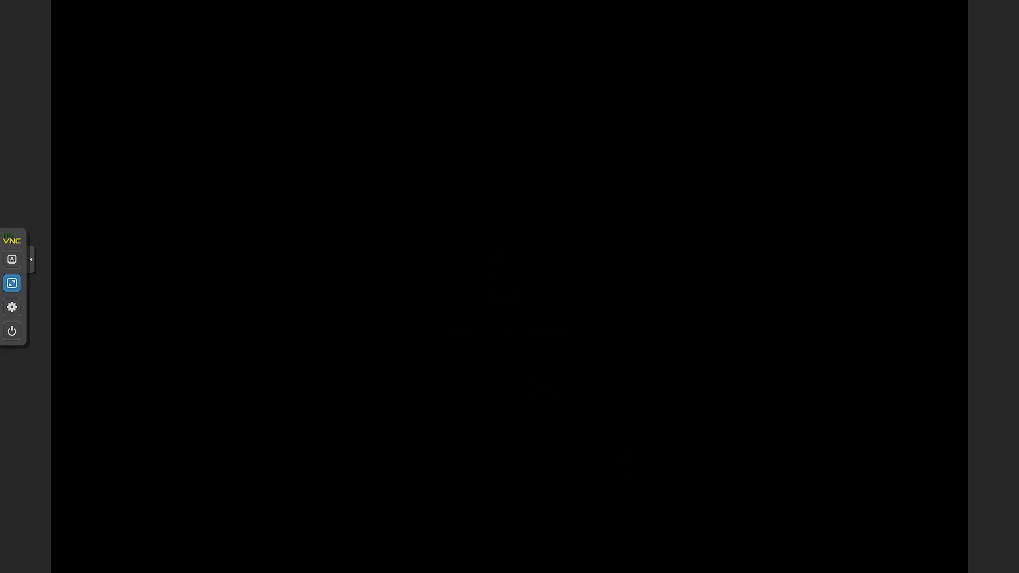
key(Escape)
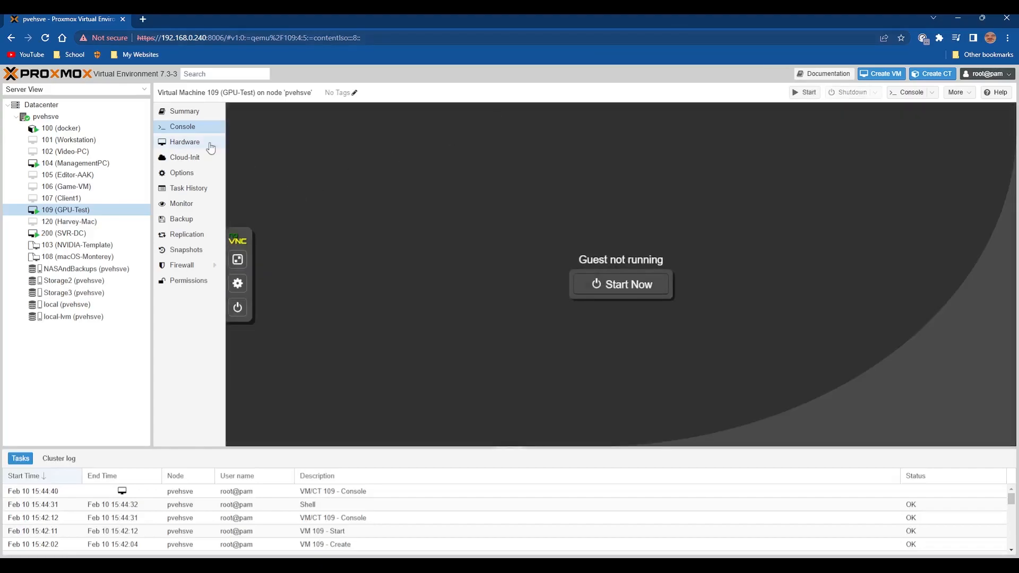
Add the NVIDIA GeForce GT 630 (0000:01:00.0) to the GPU-Test VM's hardware as a PCI device with All Functions and PCI-Express enabled.
click(207, 142)
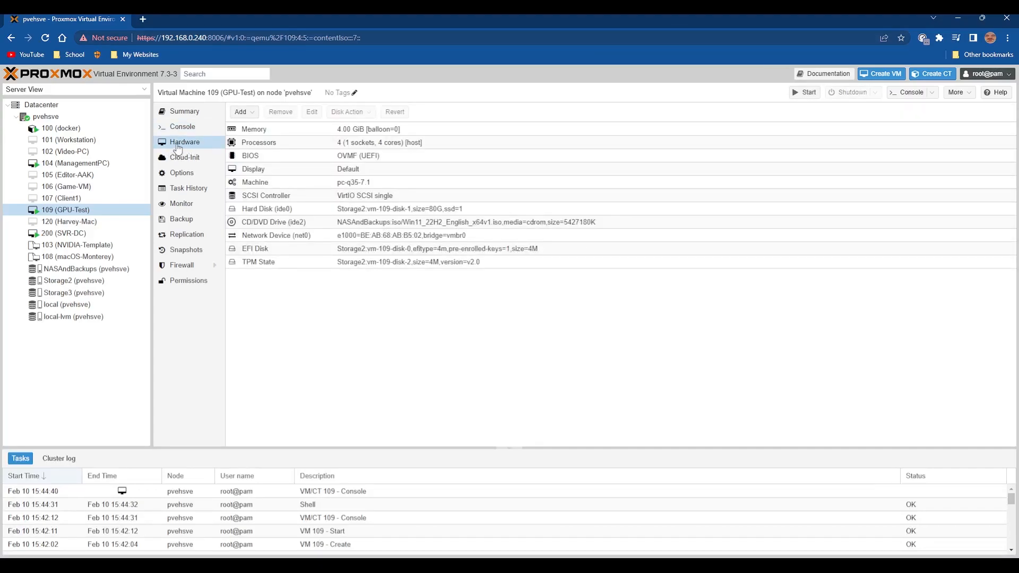
click(240, 112)
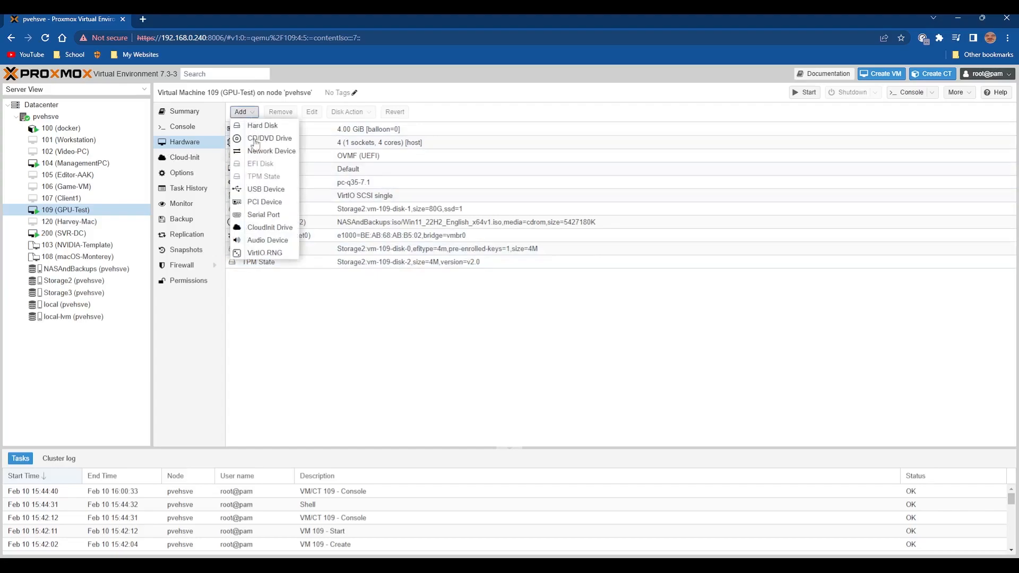
click(279, 206)
click(457, 275)
scroll(469, 382, down, 2)
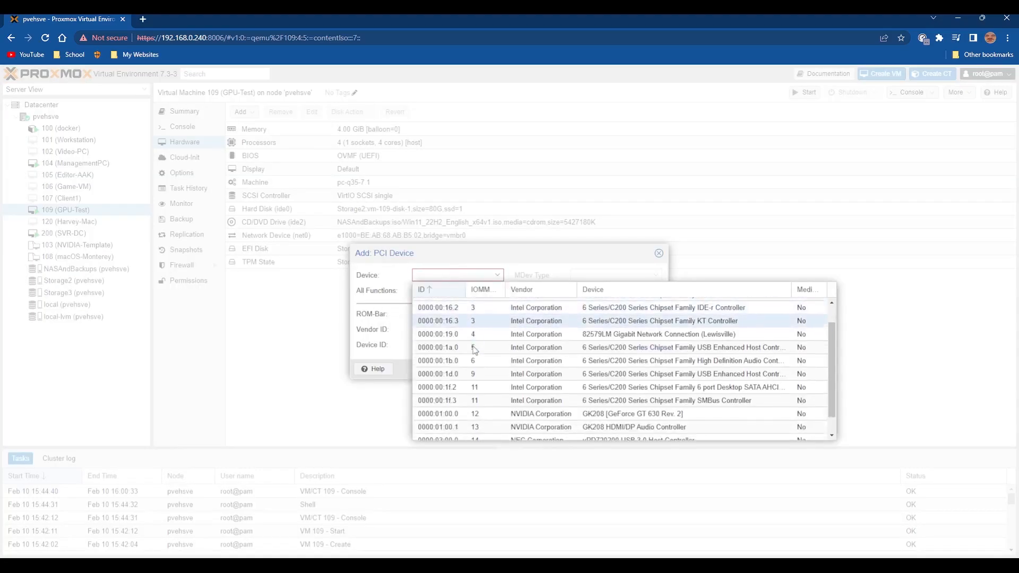
click(491, 394)
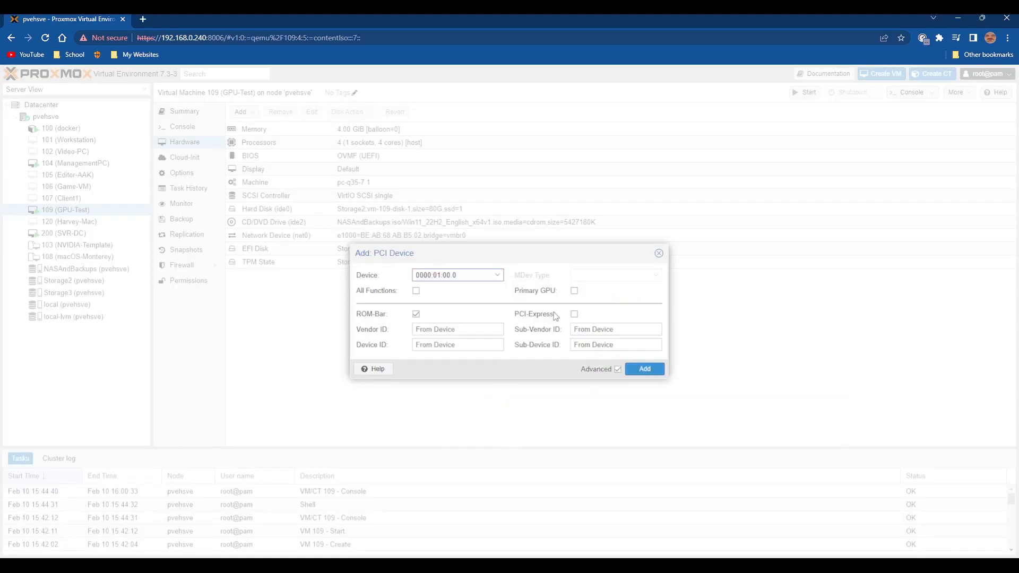
click(573, 315)
click(416, 291)
click(657, 372)
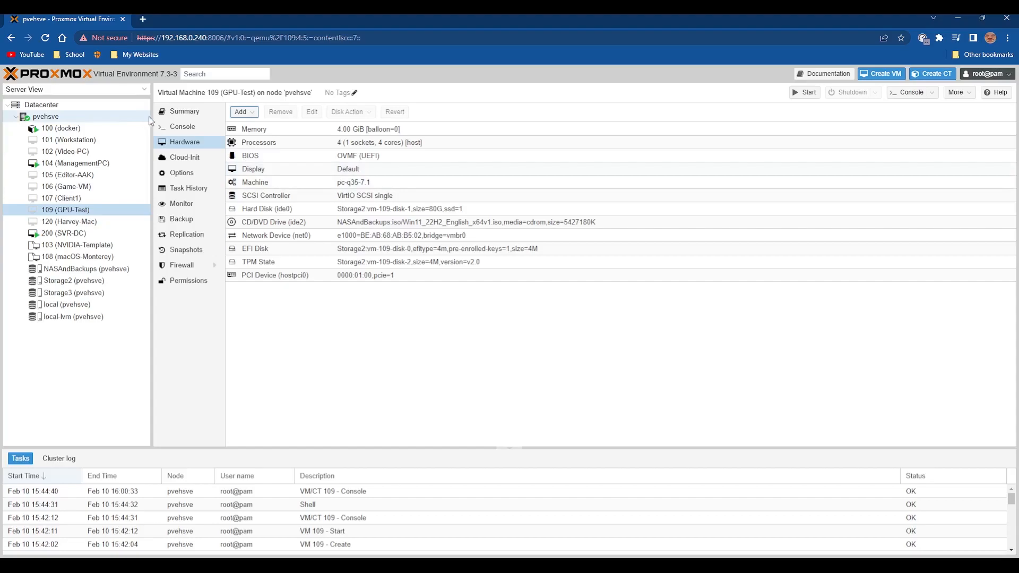
Start the GPU-Test VM from its console and show the console full screen.
click(175, 127)
click(596, 287)
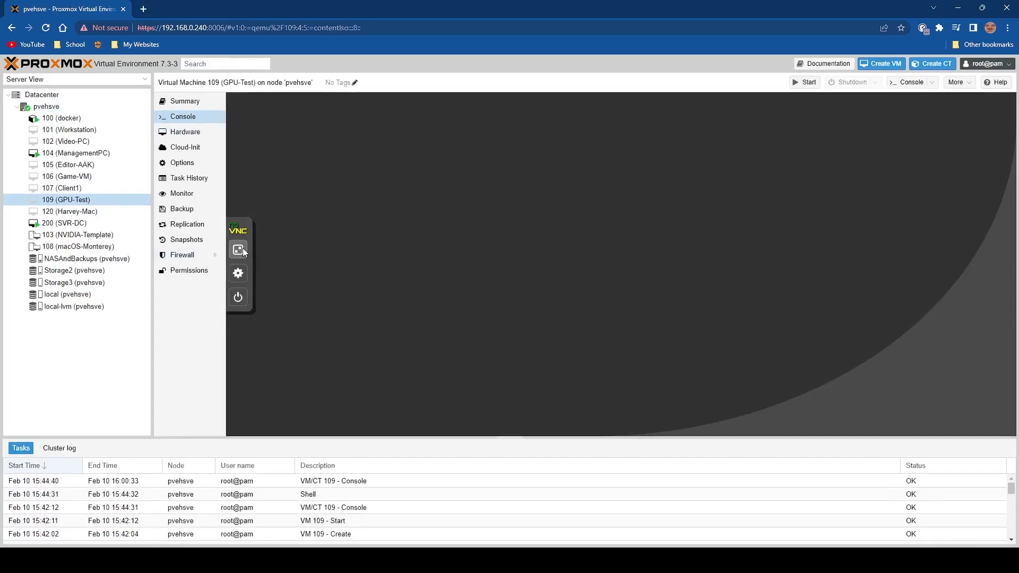
click(237, 259)
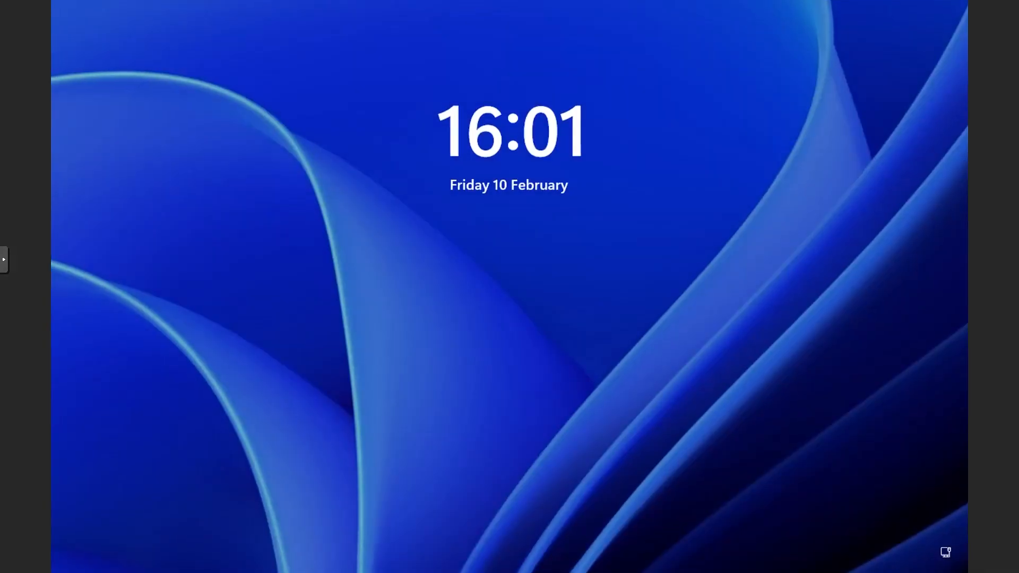
Sign in to the VM's Windows account by entering the account password.
click(554, 375)
text(*********)
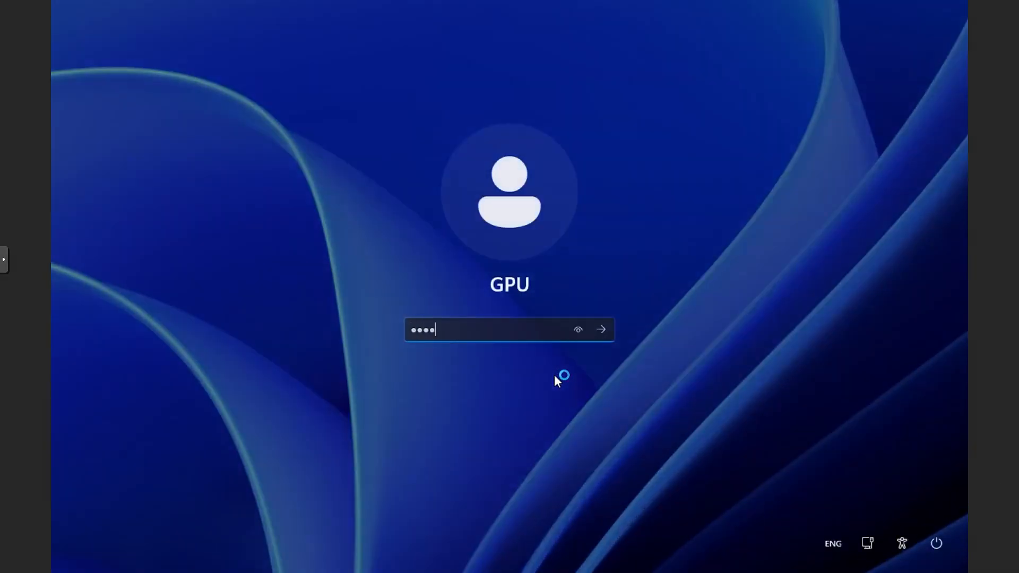
key(Return)
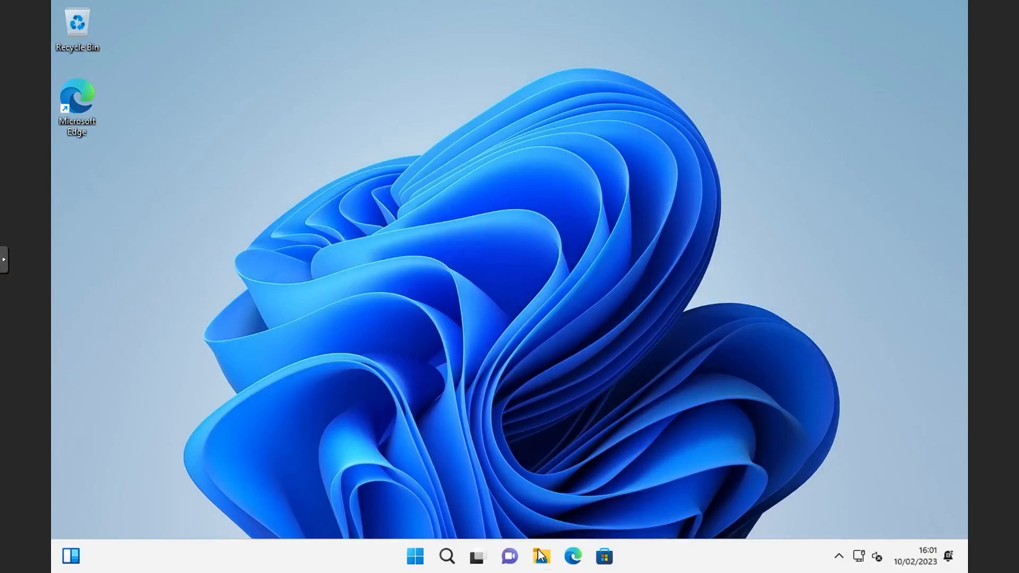
Check the properties and device status of both display adapters in Device Manager, and close it.
right_click(417, 556)
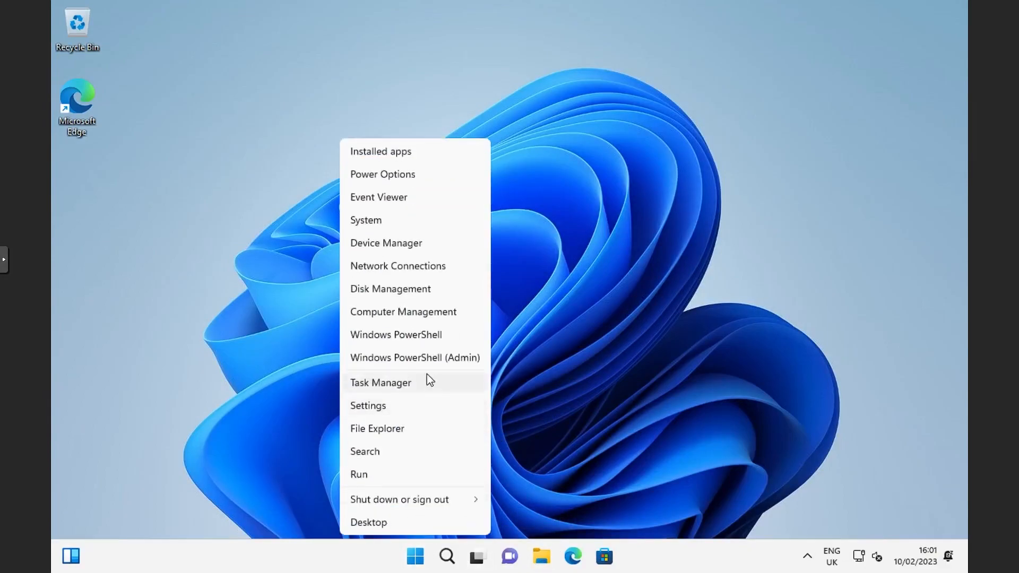
click(393, 243)
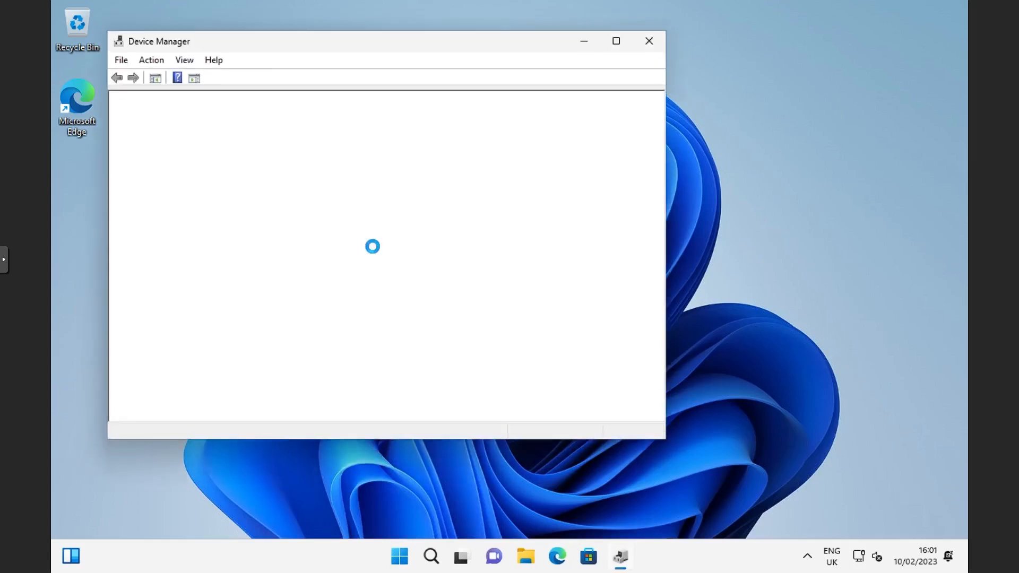
double_click(166, 136)
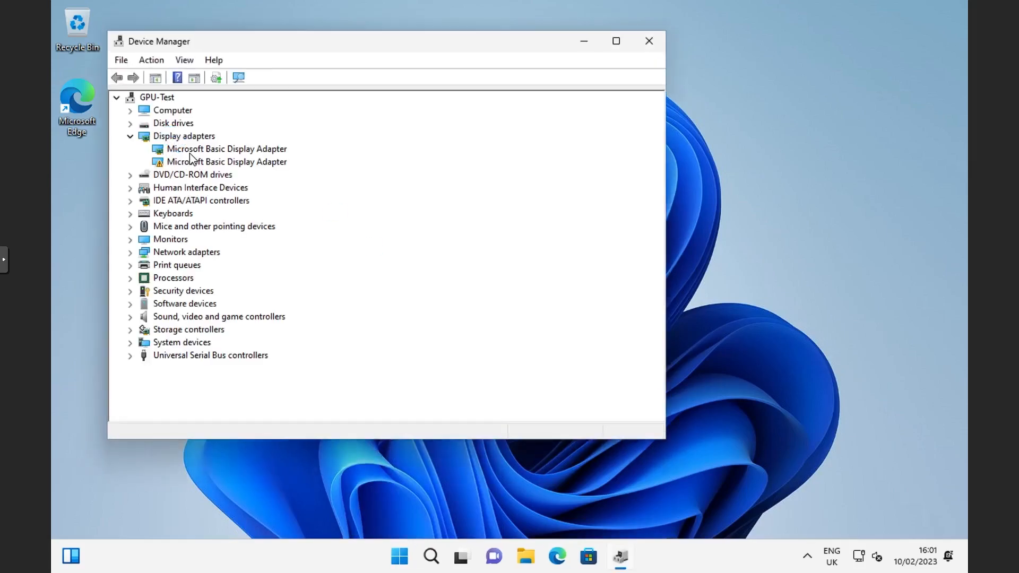
double_click(189, 151)
click(518, 82)
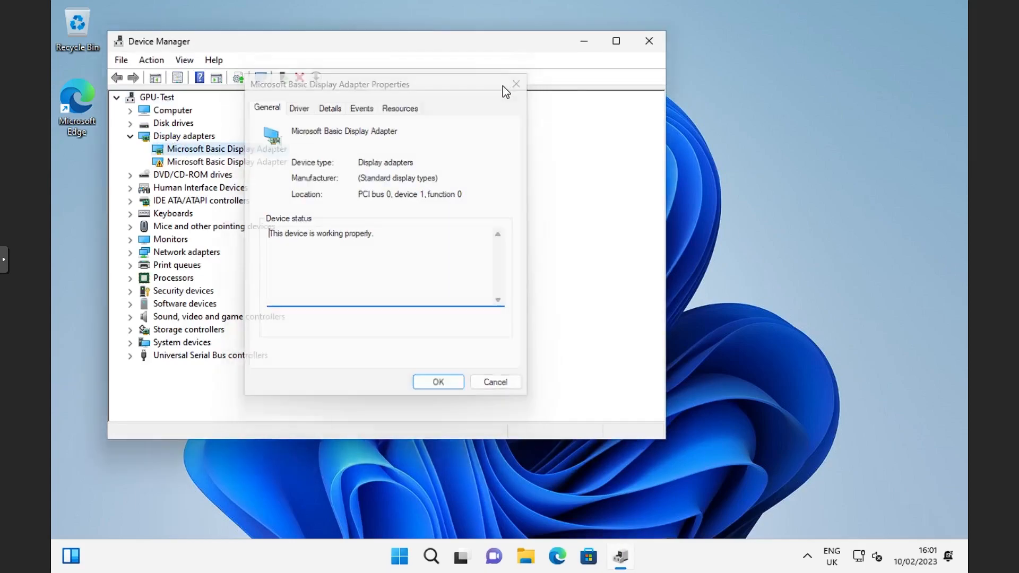
click(241, 161)
double_click(242, 161)
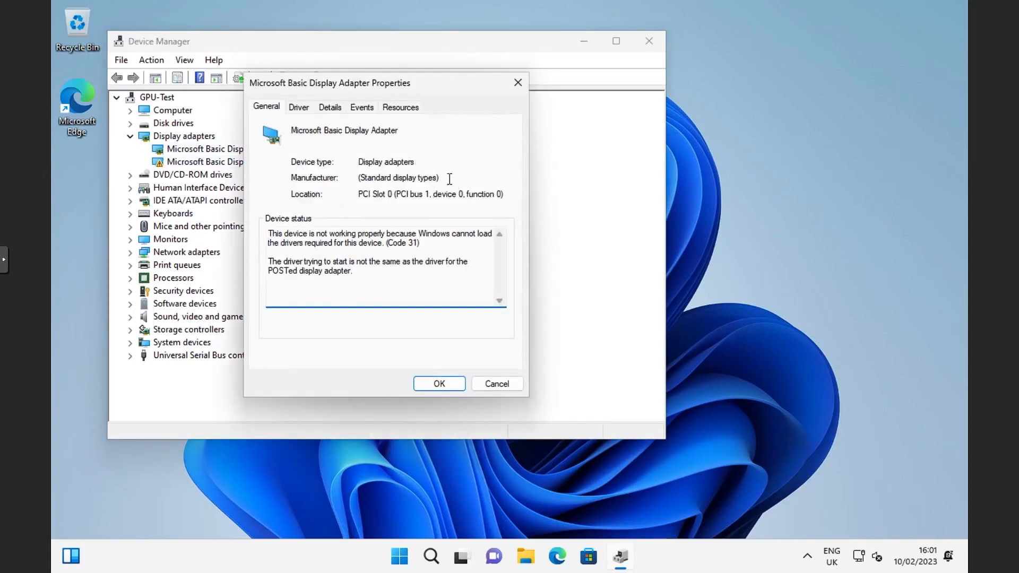
click(518, 83)
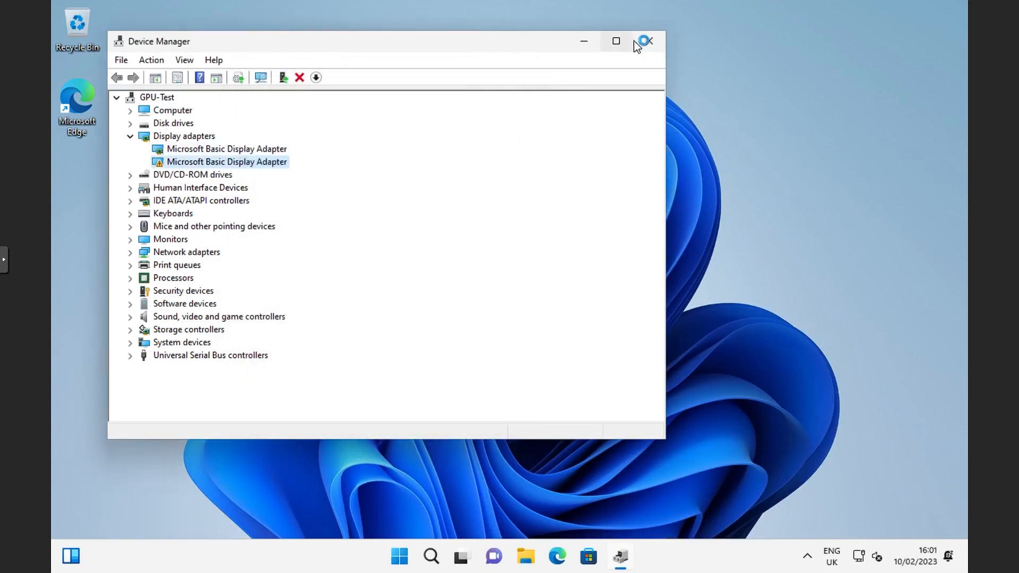
click(648, 42)
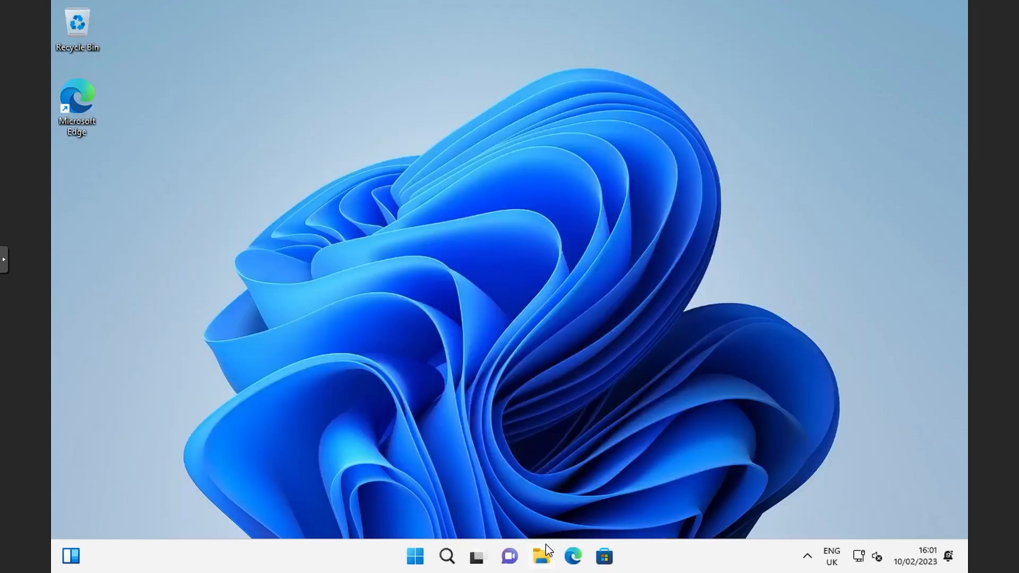
Launch the NVIDIA driver package from the Downloads folder and allow it to make changes to the device.
key(super+e)
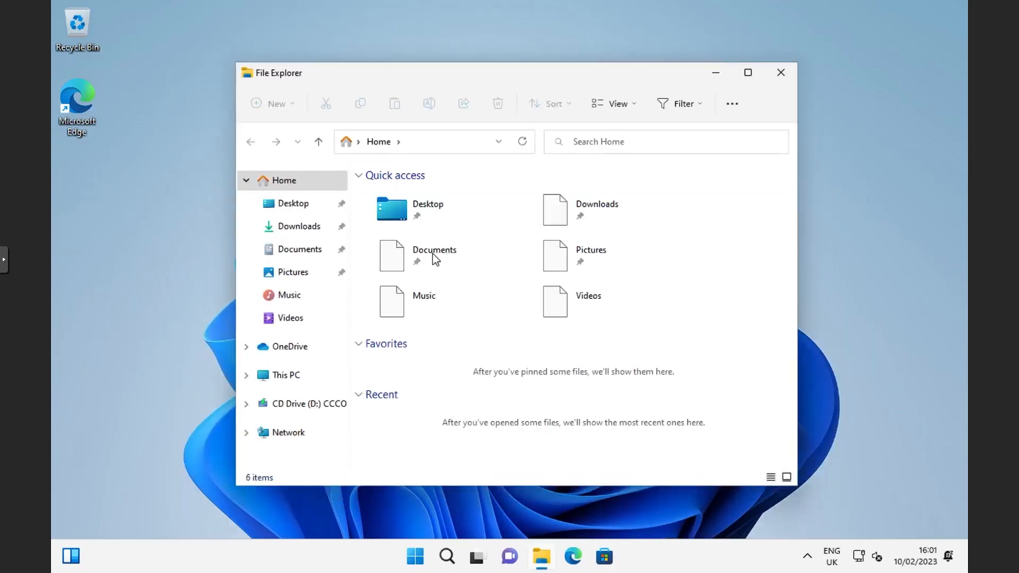
click(297, 225)
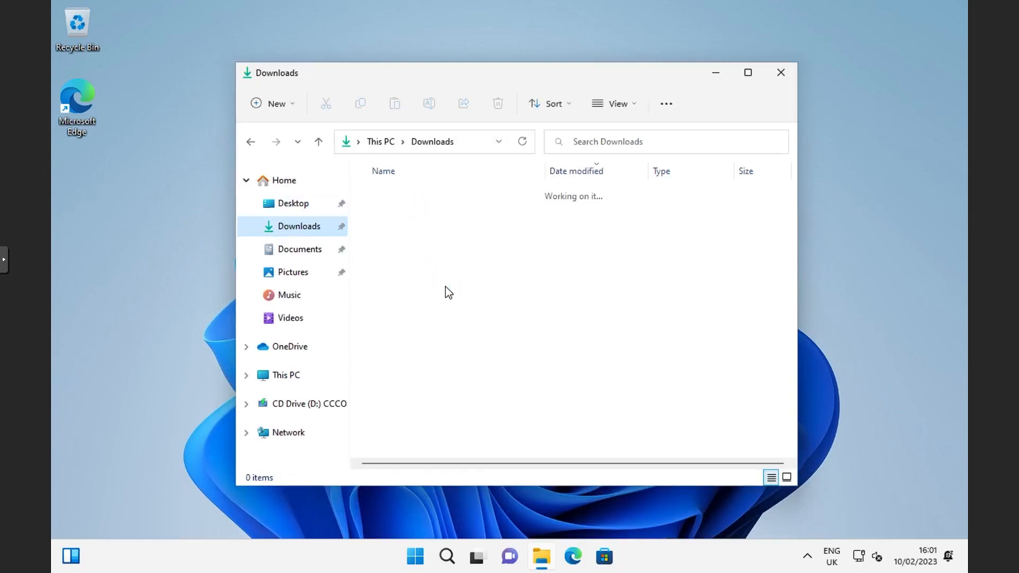
click(443, 221)
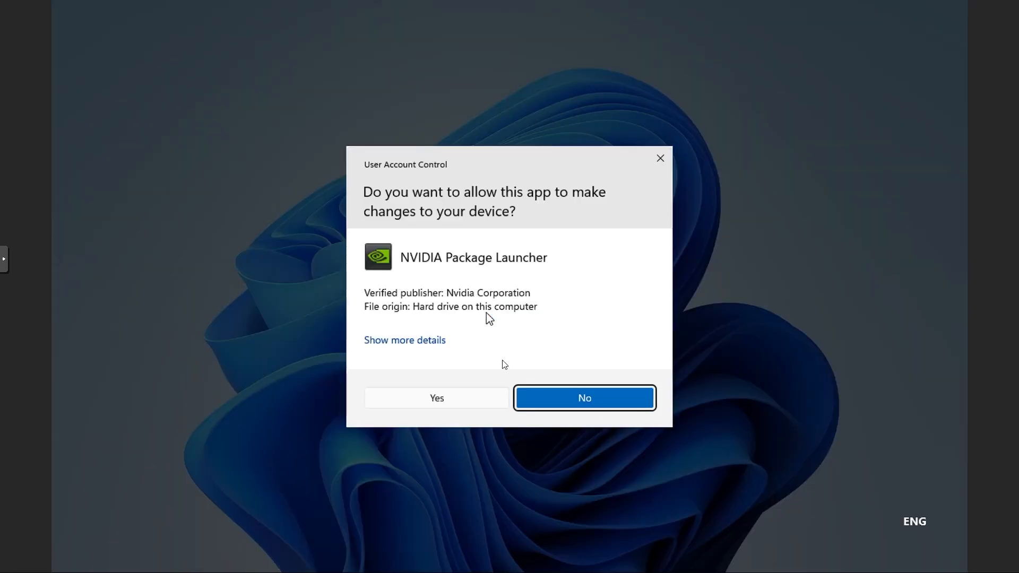
click(445, 401)
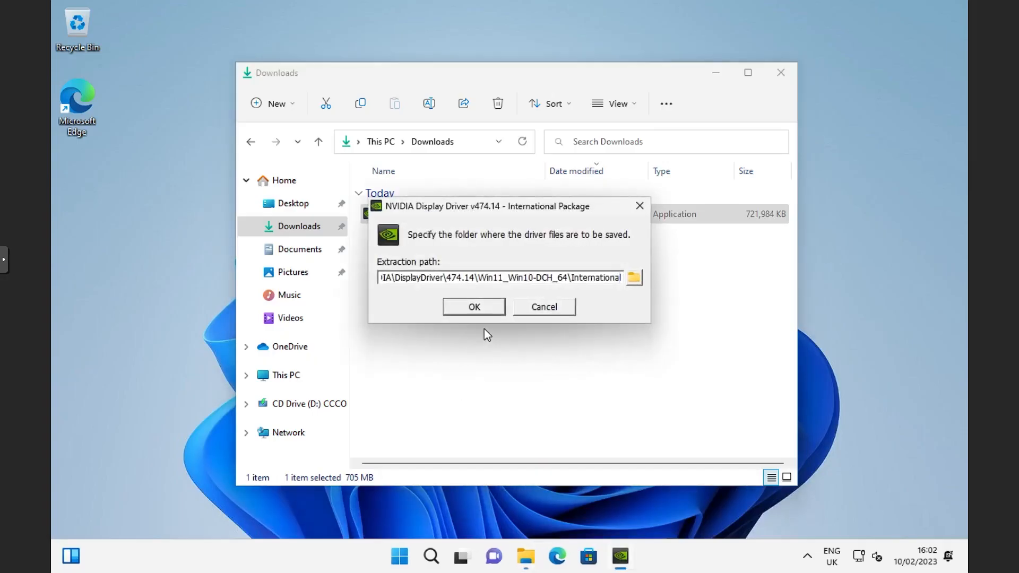
Extract the NVIDIA driver files to the default folder, install only the NVIDIA Graphics Driver with the Express option, and restart the VM.
click(479, 311)
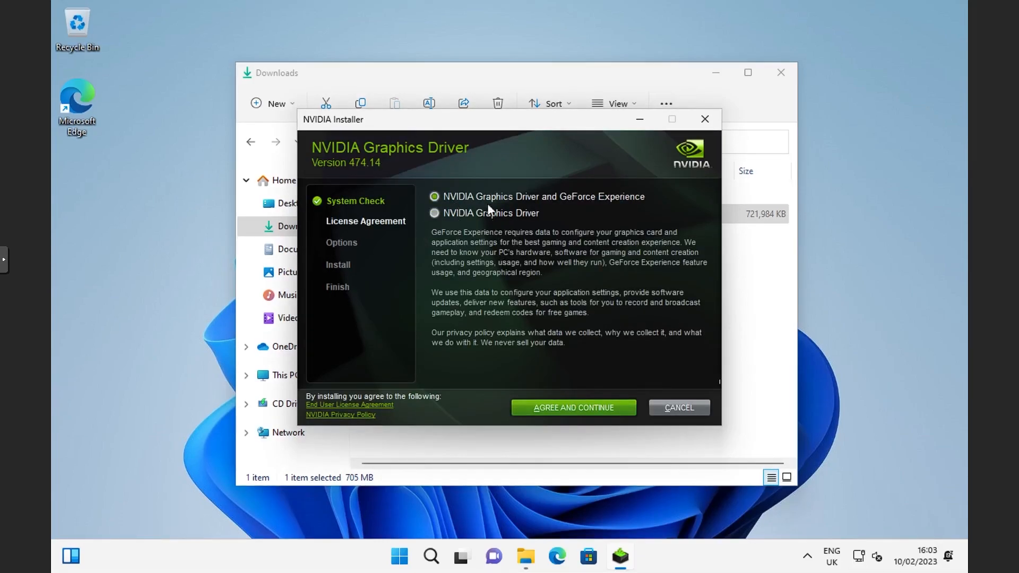
click(435, 215)
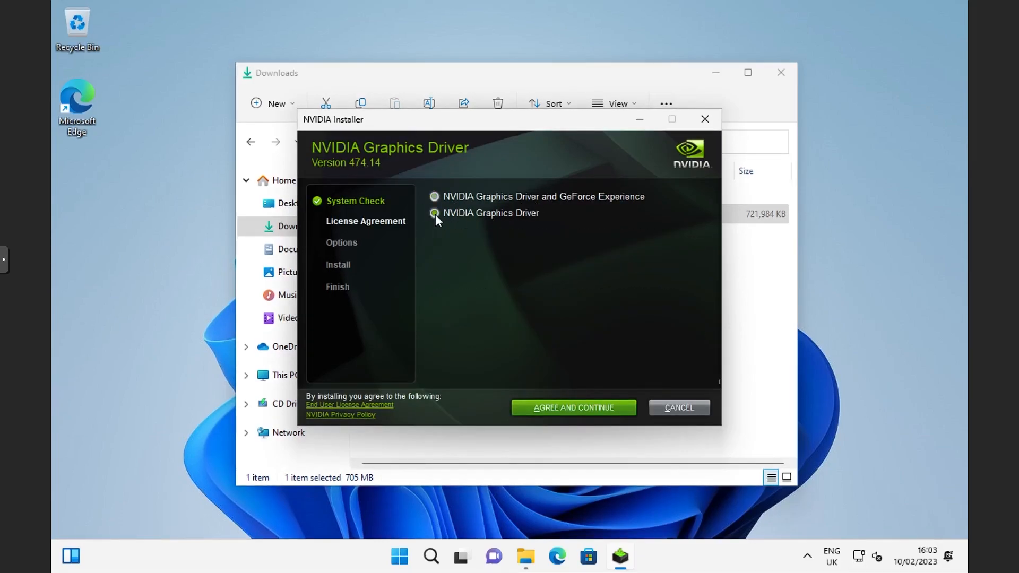
click(541, 407)
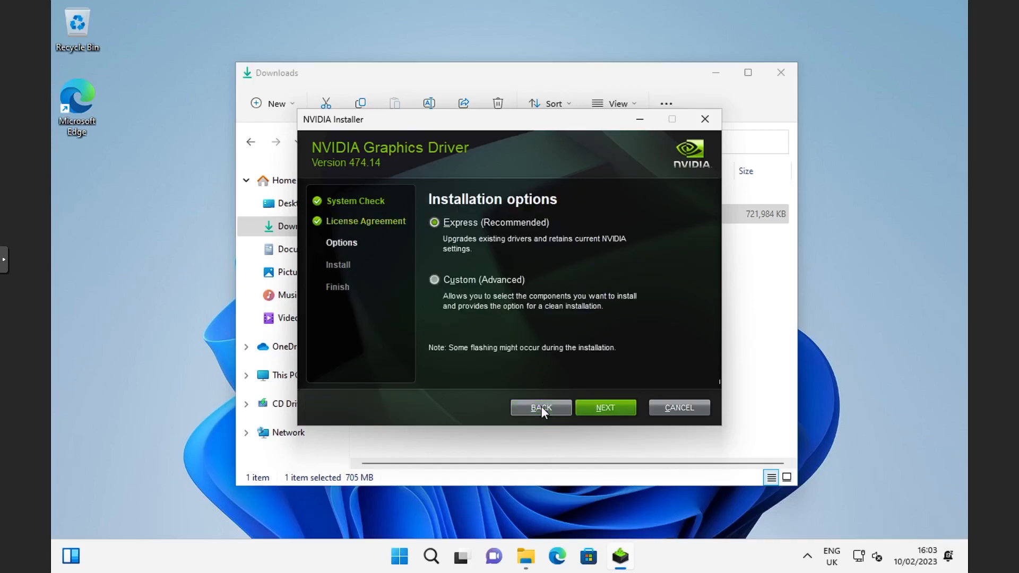
click(604, 406)
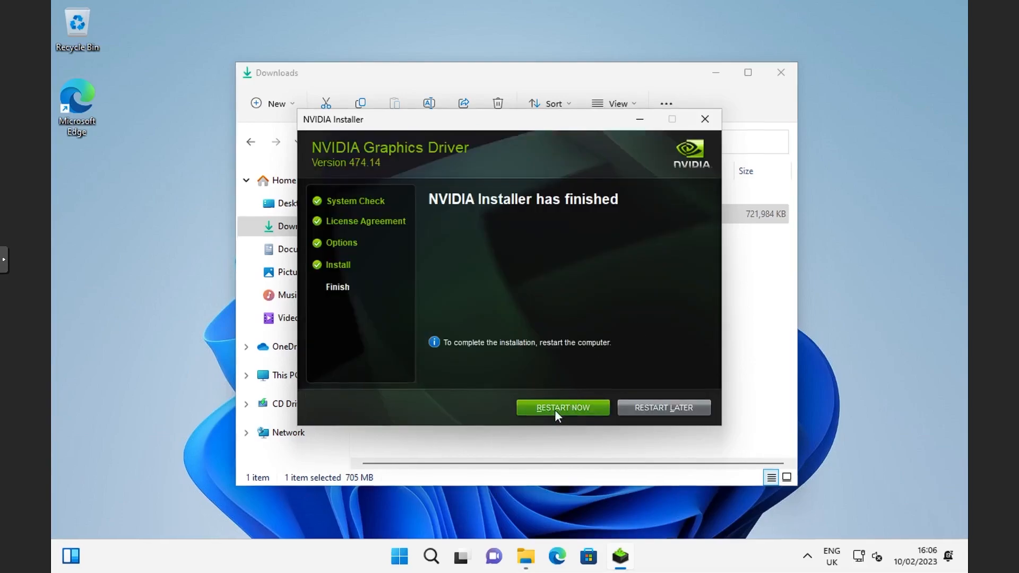
click(554, 406)
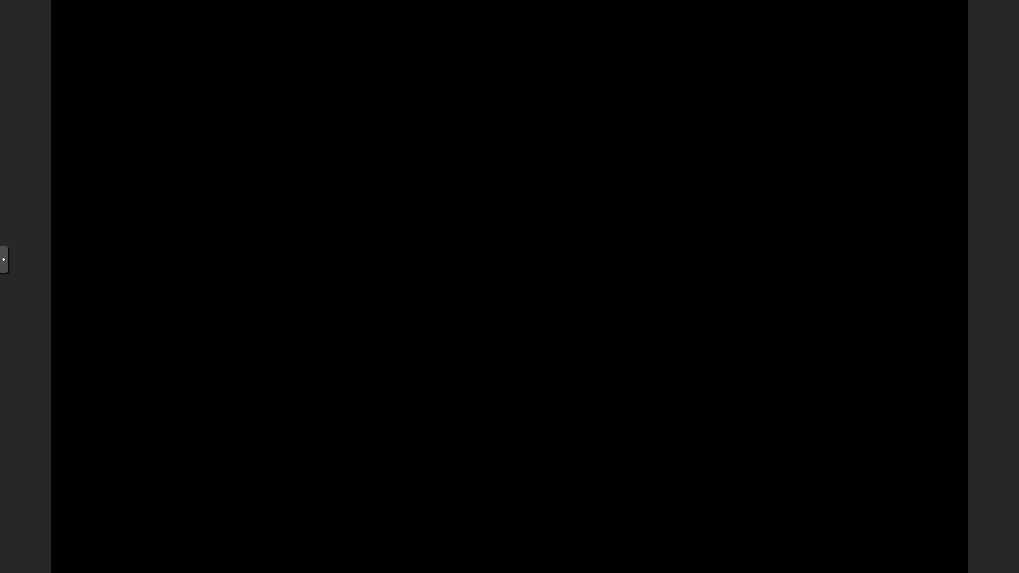
Leave the full-screen console and set the GPU-Test VM's display graphic card to none in its hardware settings.
click(5, 259)
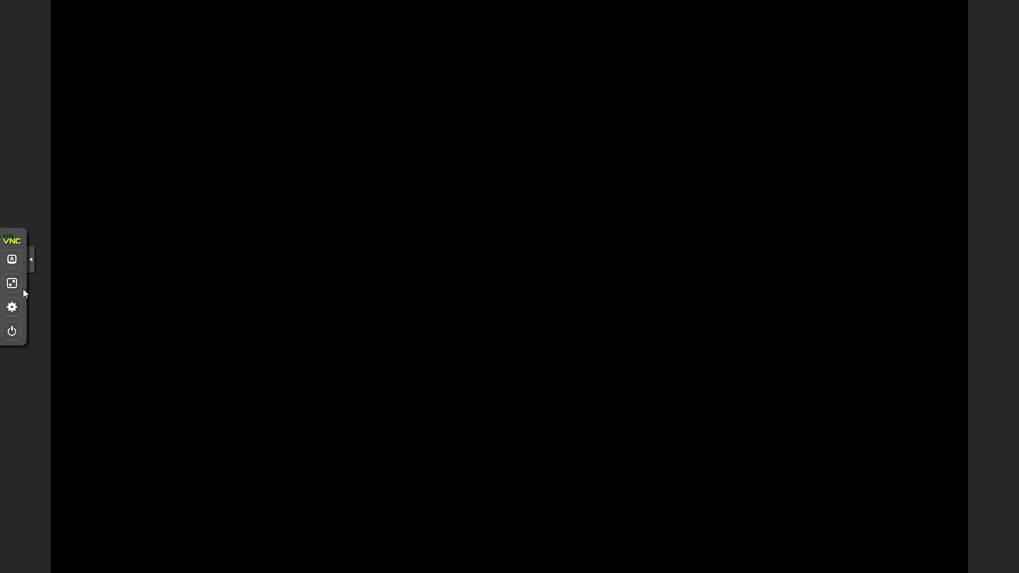
click(16, 287)
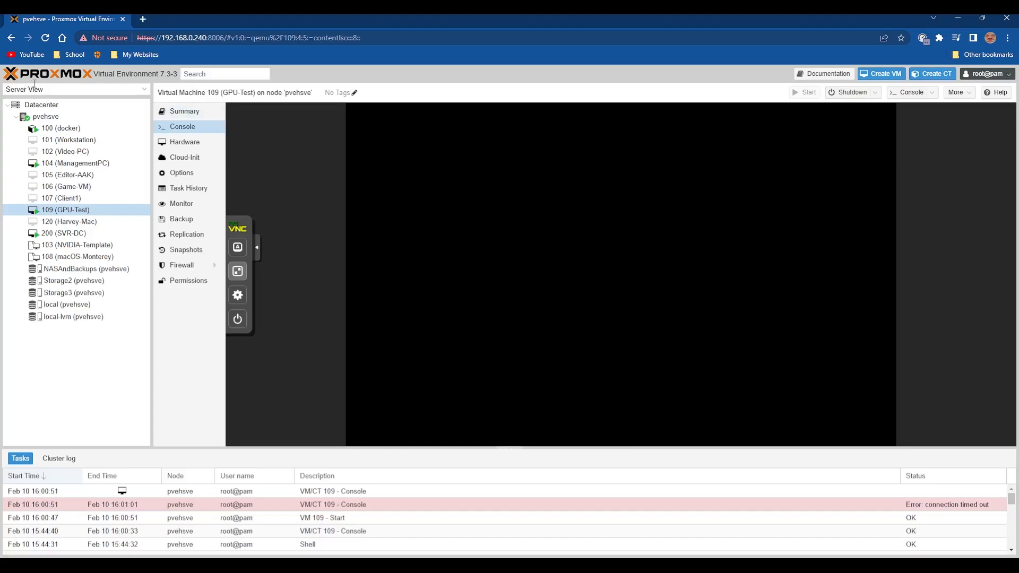
click(183, 142)
double_click(353, 174)
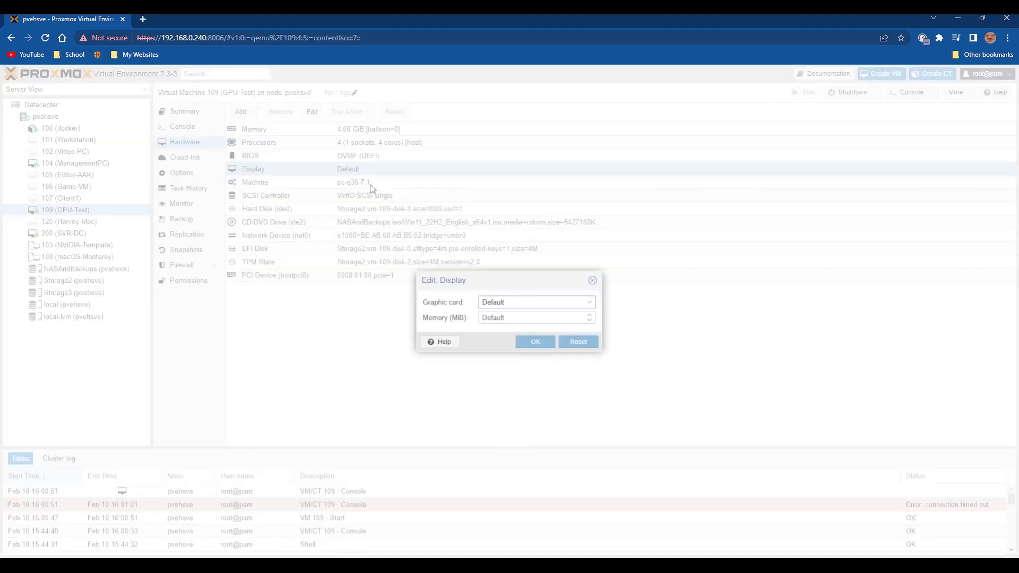
click(509, 302)
scroll(515, 414, down, 3)
click(515, 462)
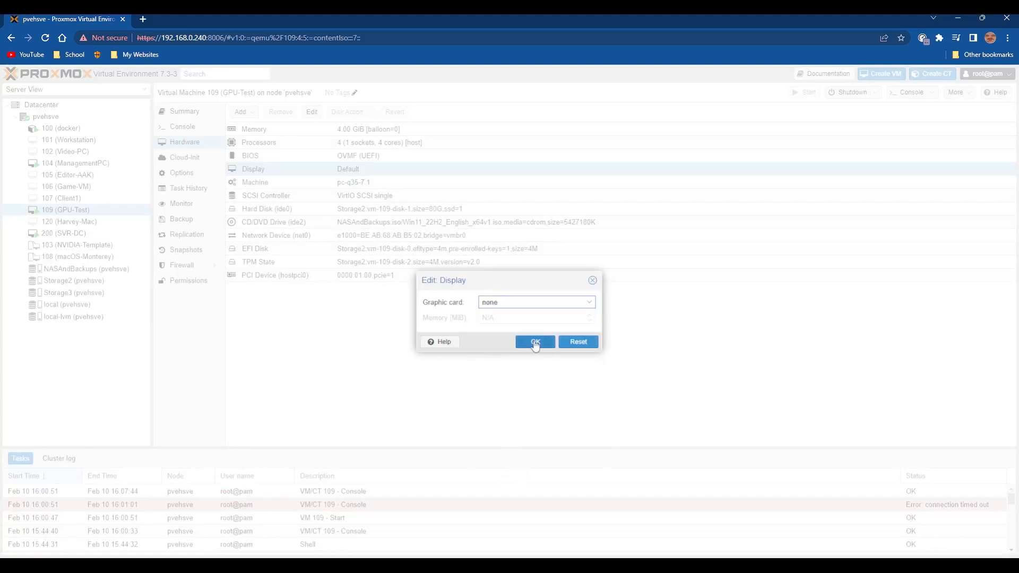
click(530, 341)
Force-stop the GPU-Test VM and confirm the stop.
click(876, 92)
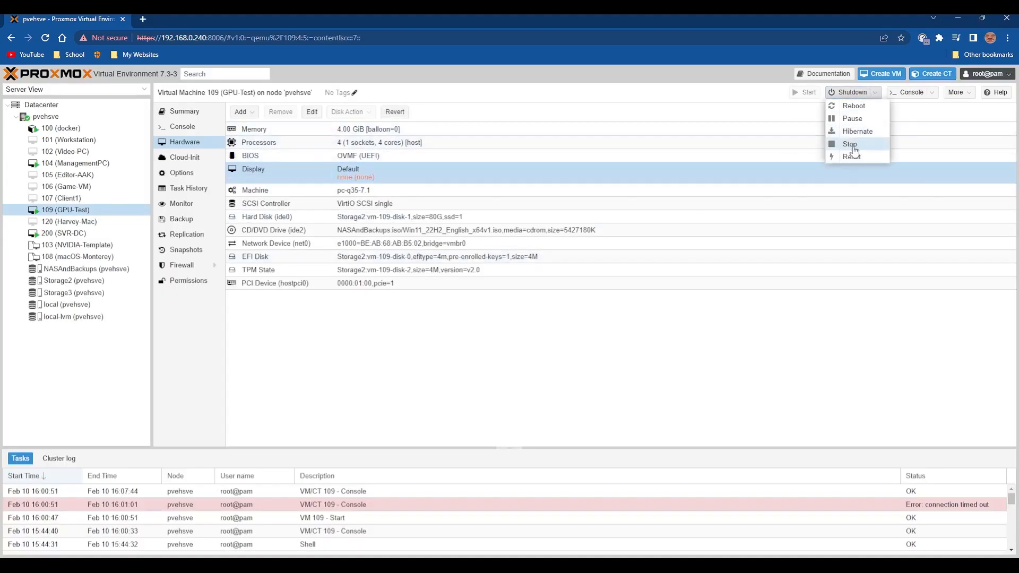
click(852, 145)
click(485, 334)
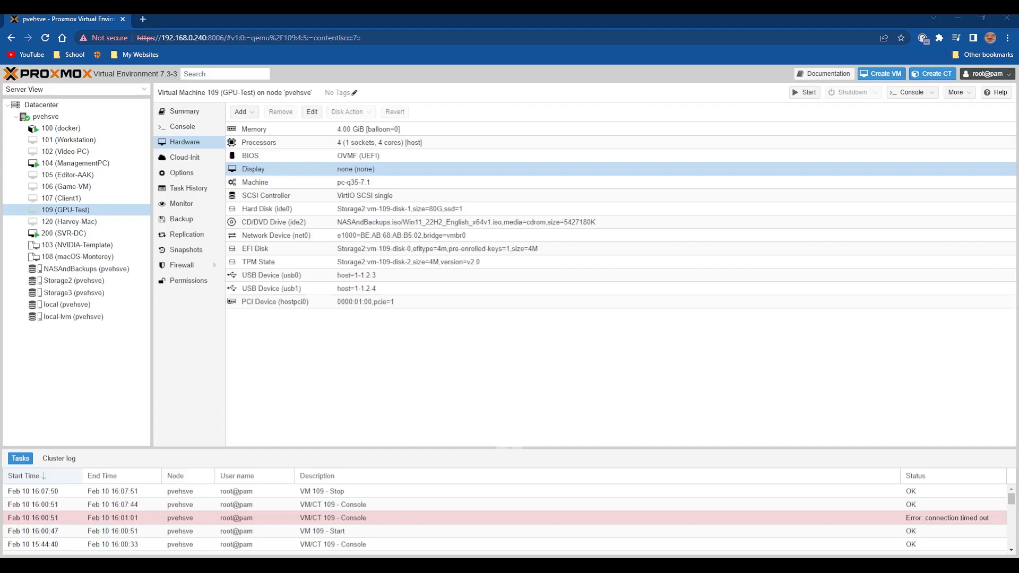
Check the settings of the VM's USB device usb0 and close them without changes.
double_click(345, 275)
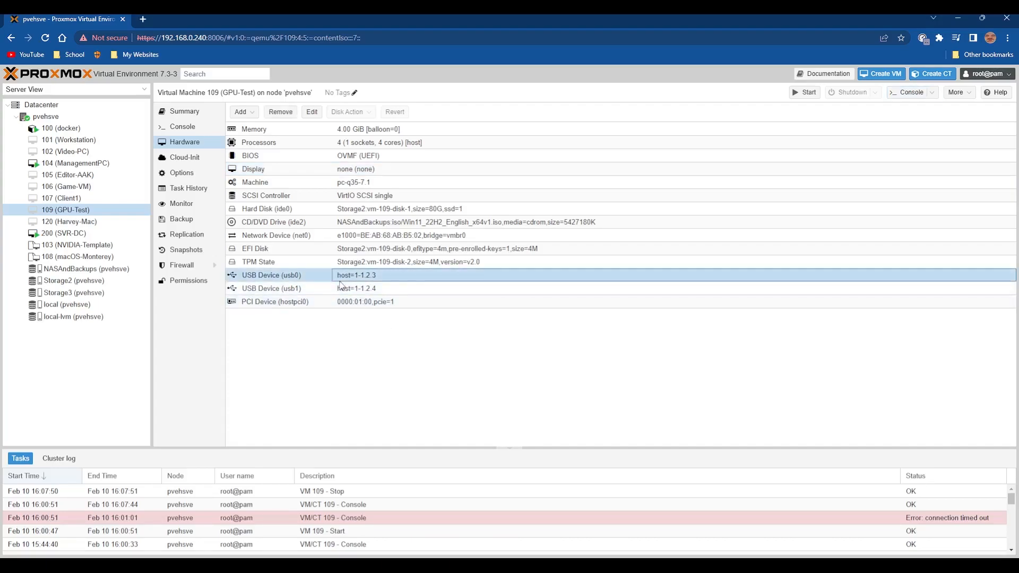
click(605, 258)
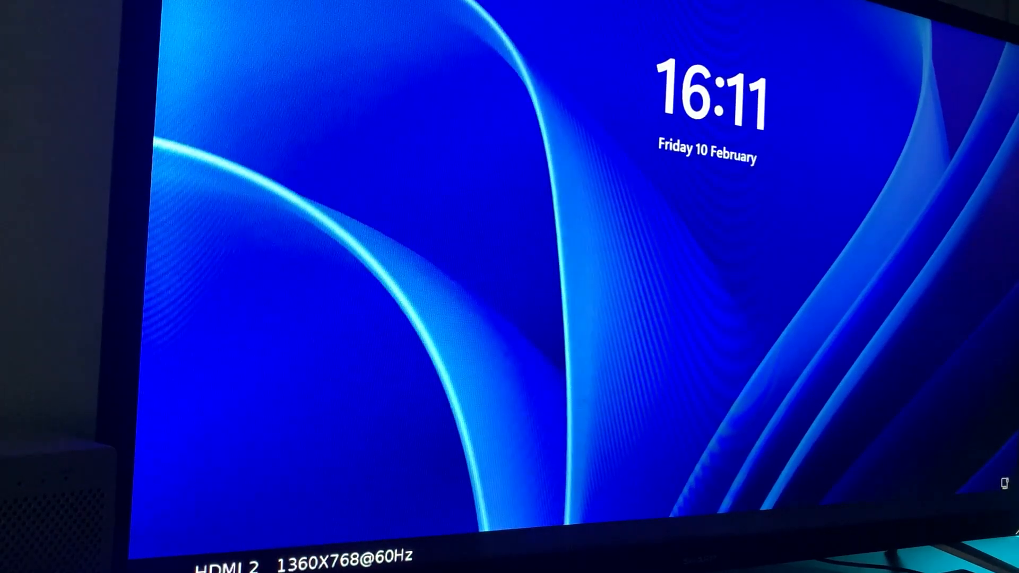
Sign in to the GPU Windows account on the physical monitor with the account password, re-entering it after a rejected attempt.
key(space)
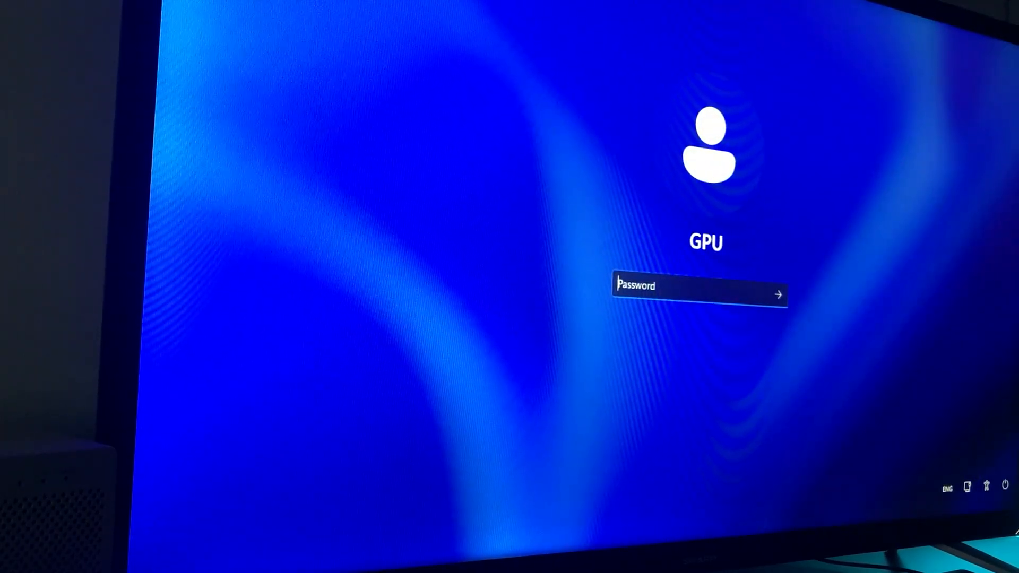
text(*******)
key(Return)
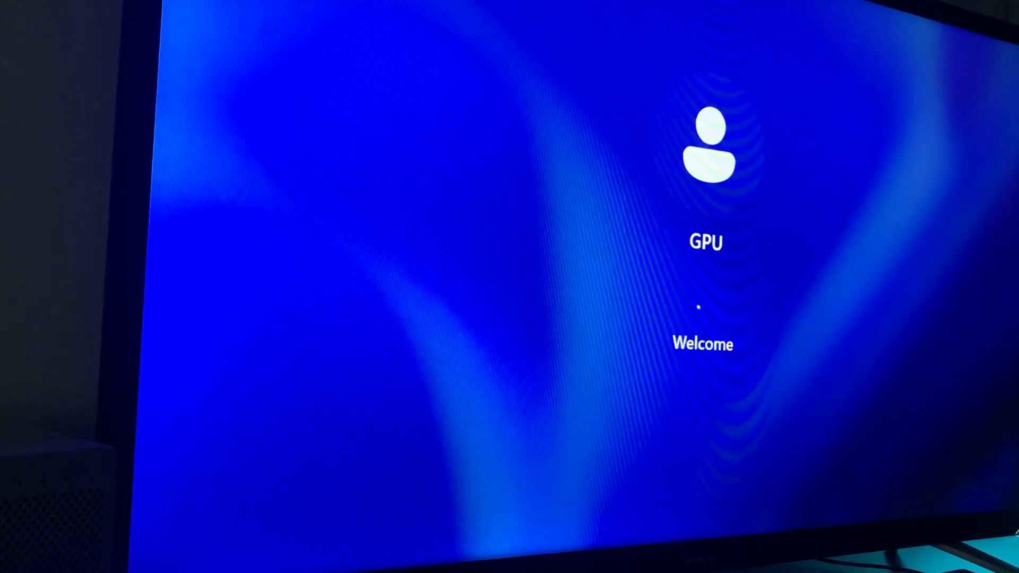
key(Return)
text(**********)
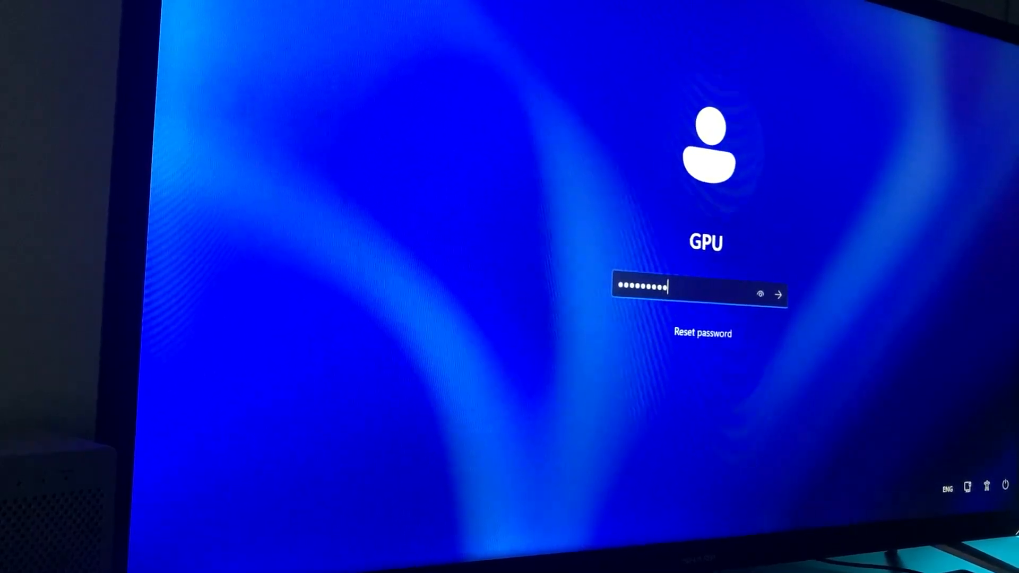
key(Return)
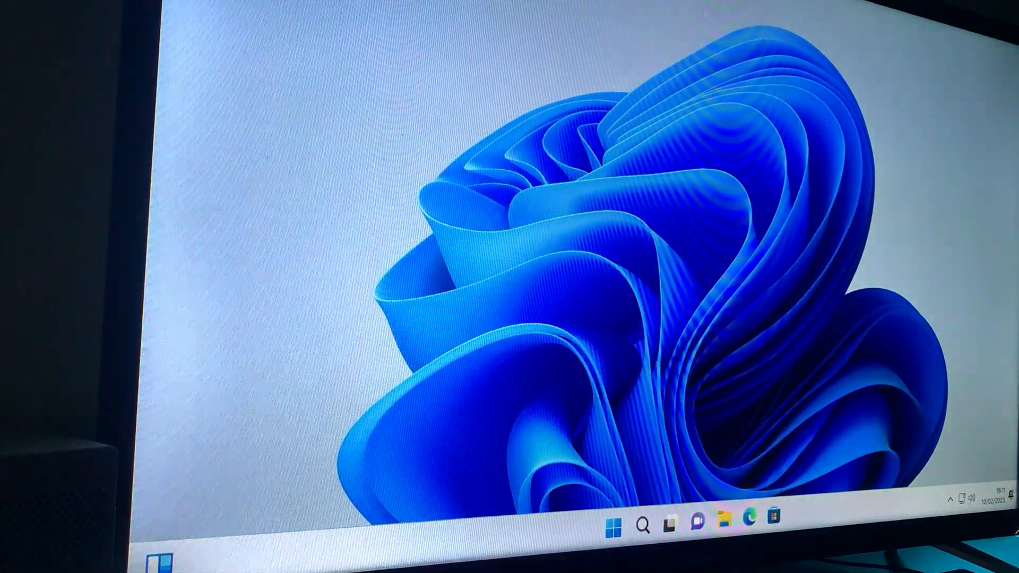
Set the Windows display resolution to 1920 × 1080, keep the changes and close the display settings.
right_click(684, 87)
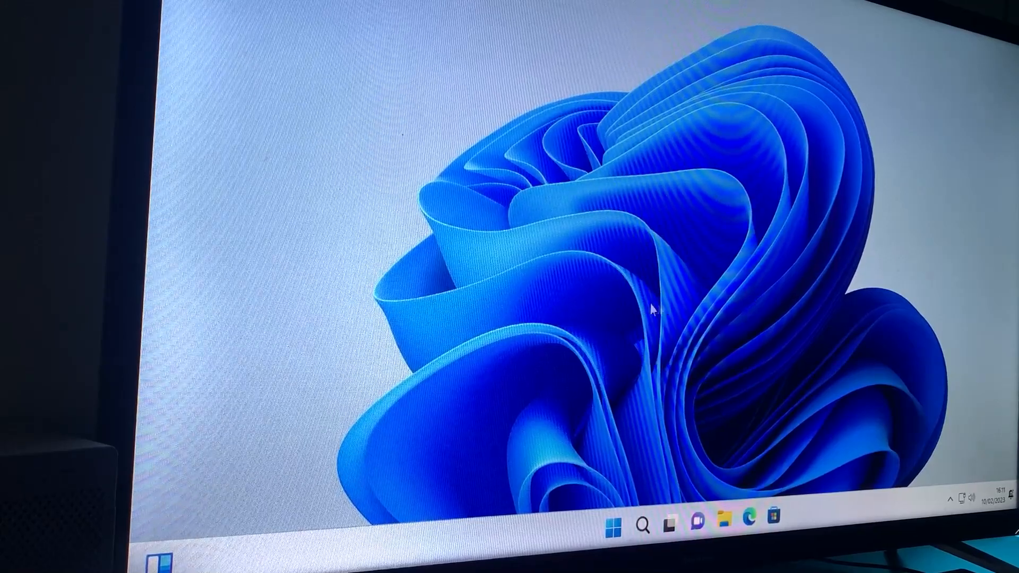
right_click(466, 166)
click(554, 340)
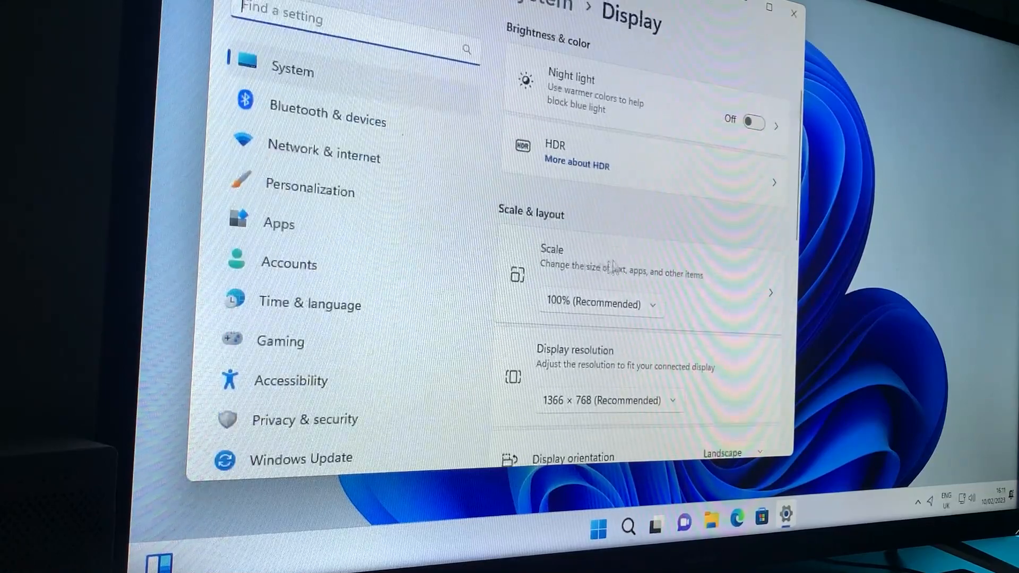
click(610, 410)
click(628, 81)
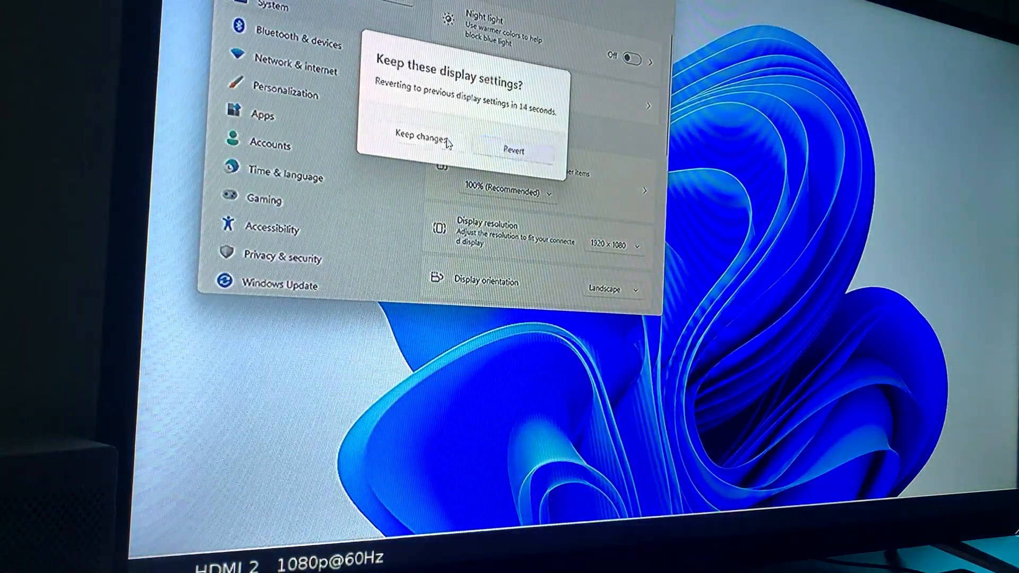
click(435, 139)
click(661, 2)
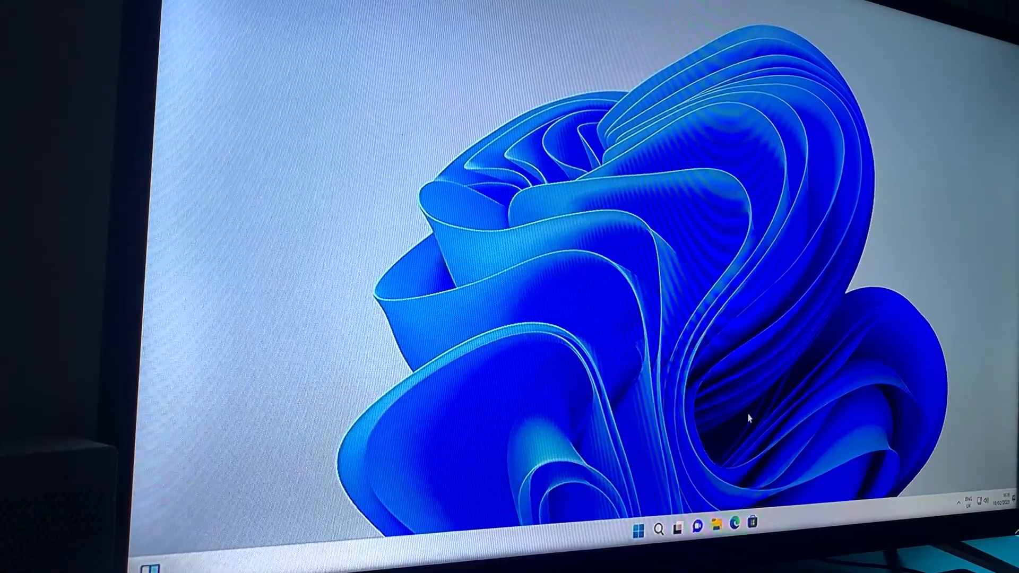
Examine the performance of GPU 0 in Task Manager, and close it.
key(ctrl+shift+Escape)
click(314, 30)
drag(397, 4, 496, 106)
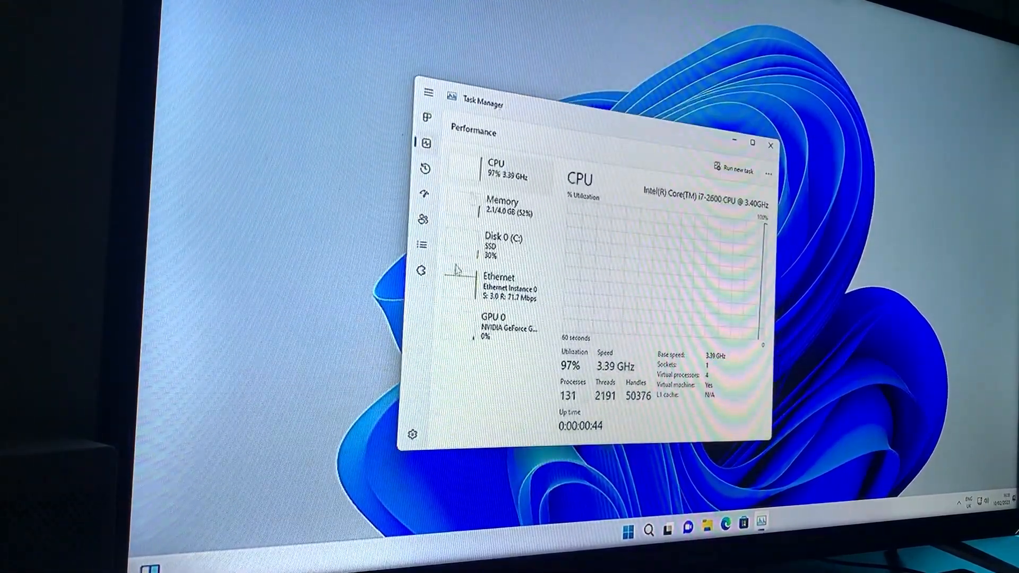
click(486, 335)
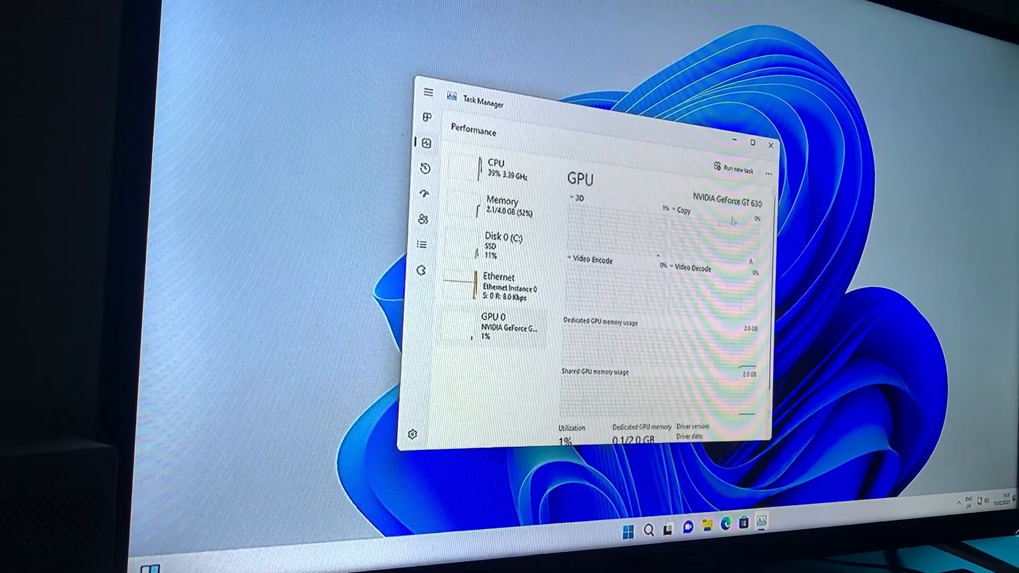
click(771, 147)
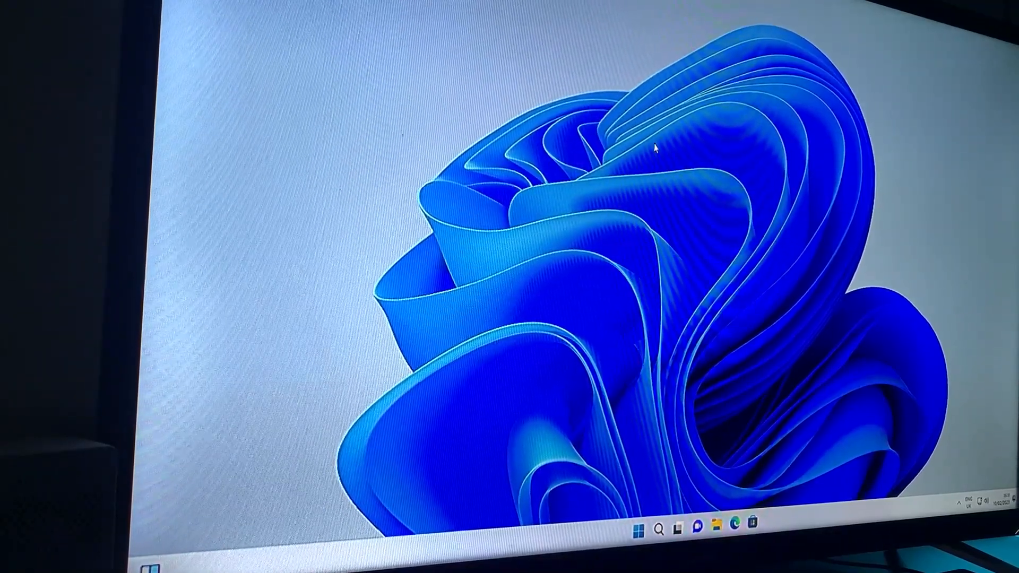